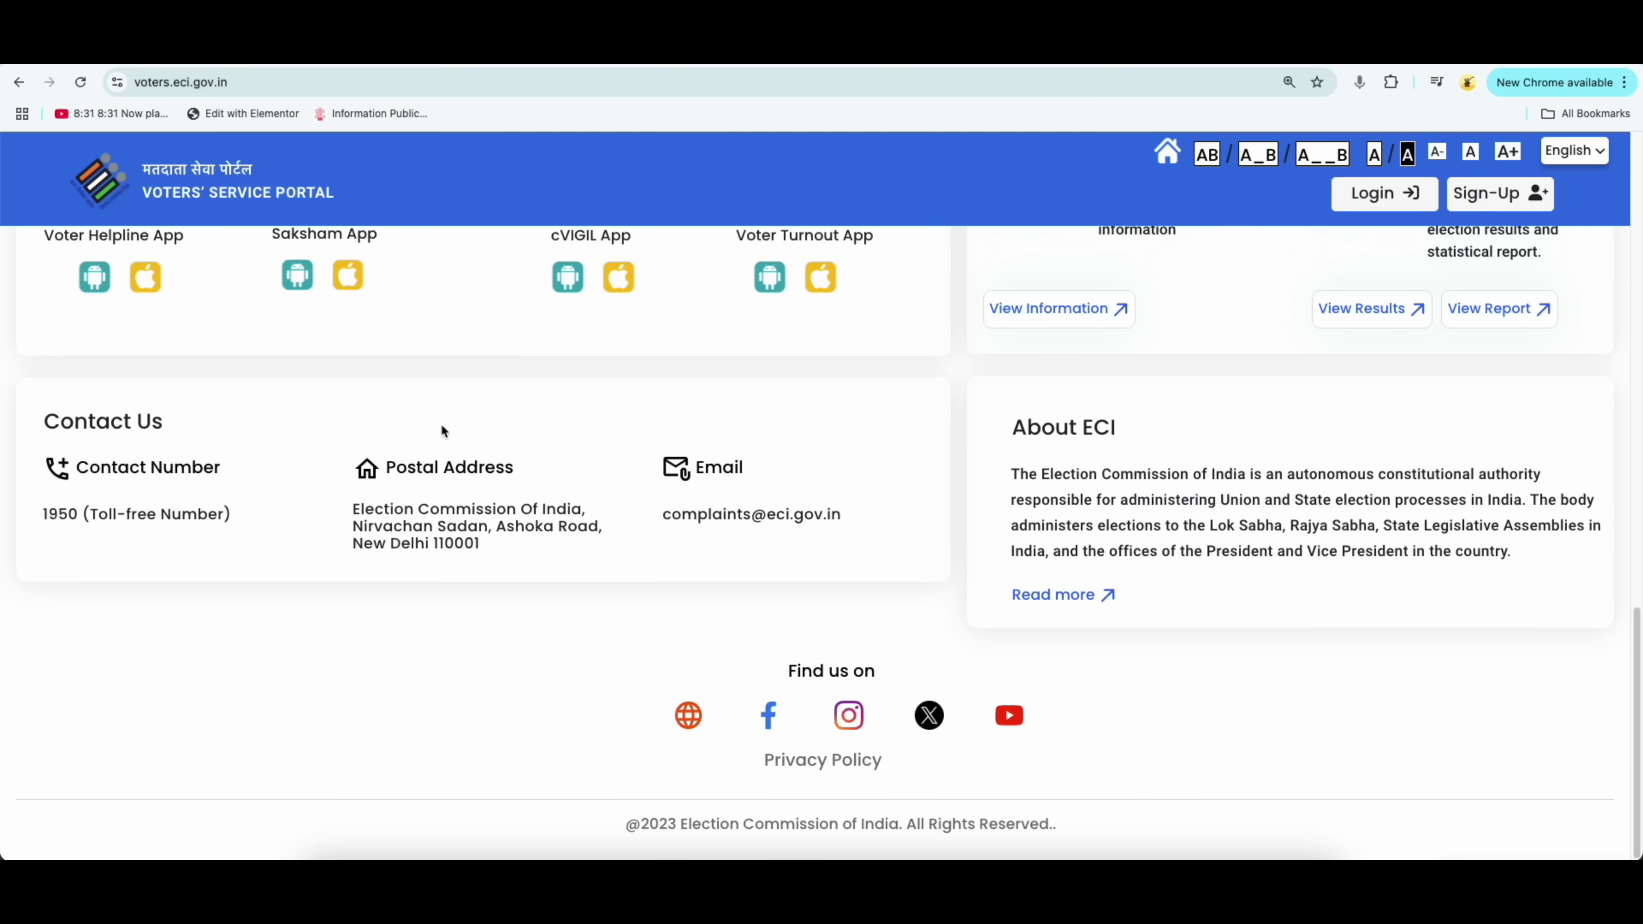
# Search the Shiksha Bindu website for "voter" and open the article on adding a name to the voter list online
pyautogui.scroll(5, 440, 424)
pyautogui.press('super+bracketleft')
pyautogui.click(378, 326)
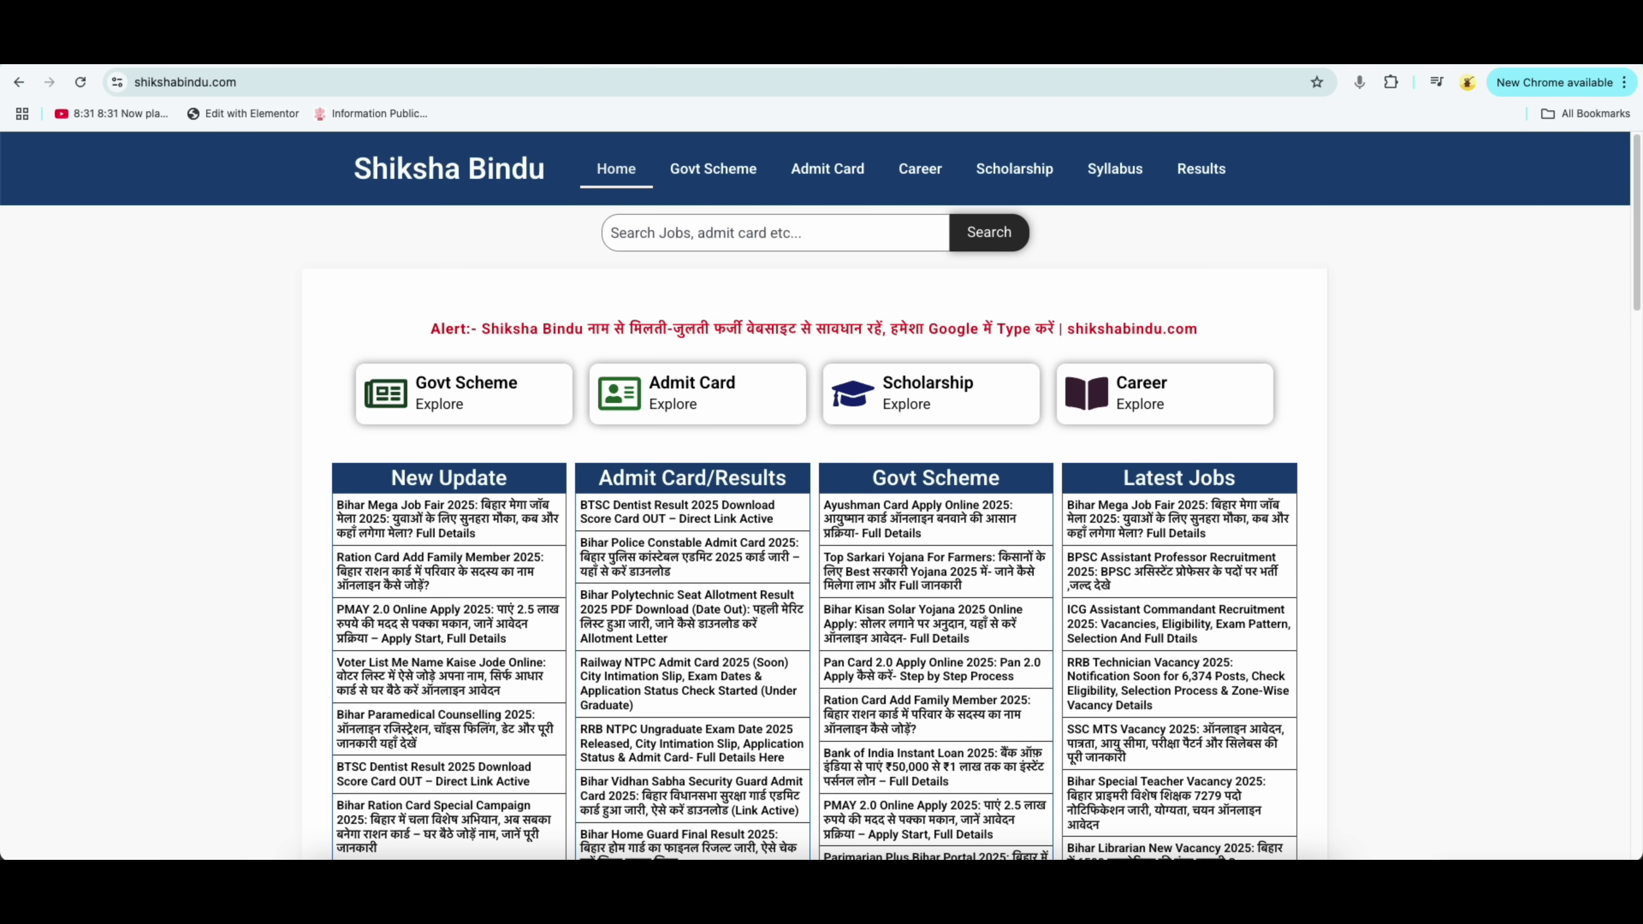
pyautogui.write('voter')
pyautogui.press('Return')
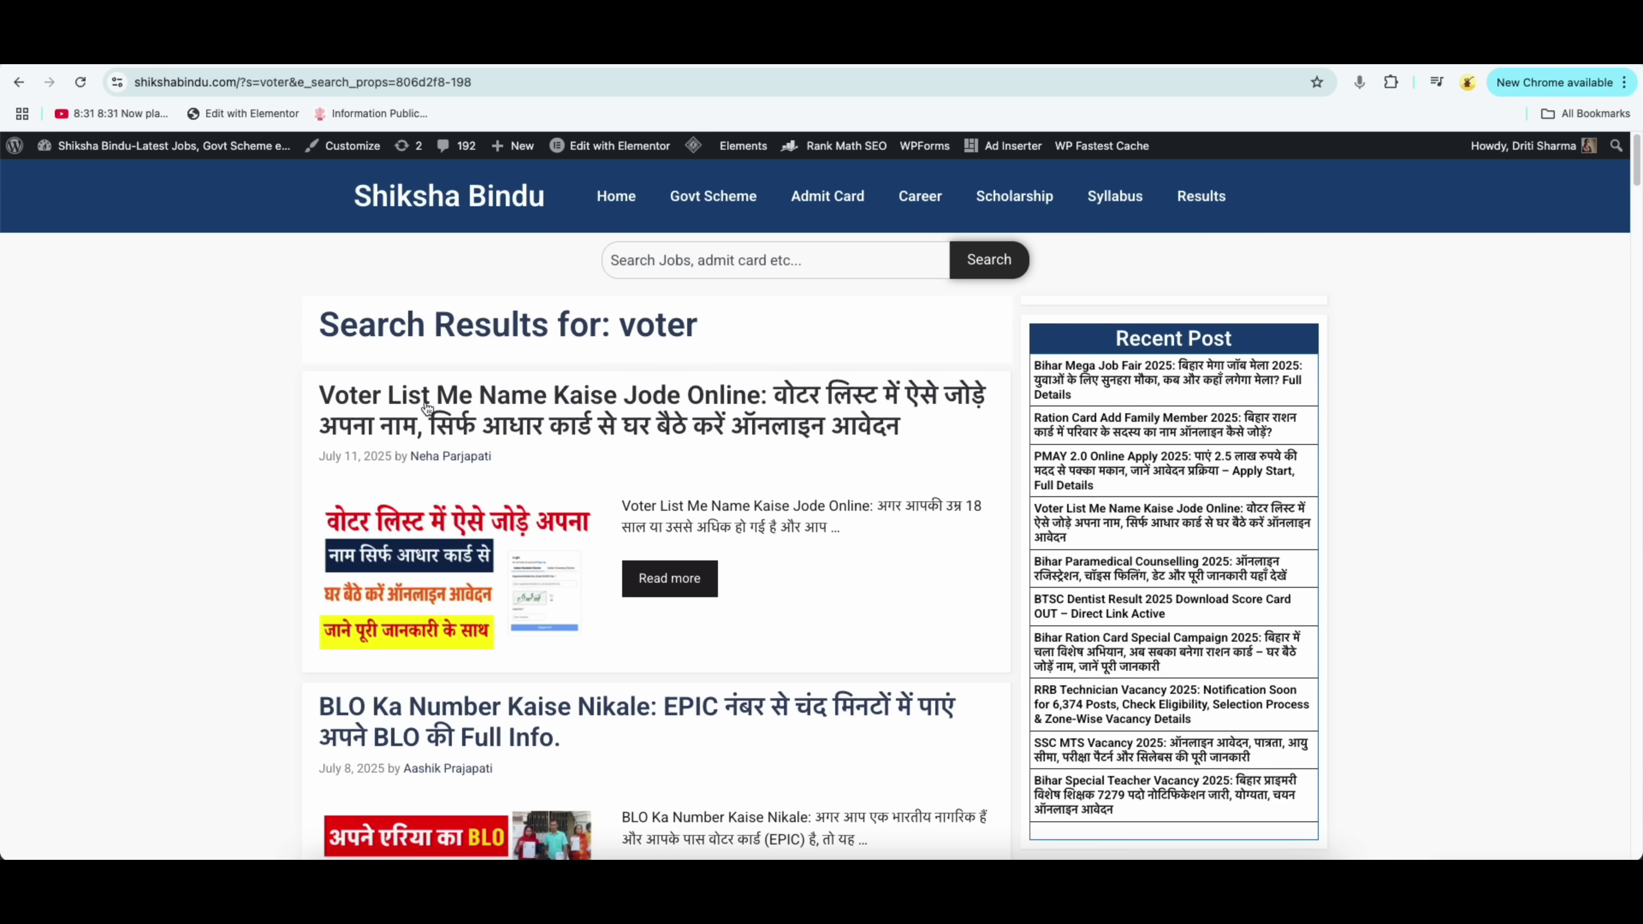
pyautogui.click(576, 402)
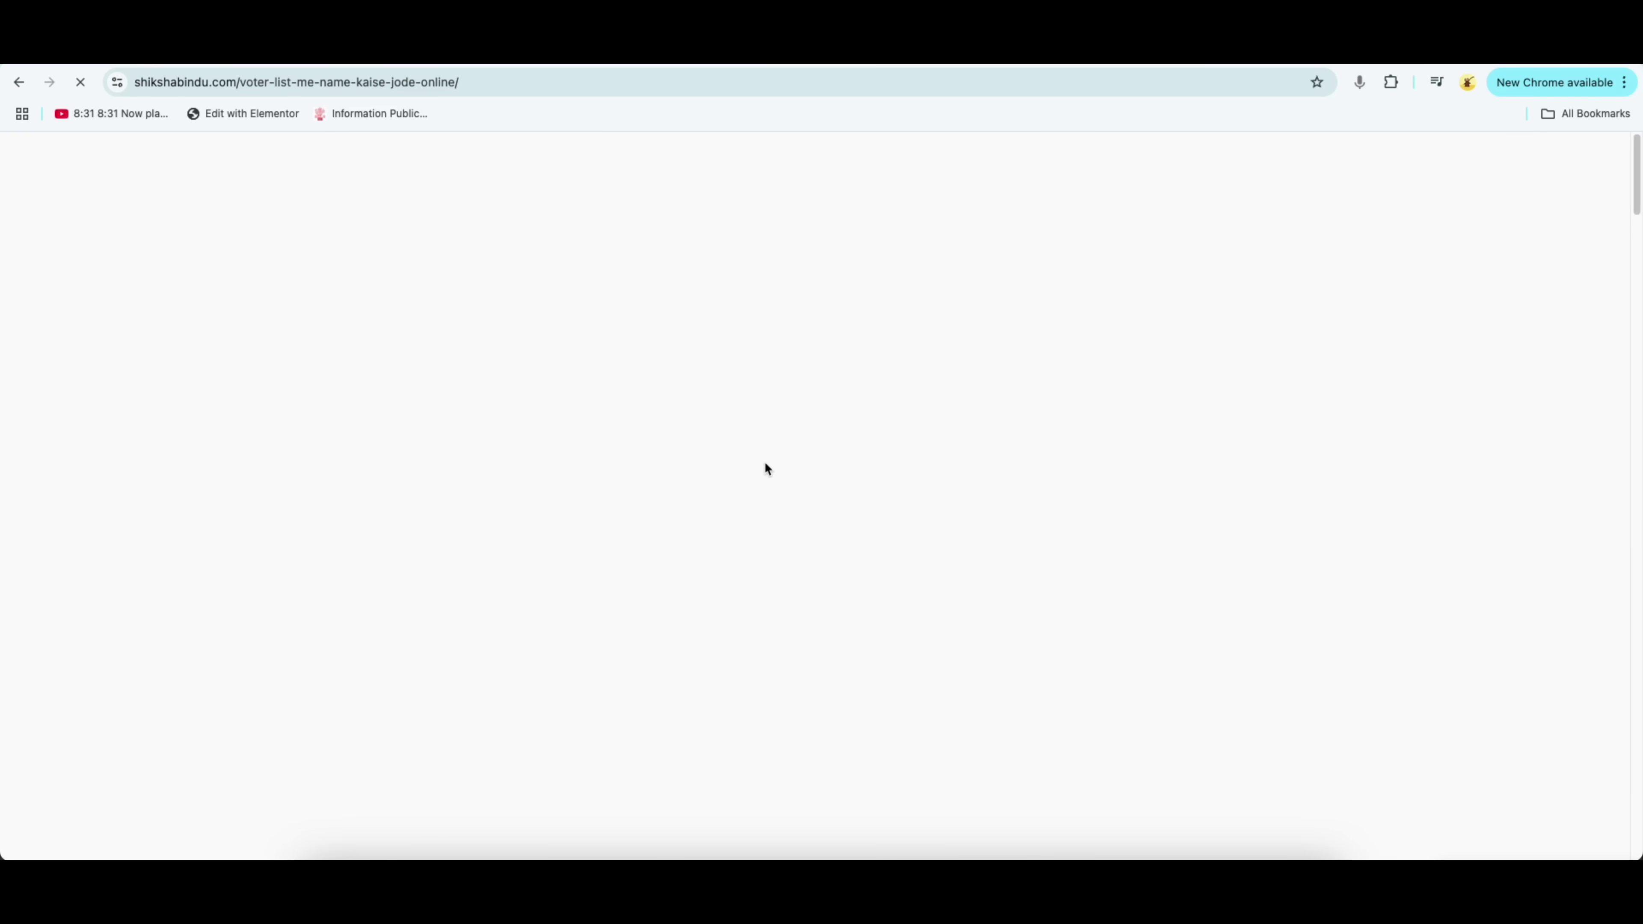
# Read through the voter list article's overview, eligibility, required documents, application process and Important Links sections
pyautogui.scroll(-10, 743, 492)
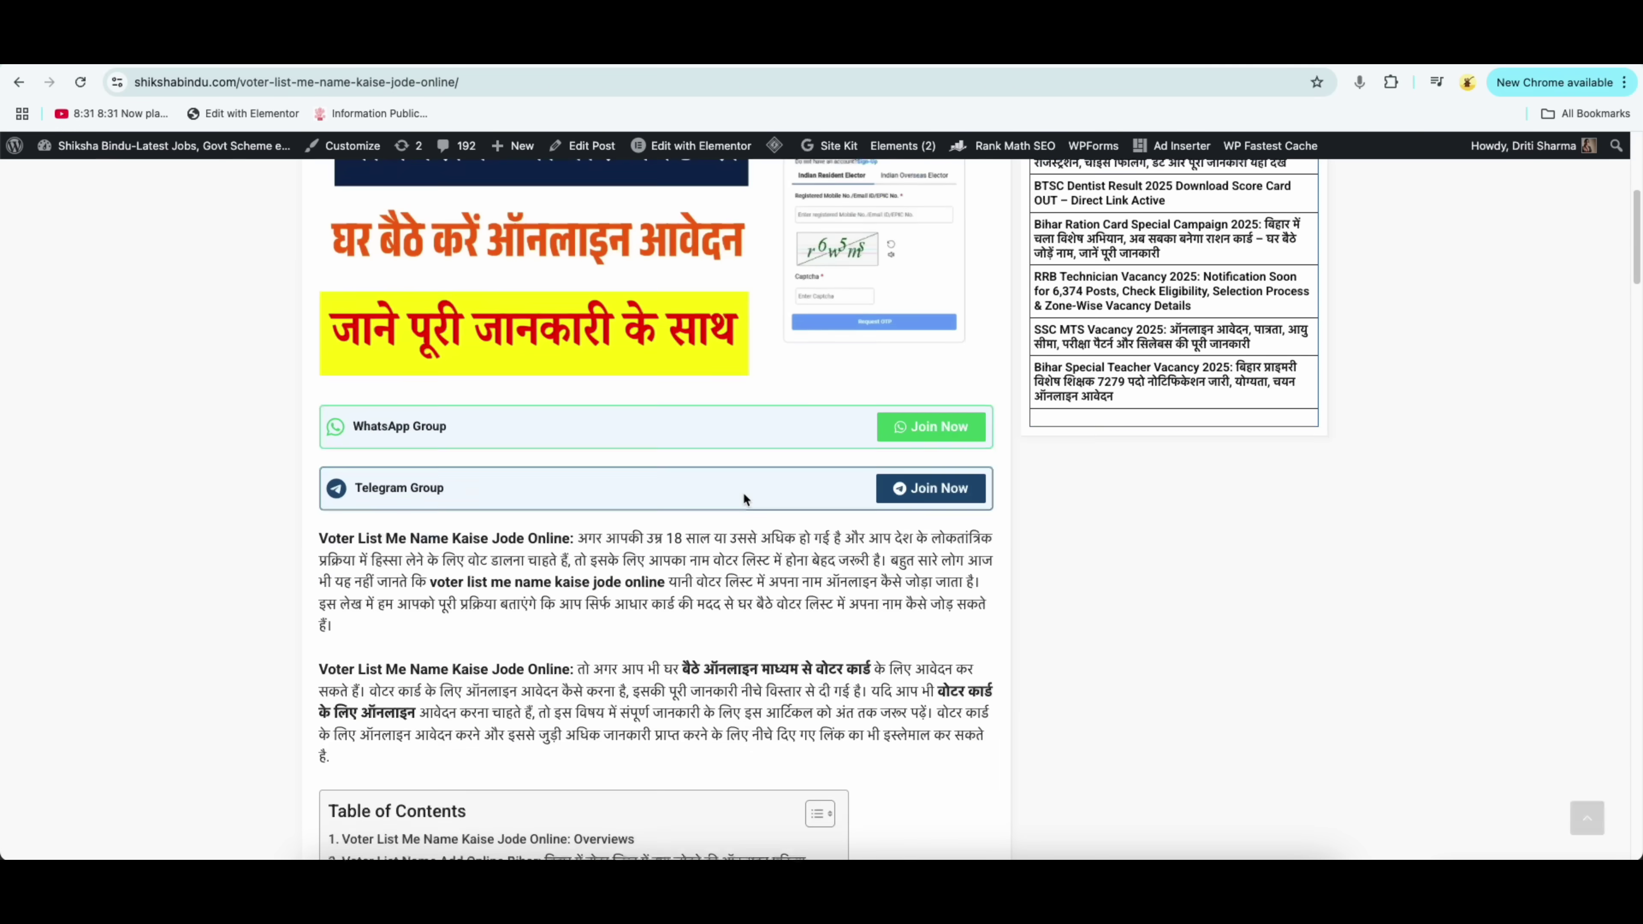
pyautogui.scroll(-4, 743, 495)
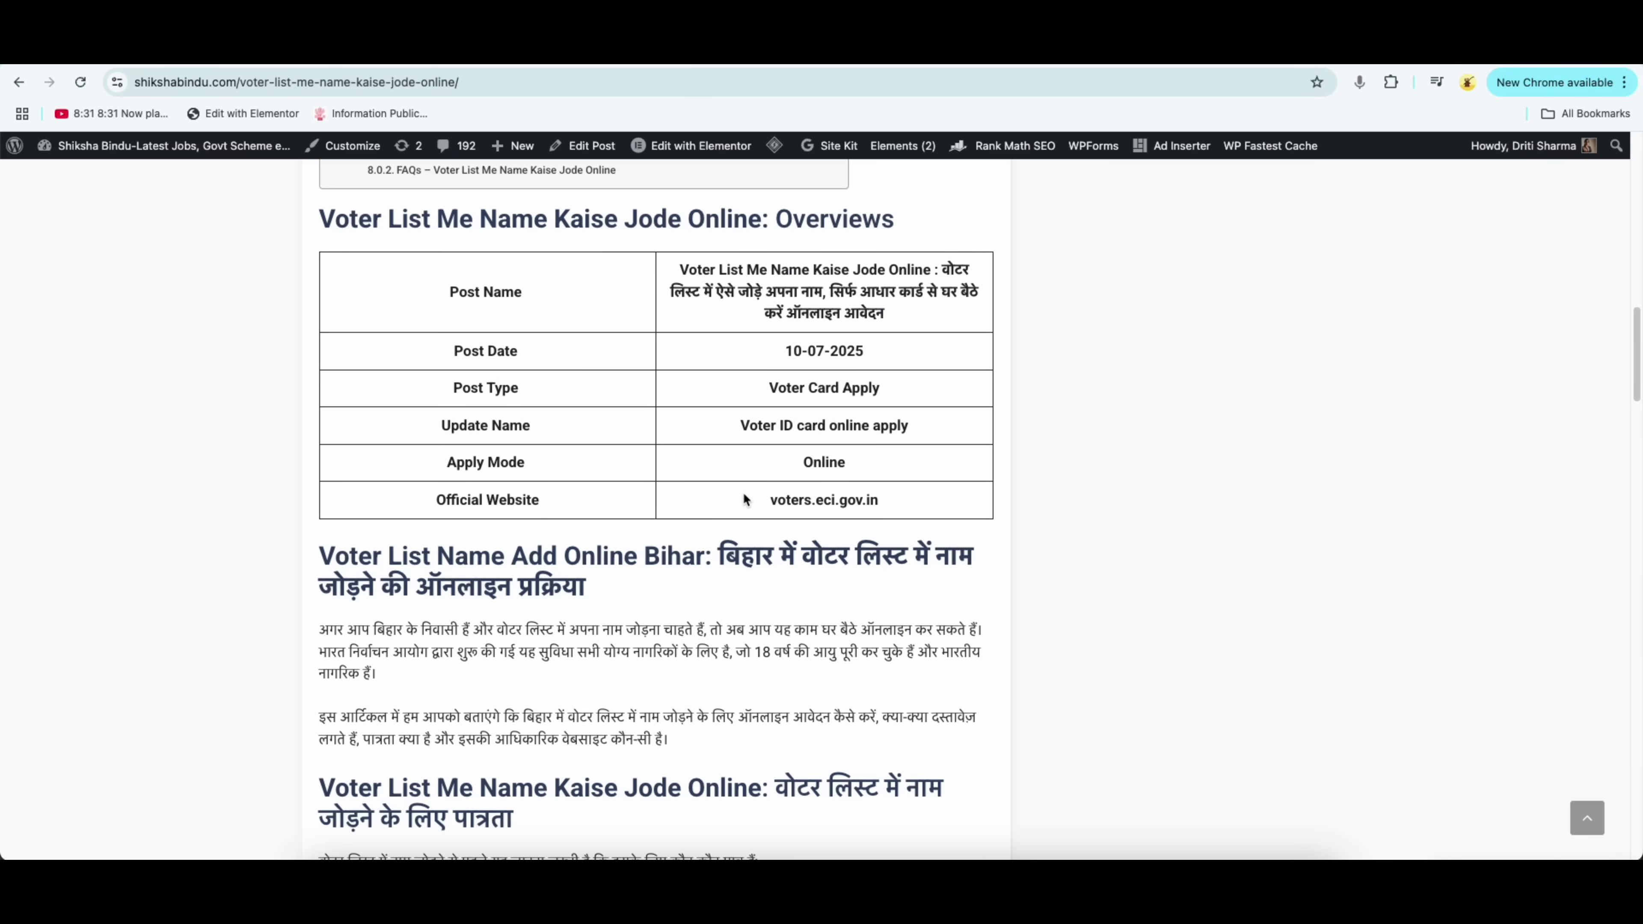
pyautogui.scroll(-3, 784, 527)
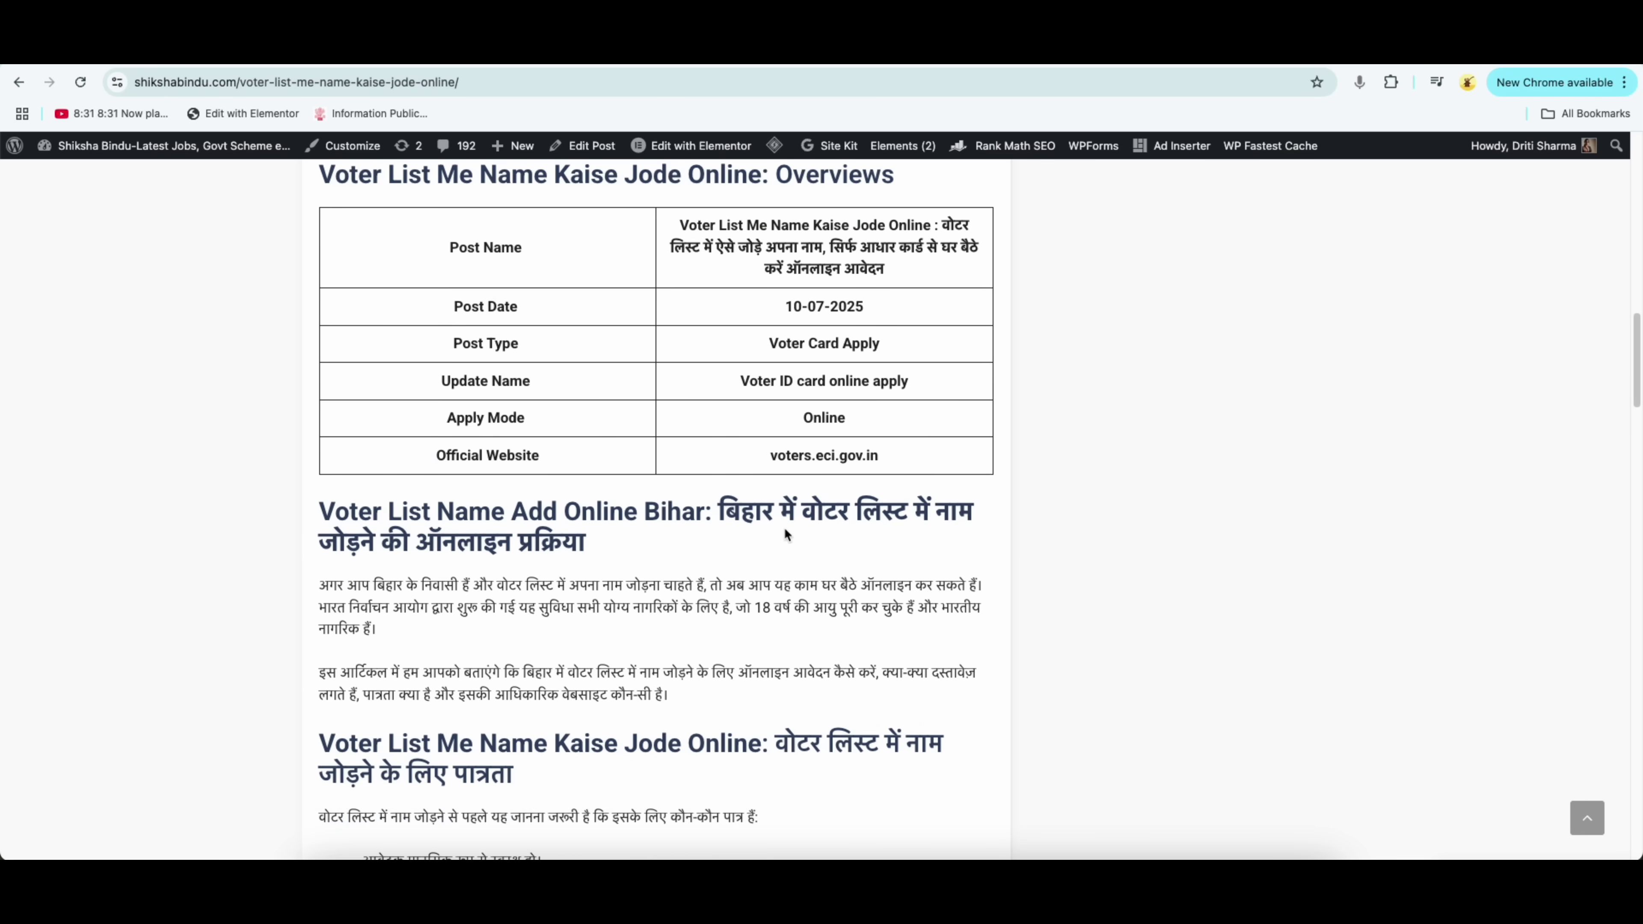
pyautogui.scroll(-5, 785, 531)
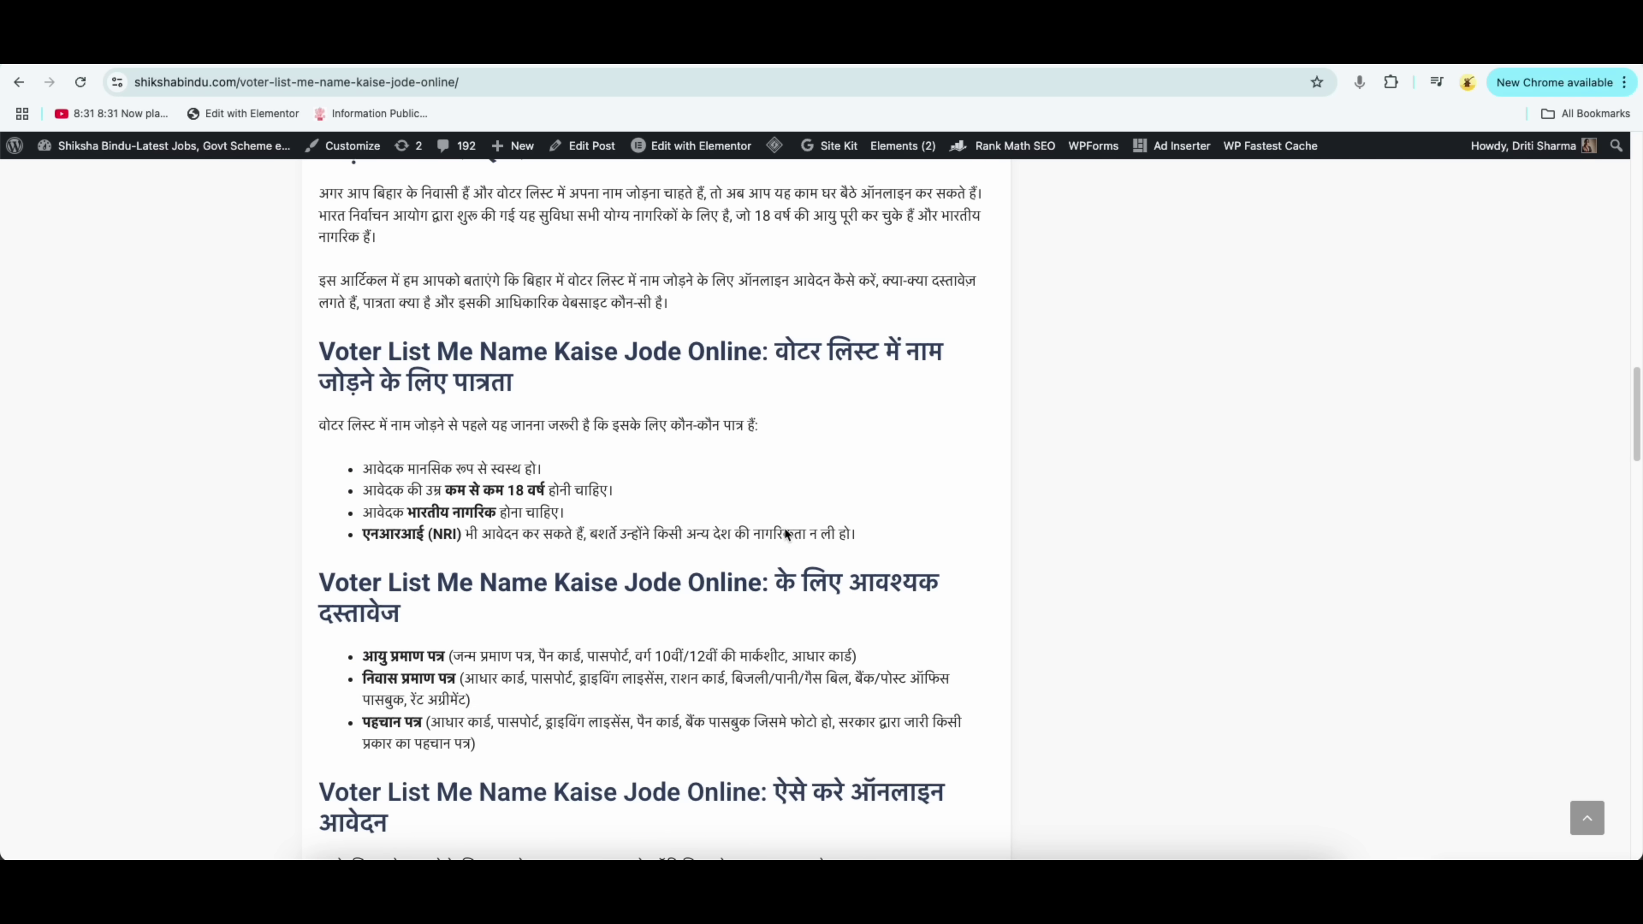
pyautogui.scroll(-8, 786, 529)
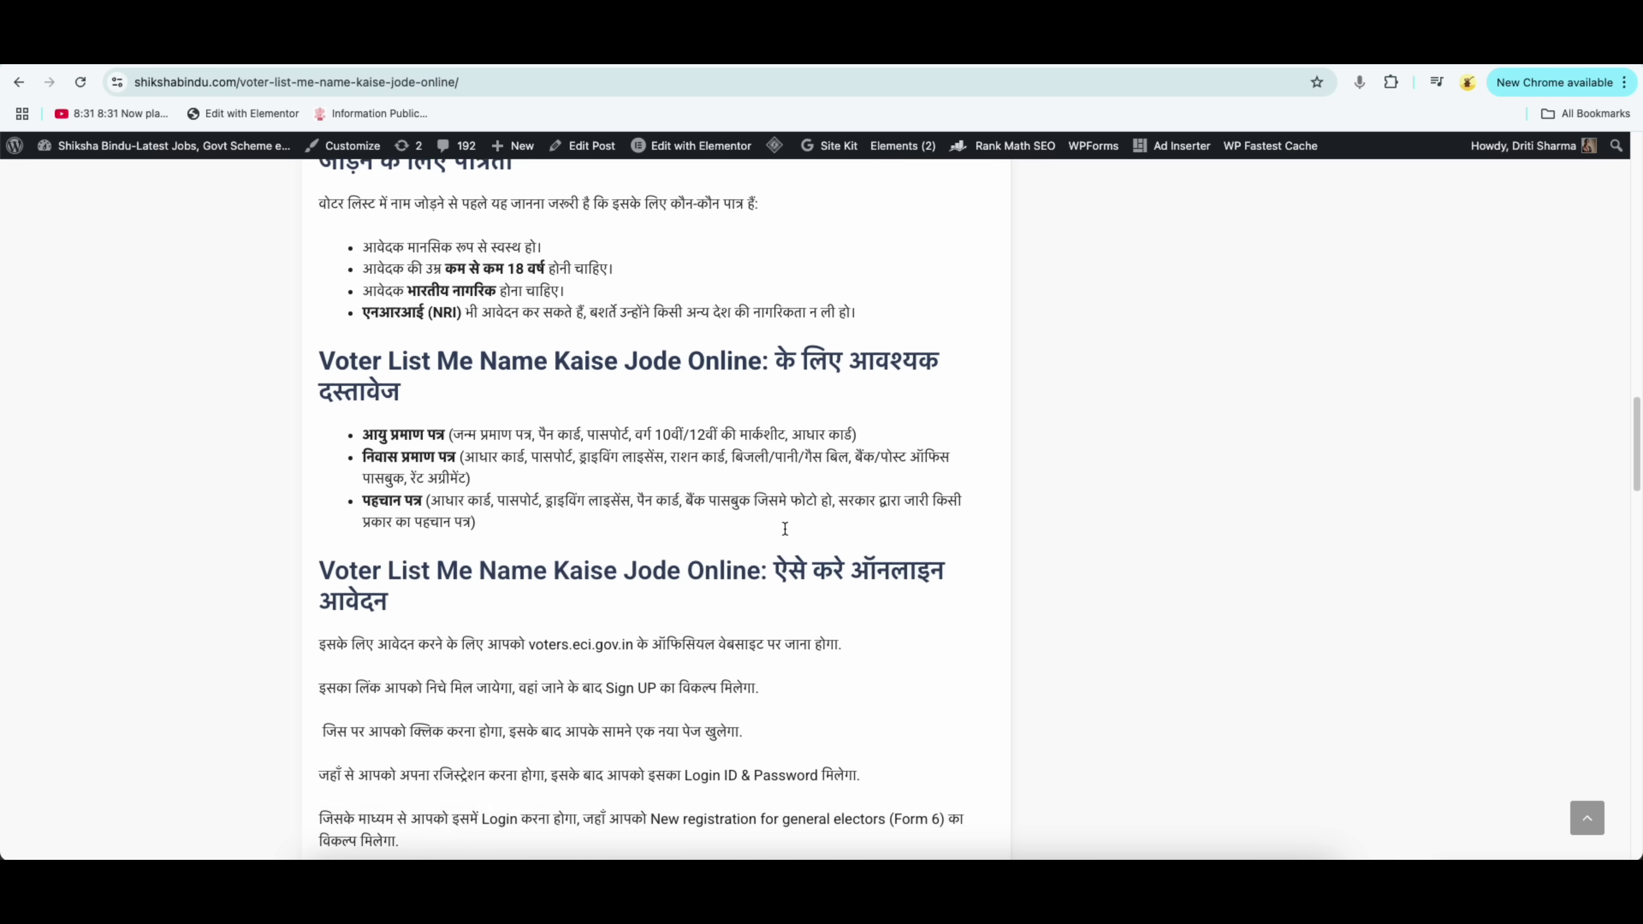
pyautogui.scroll(-6, 785, 532)
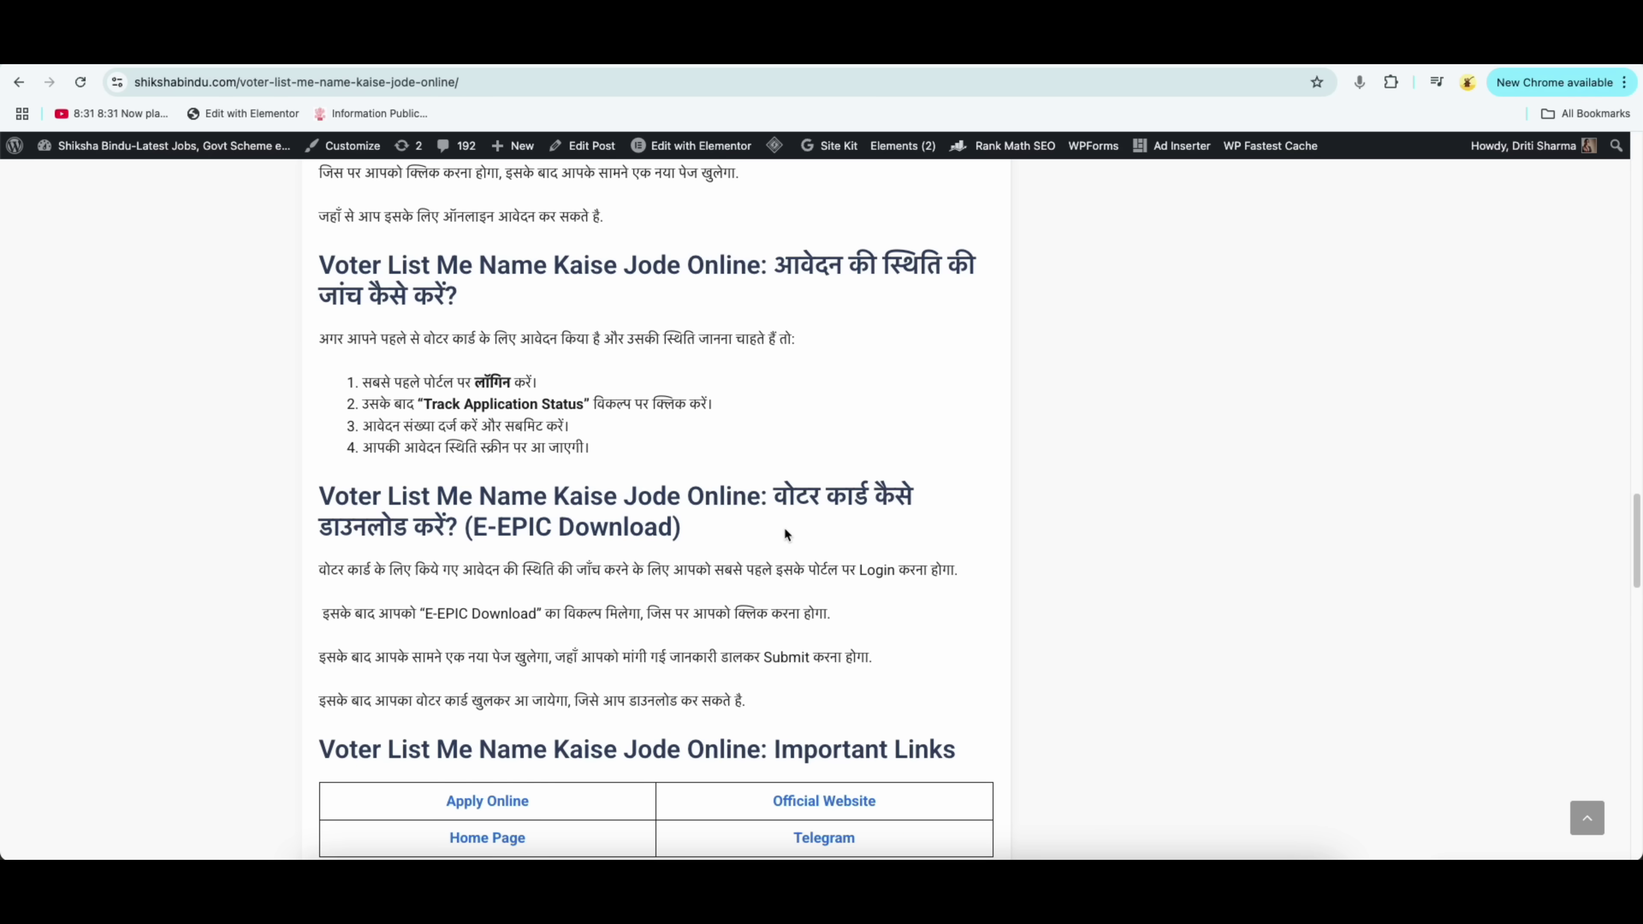
pyautogui.scroll(-3, 784, 532)
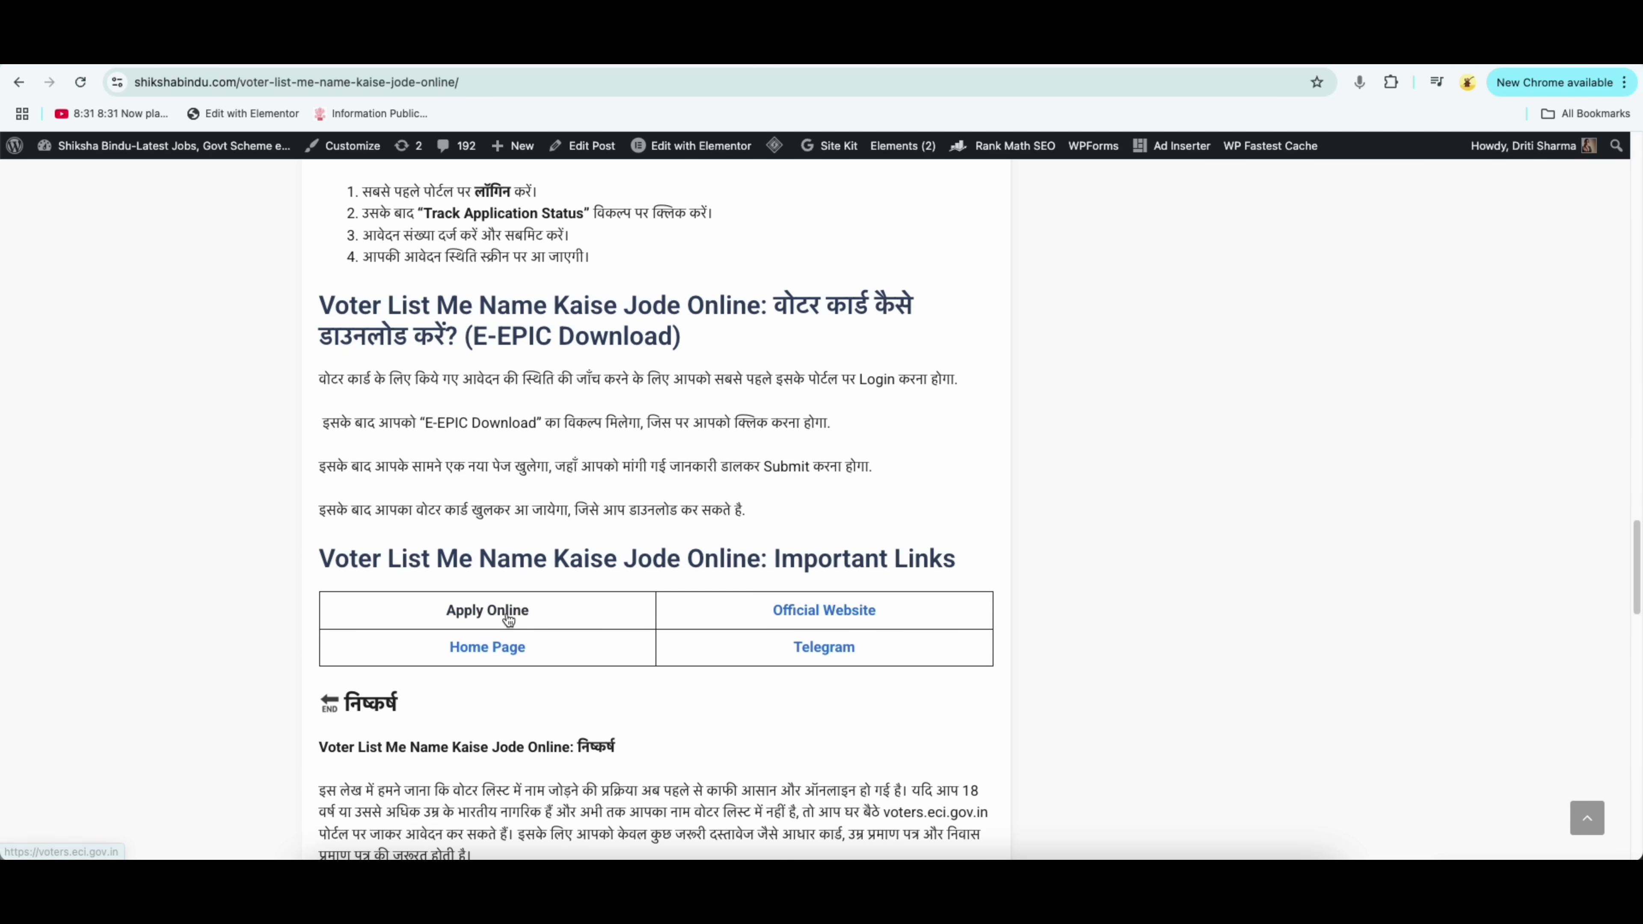
# Return to the Voters' Service Portal home page and open the account sign-up page
pyautogui.click(421, 64)
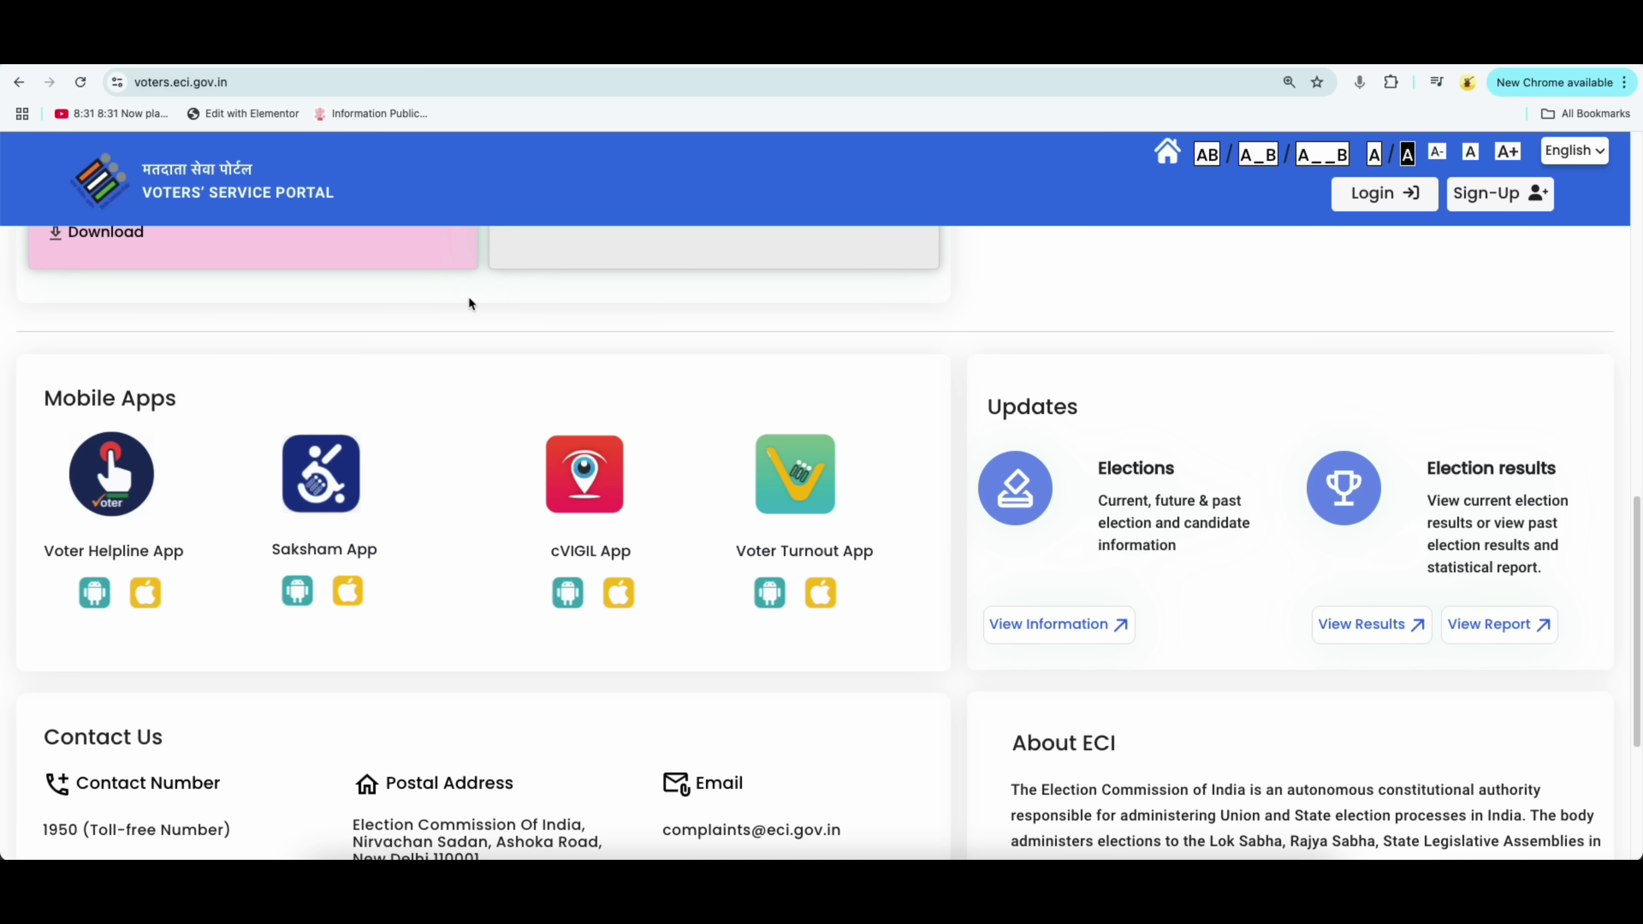
pyautogui.scroll(8, 579, 404)
pyautogui.scroll(3, 598, 424)
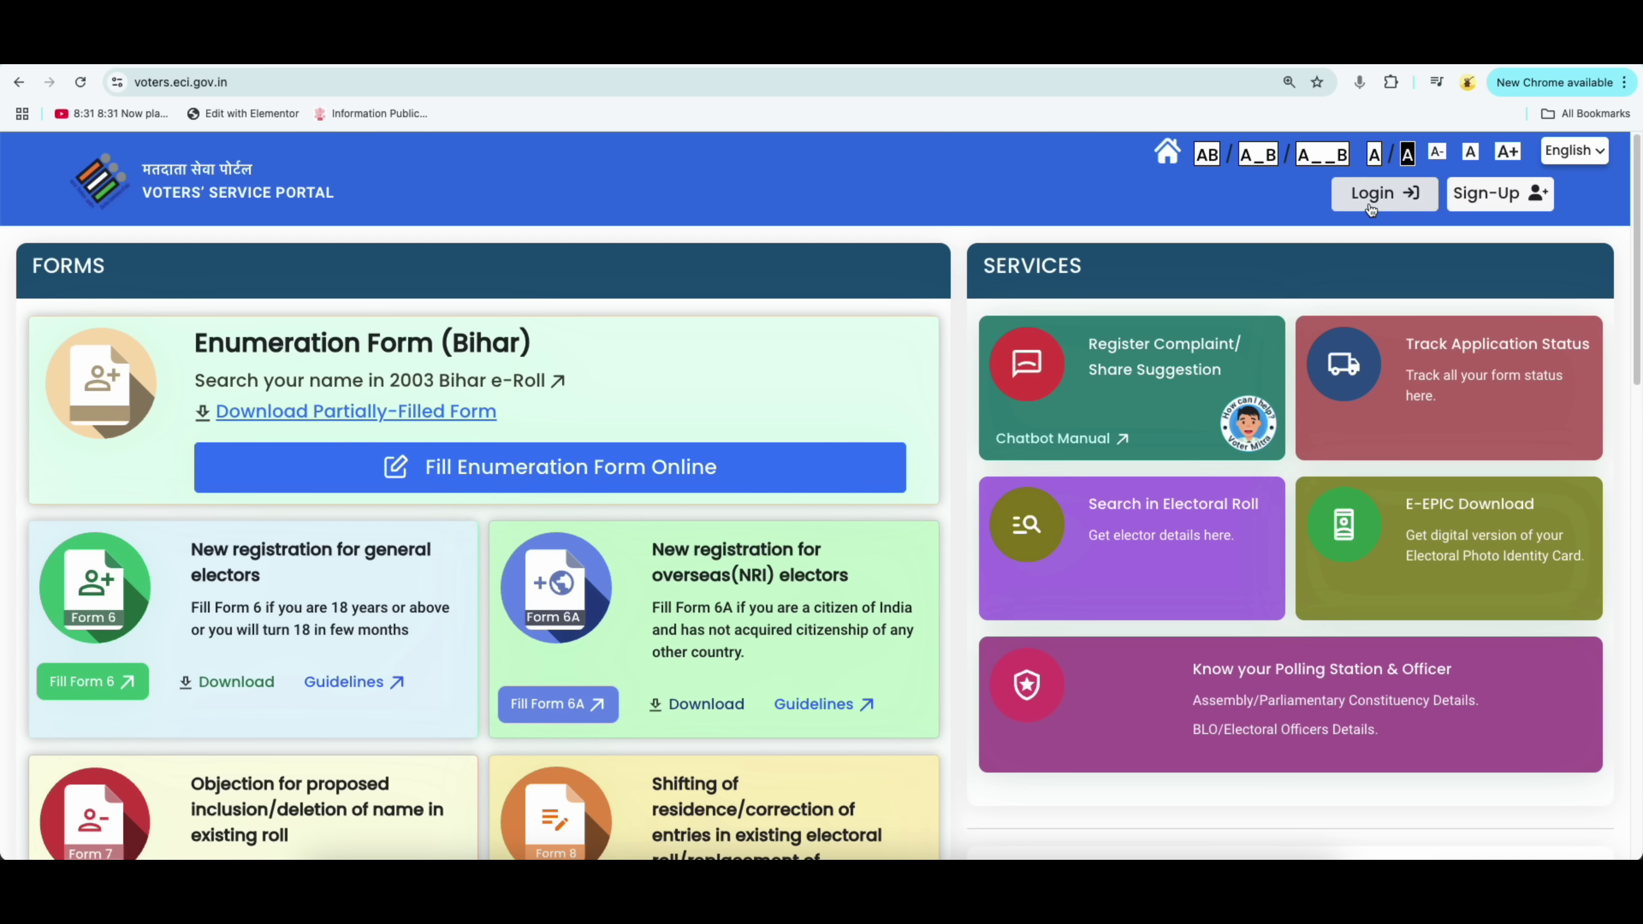
pyautogui.click(1468, 194)
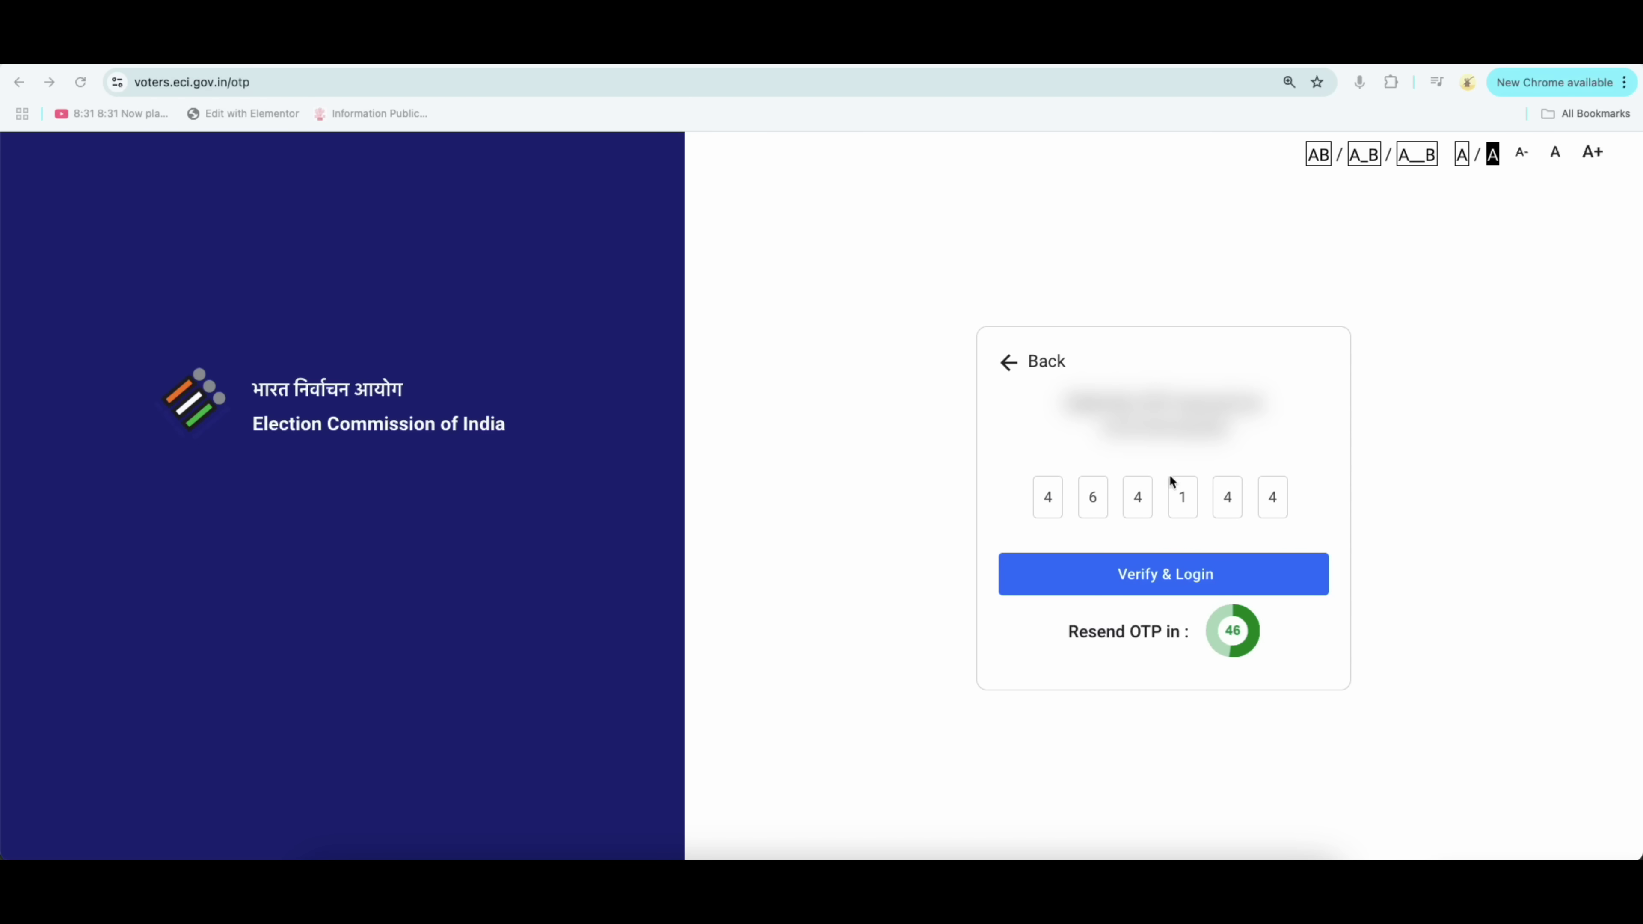
# Submit the entered one-time verification code to log in and close the Bihar electoral roll revision announcement
pyautogui.click(1160, 575)
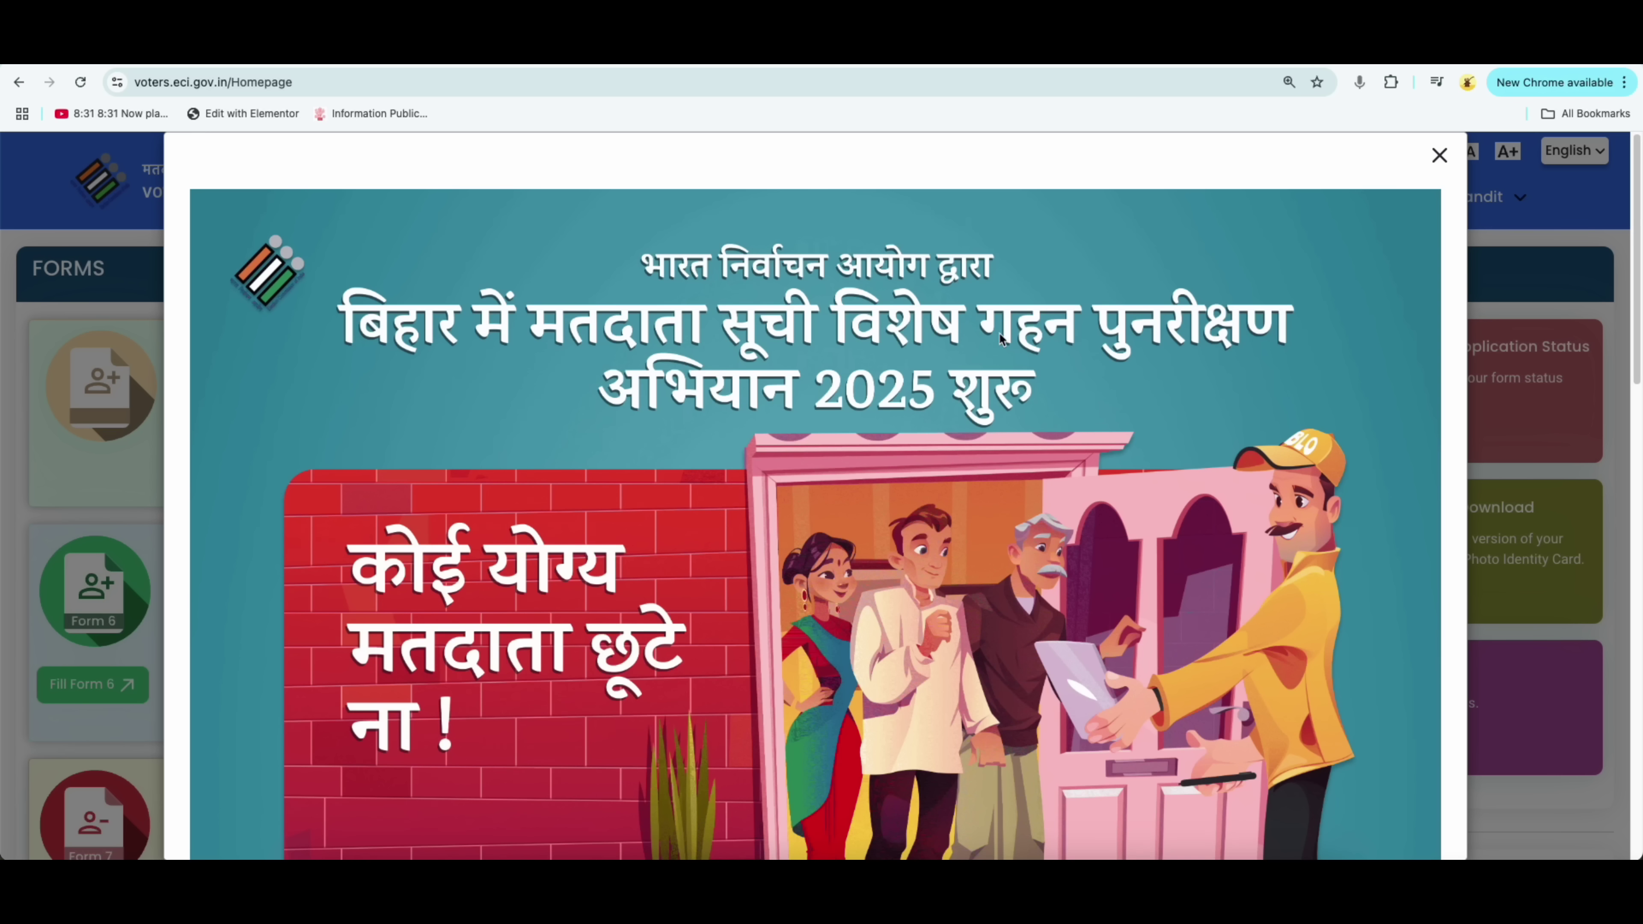
pyautogui.click(1438, 156)
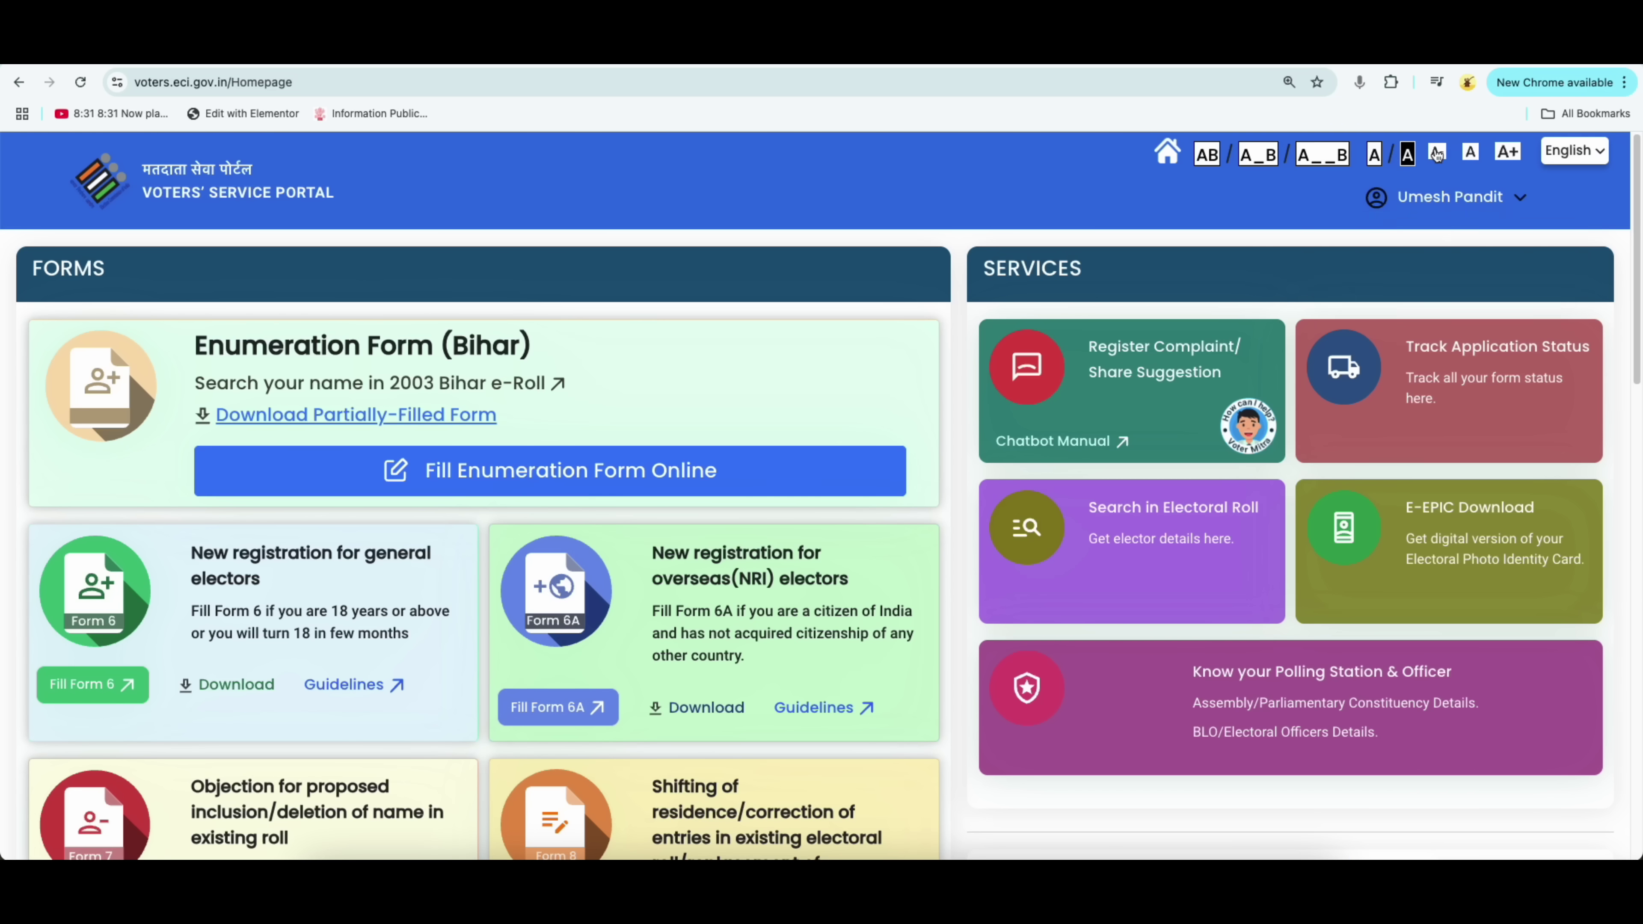
pyautogui.click(1428, 201)
# Open Form 6 for new registration of general electors
pyautogui.scroll(-1, 845, 523)
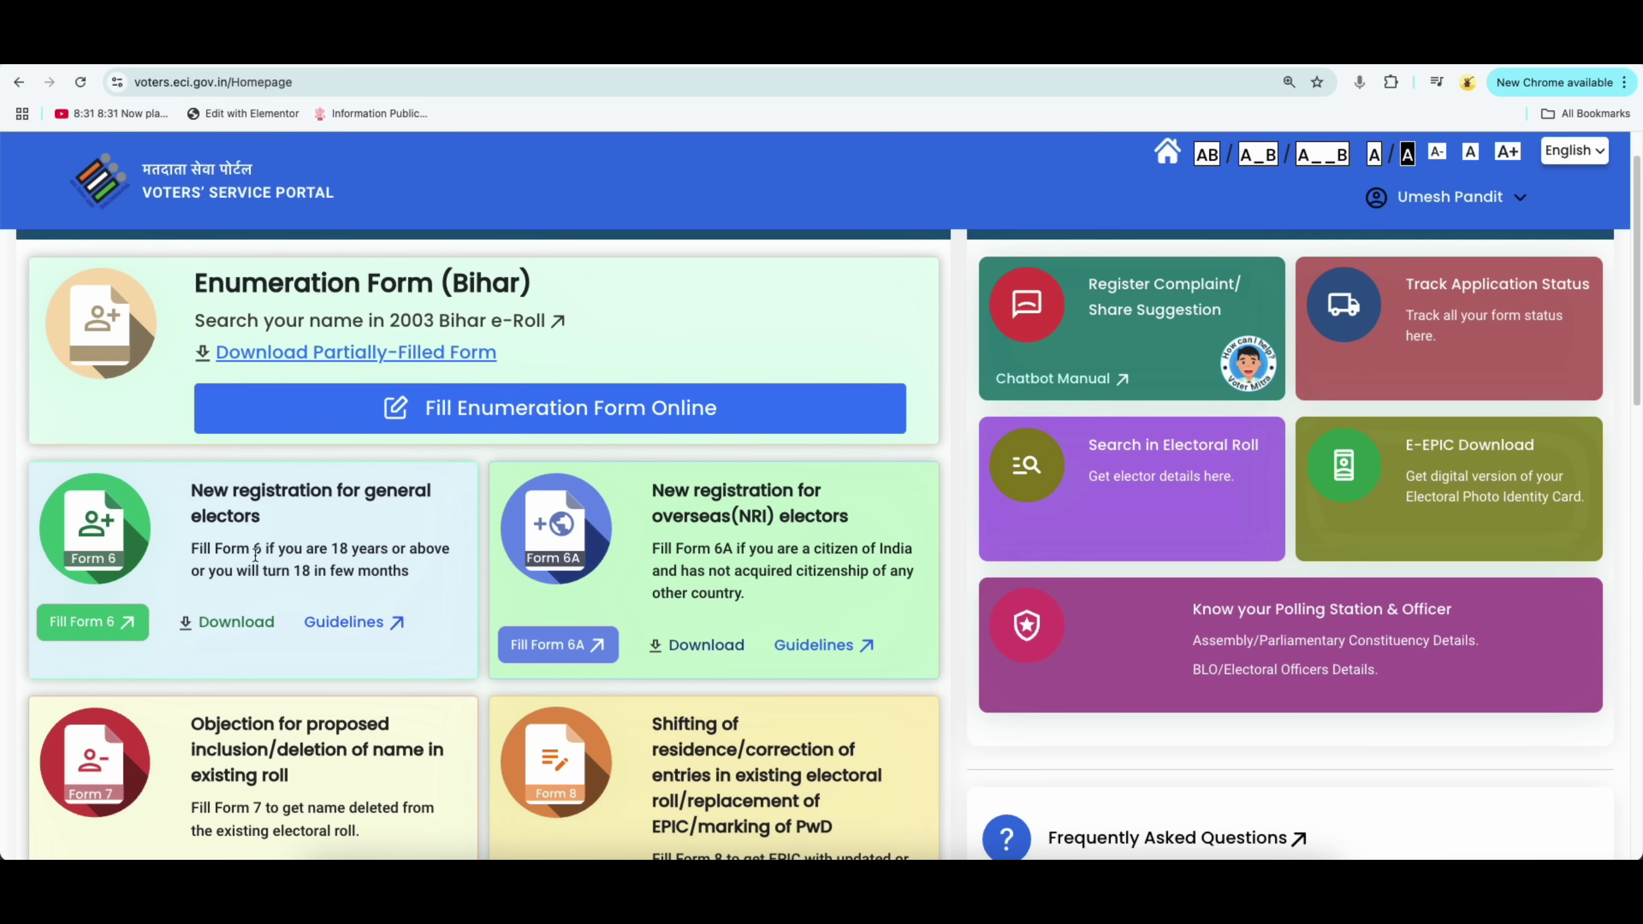
pyautogui.scroll(-1, 363, 568)
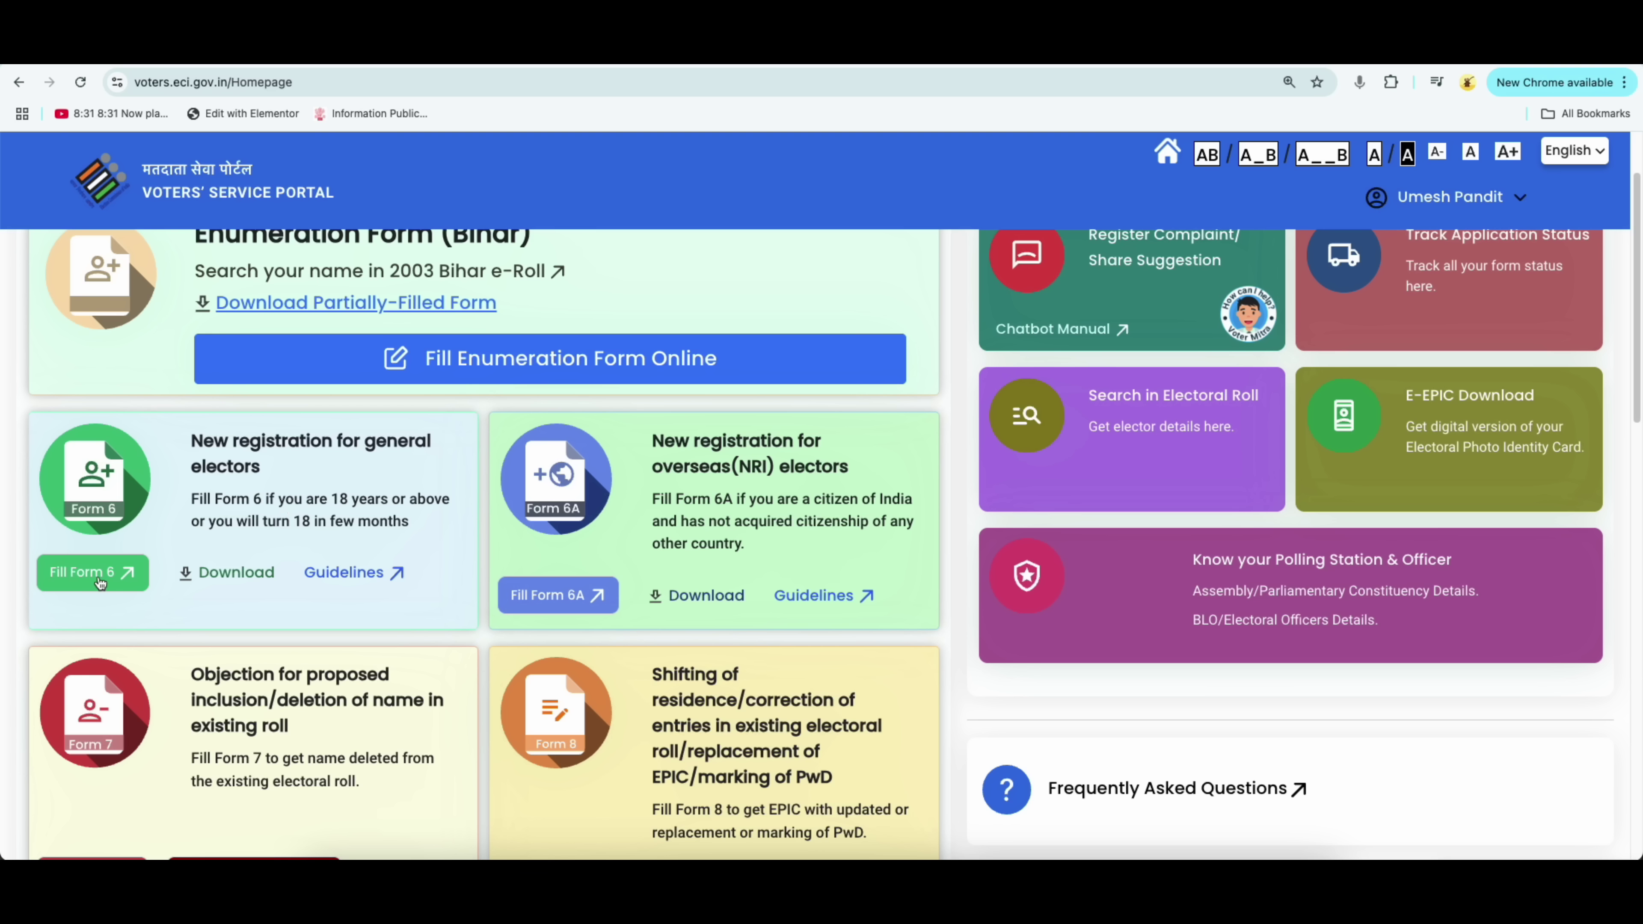
pyautogui.click(98, 576)
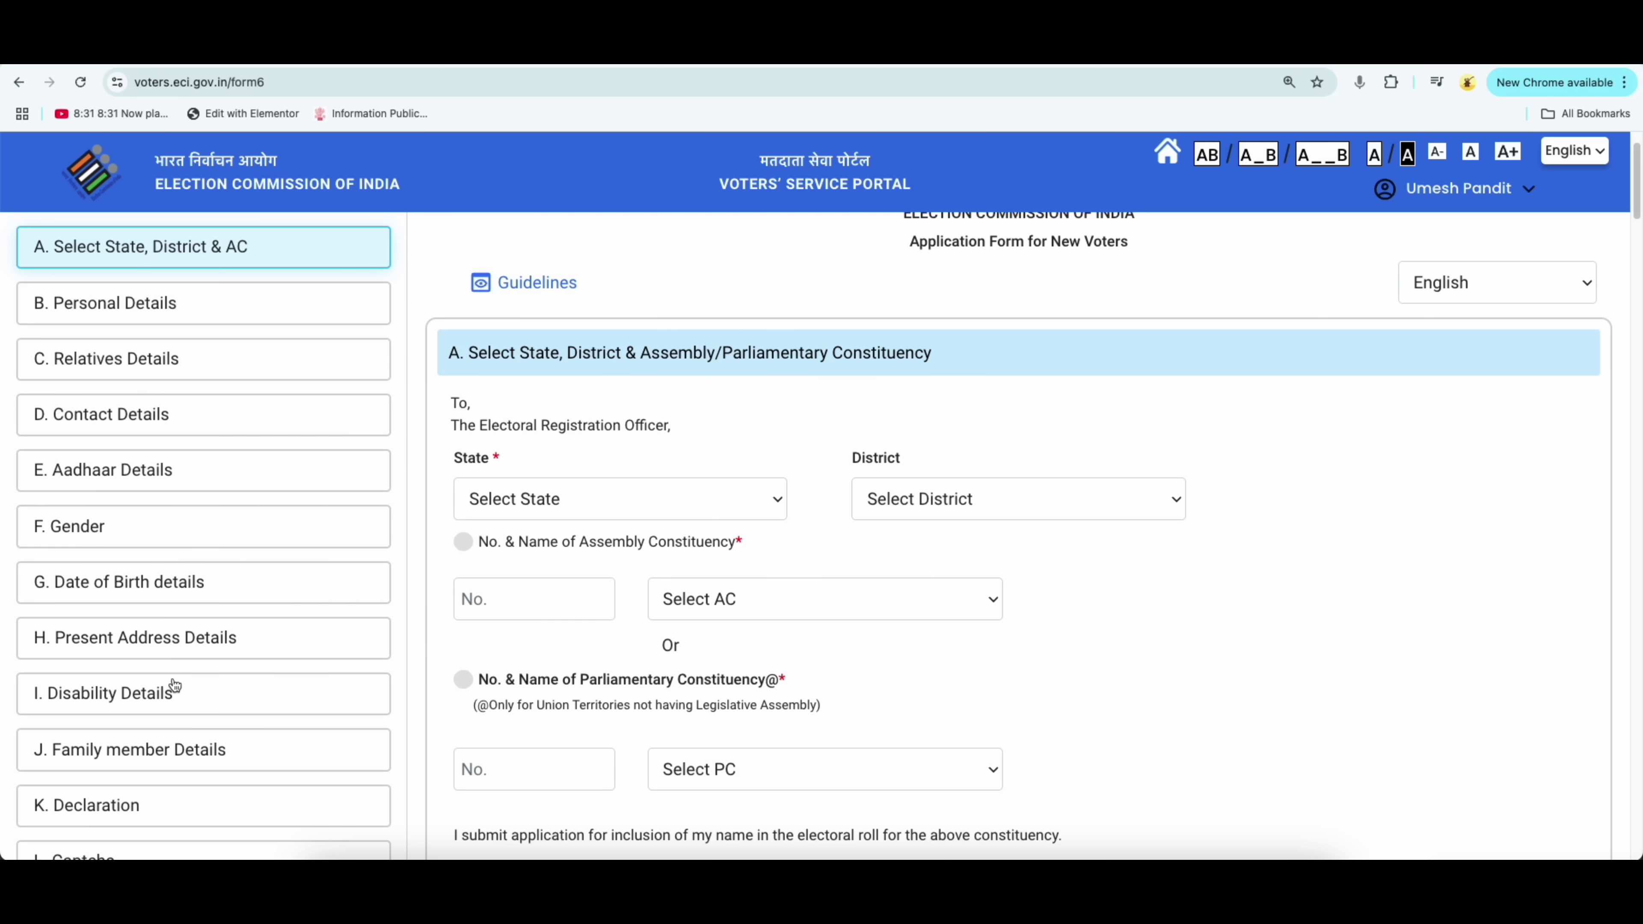
# In section A of Form 6, choose Bihar as the state, GOPALGANJ as the district and Barauli as the assembly constituency
pyautogui.scroll(-3, 179, 691)
pyautogui.scroll(3, 451, 570)
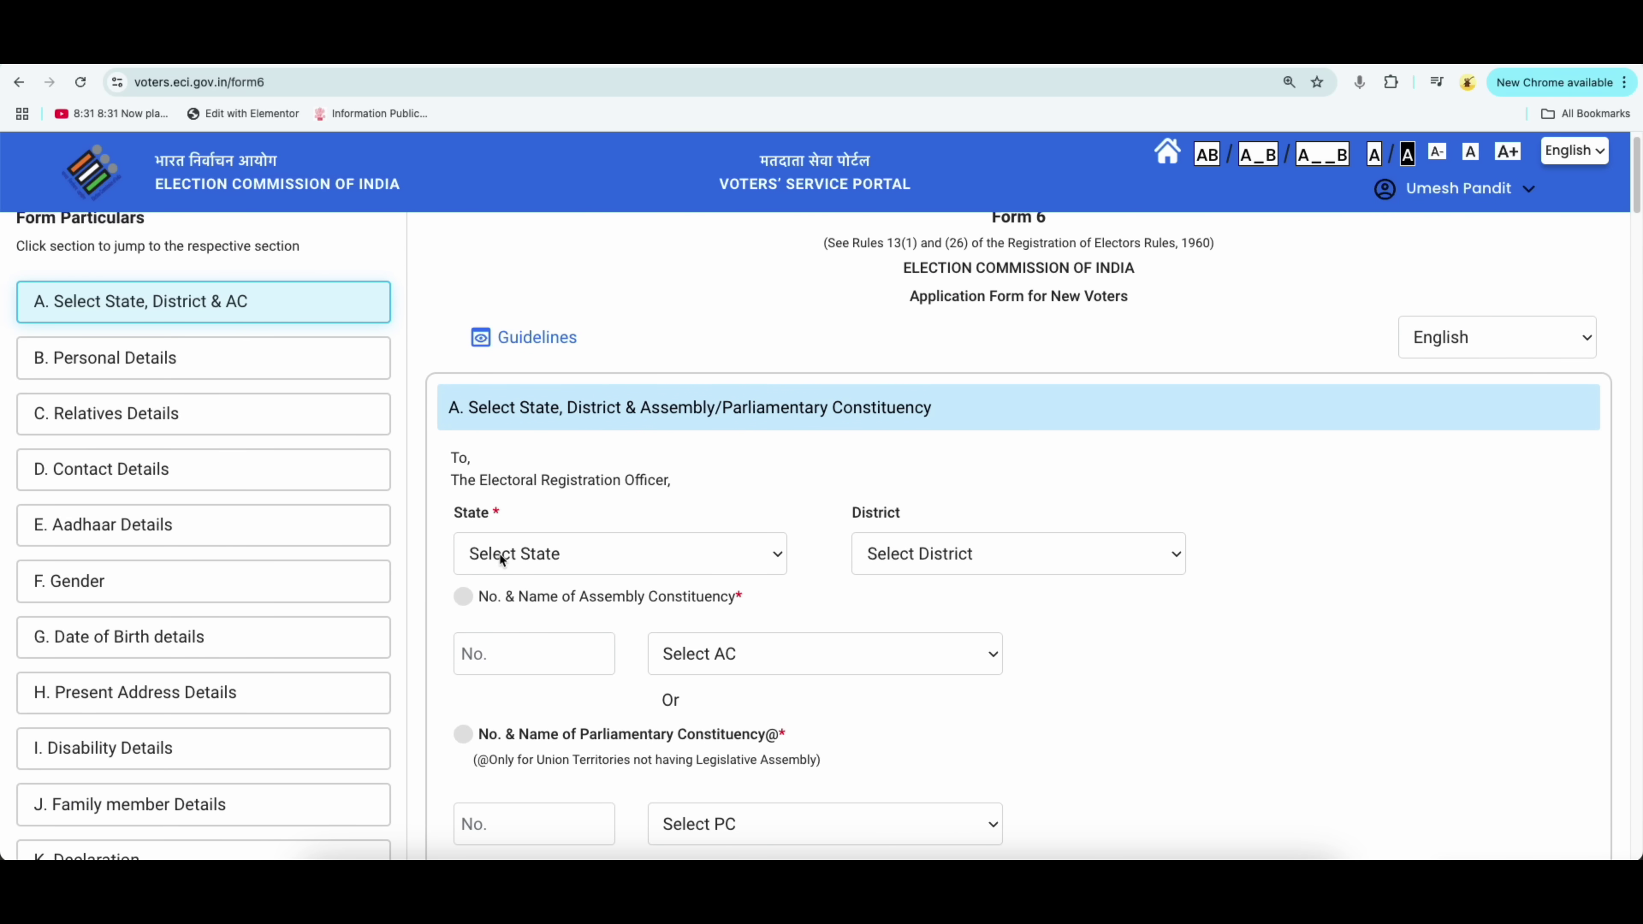
pyautogui.scroll(1, 679, 506)
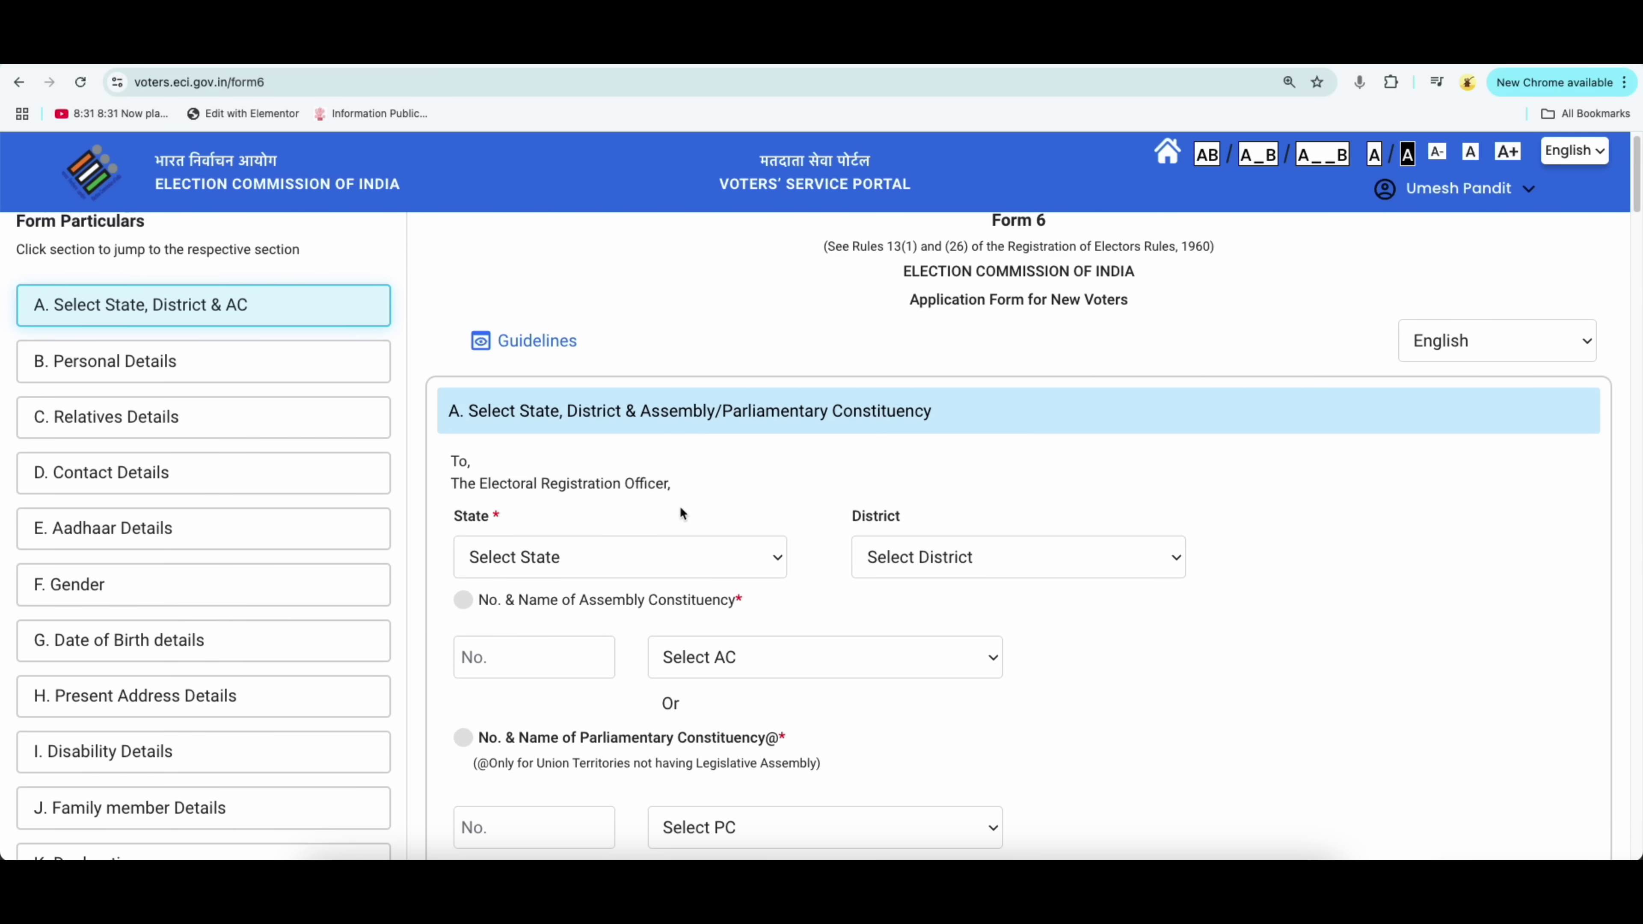
pyautogui.scroll(1, 679, 506)
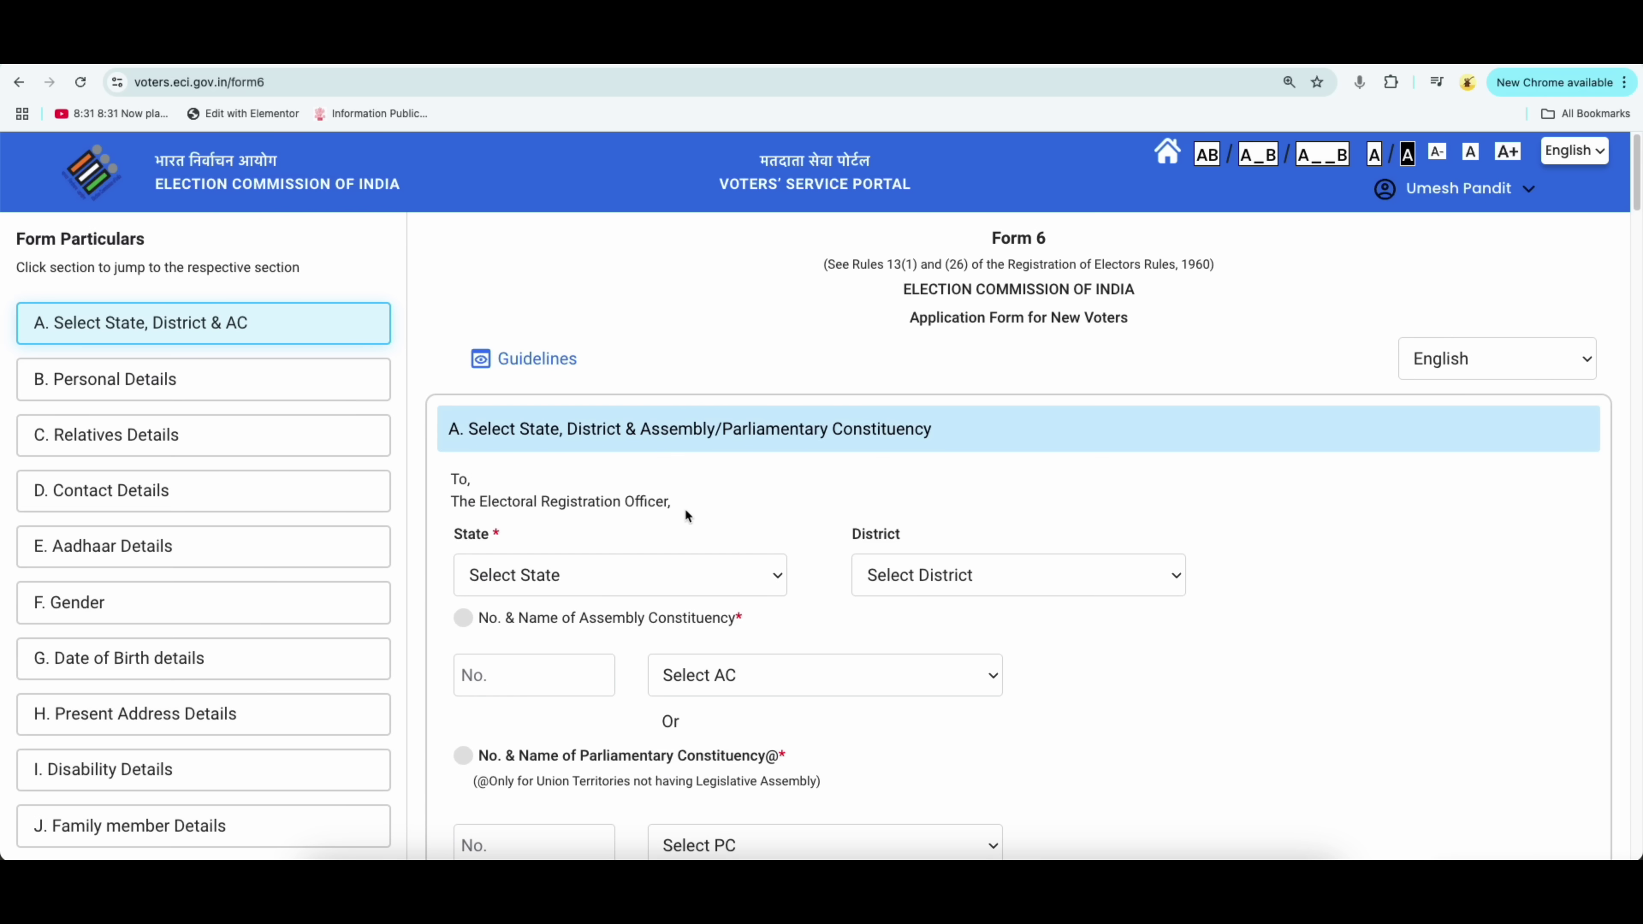
pyautogui.scroll(-2, 684, 509)
pyautogui.click(546, 522)
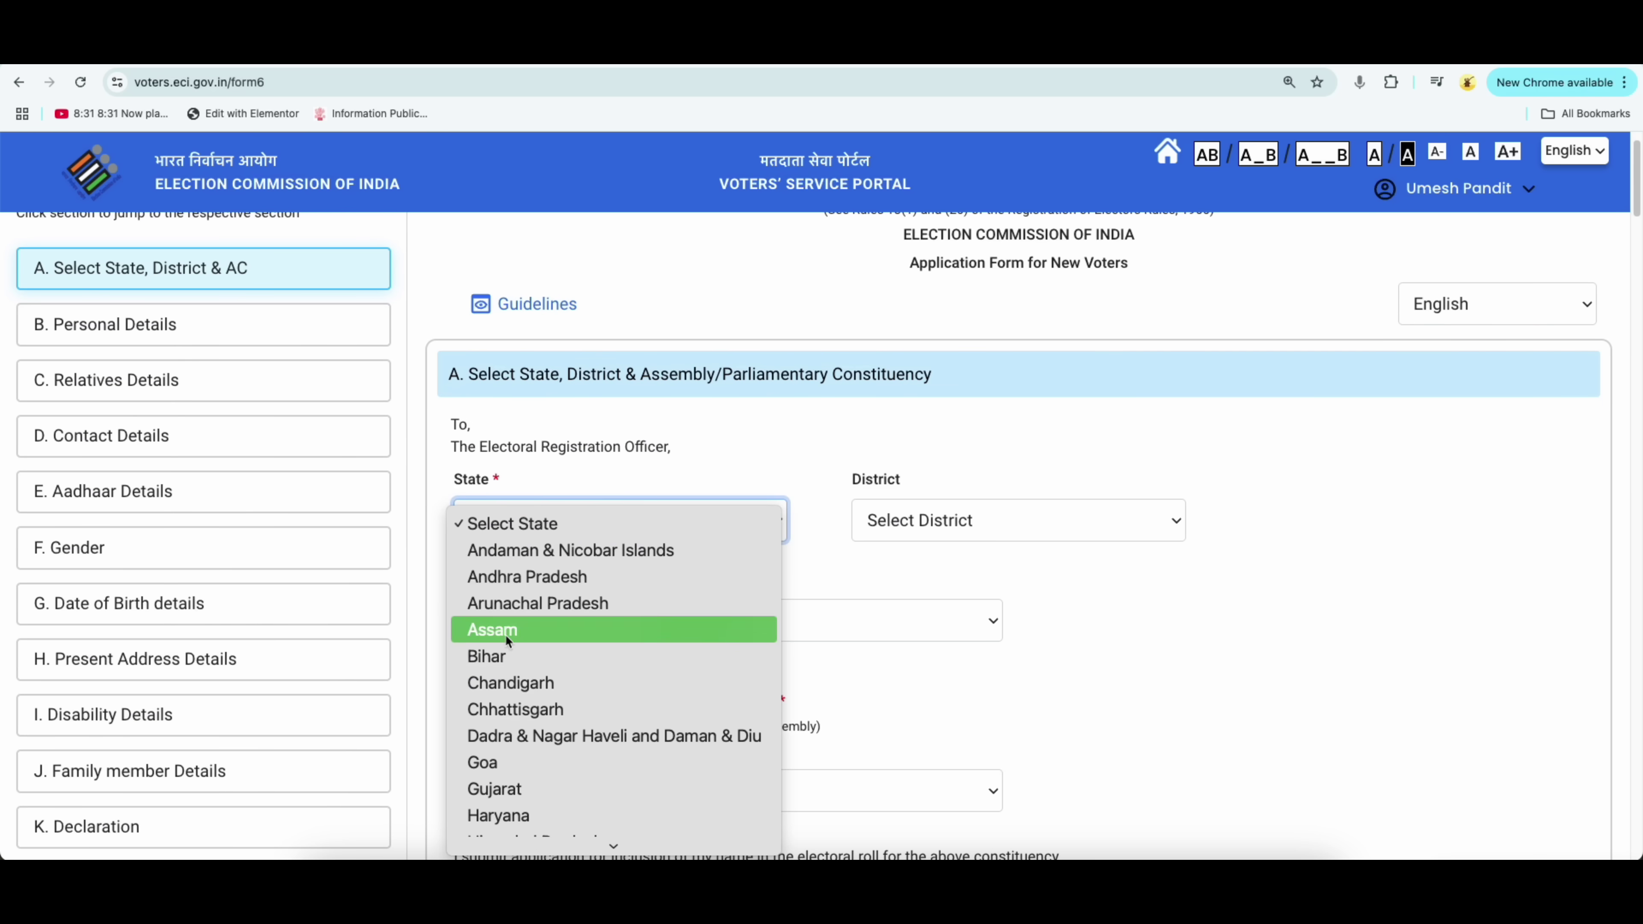
pyautogui.click(503, 652)
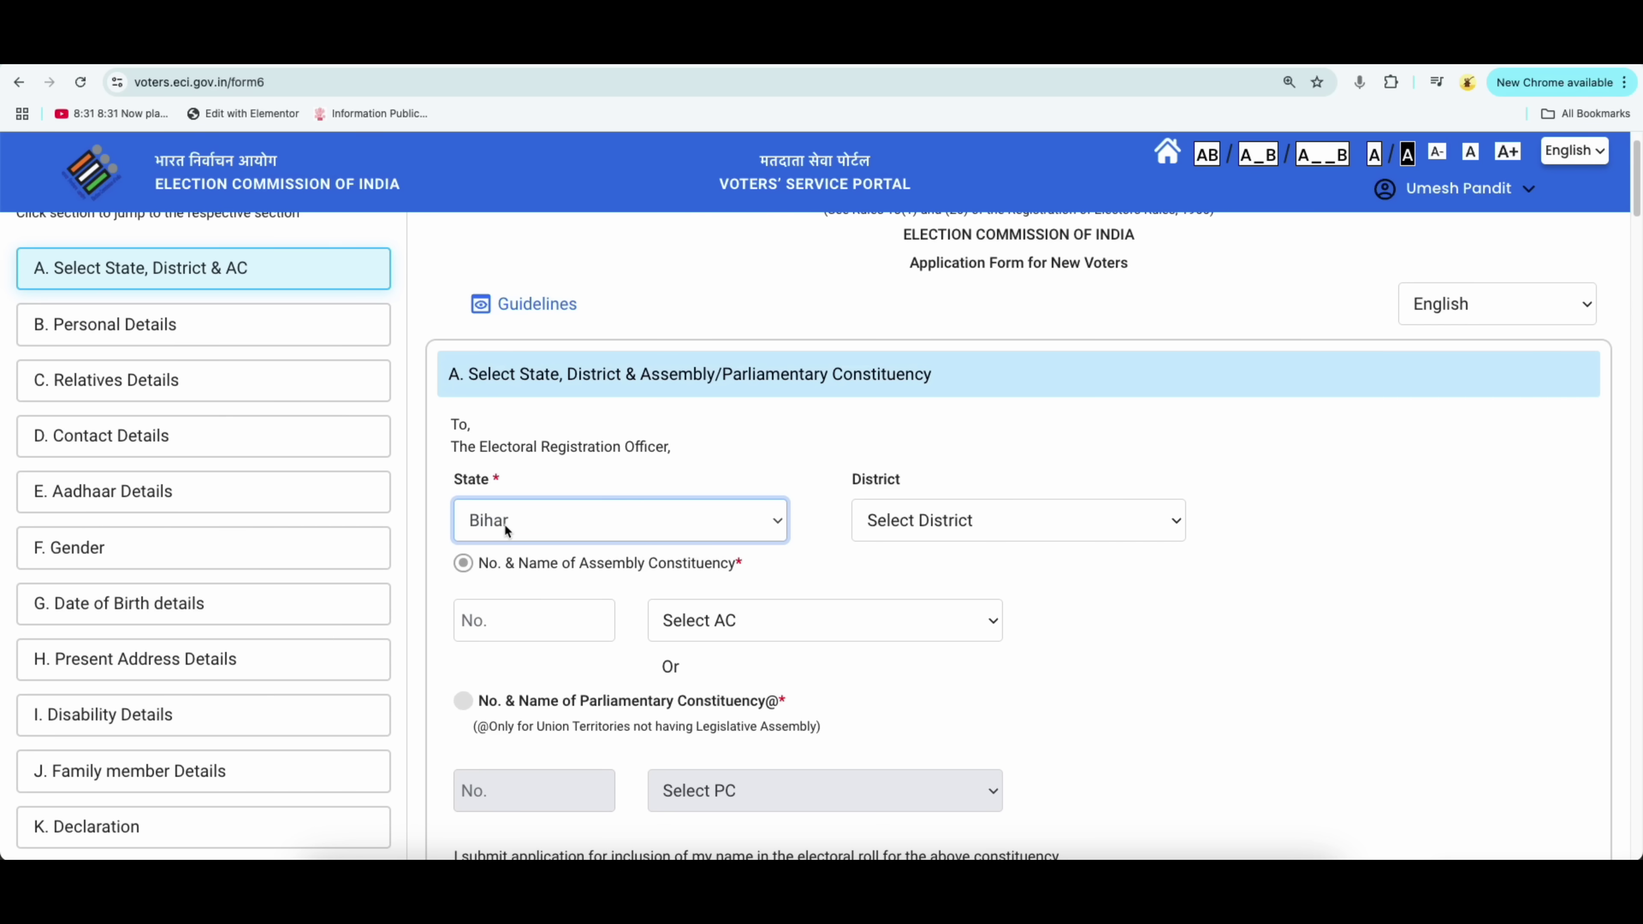
pyautogui.click(915, 521)
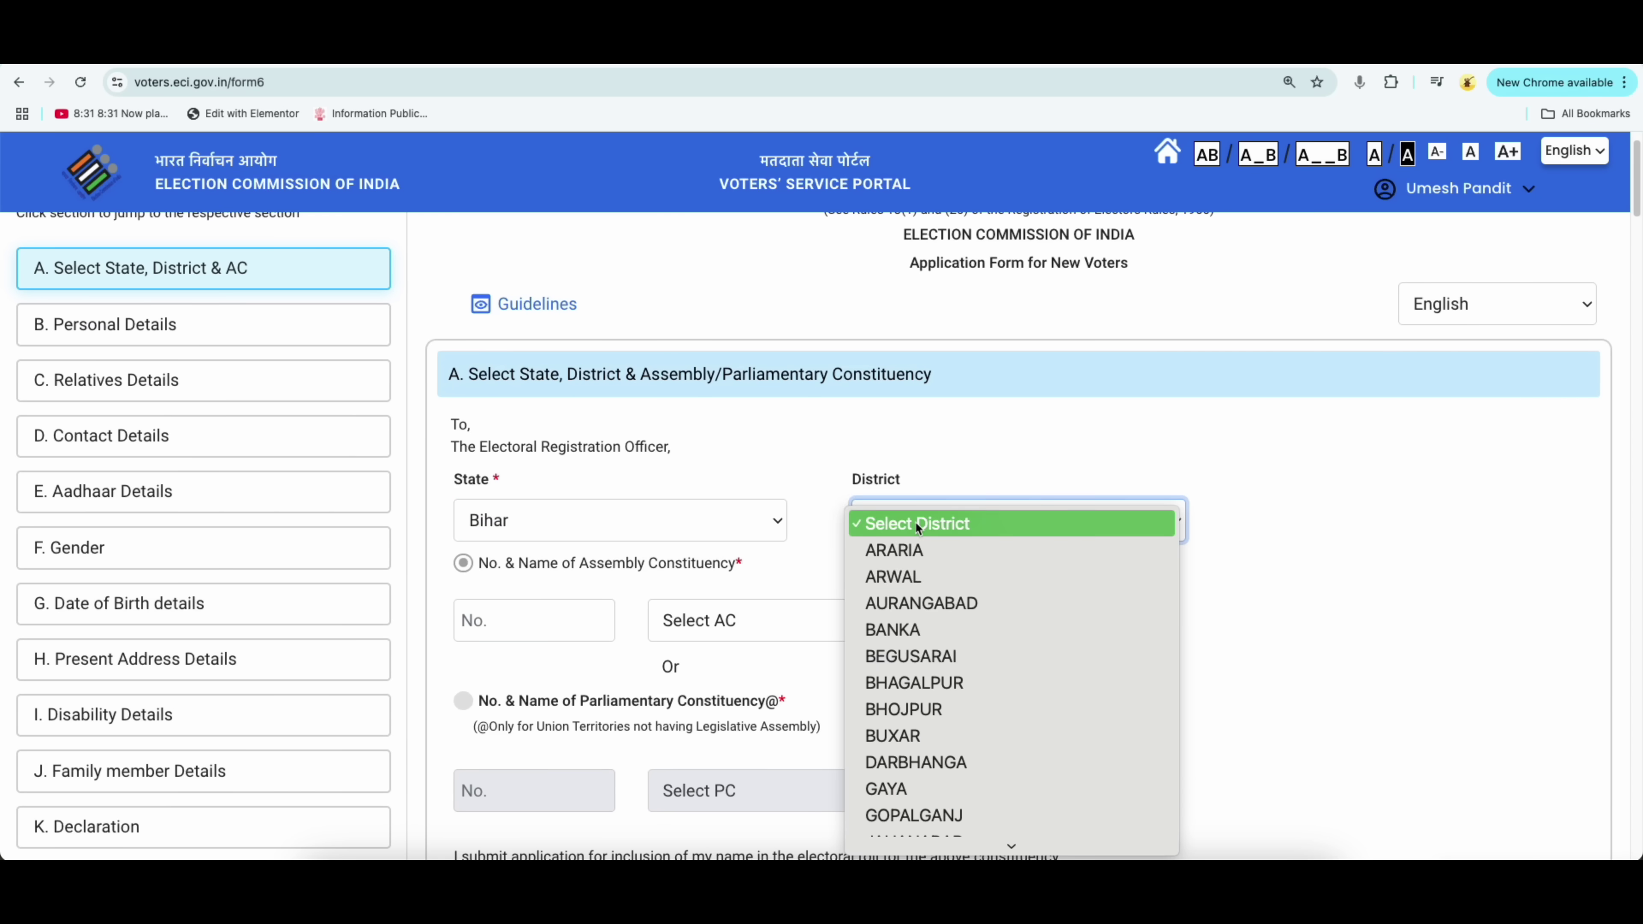
pyautogui.click(916, 814)
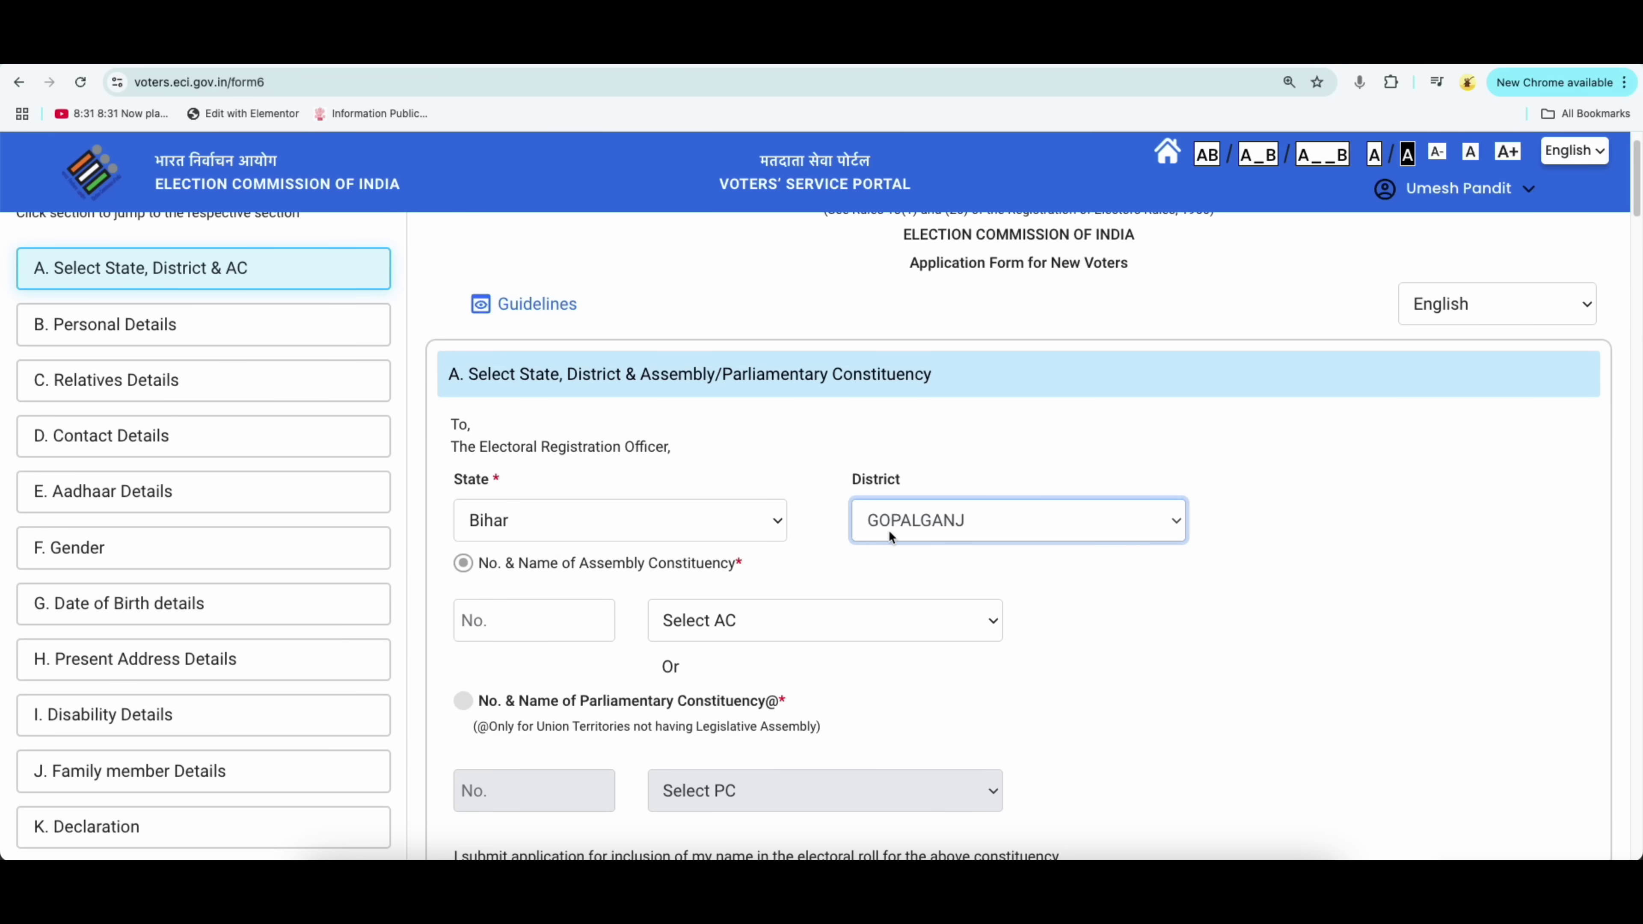
pyautogui.click(719, 623)
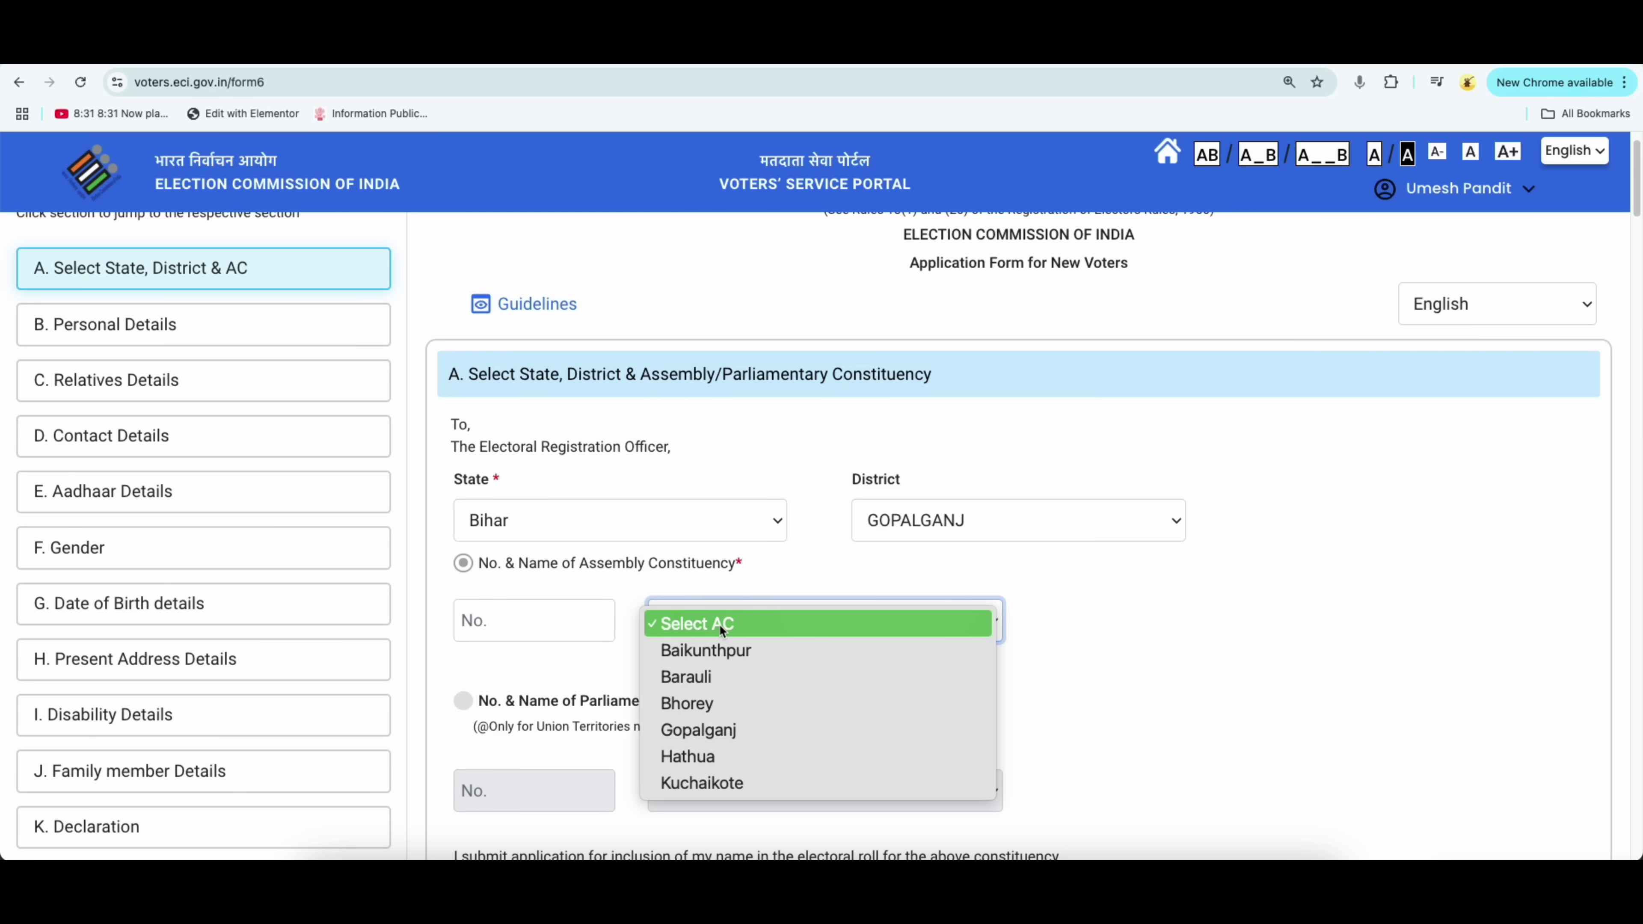
pyautogui.click(715, 674)
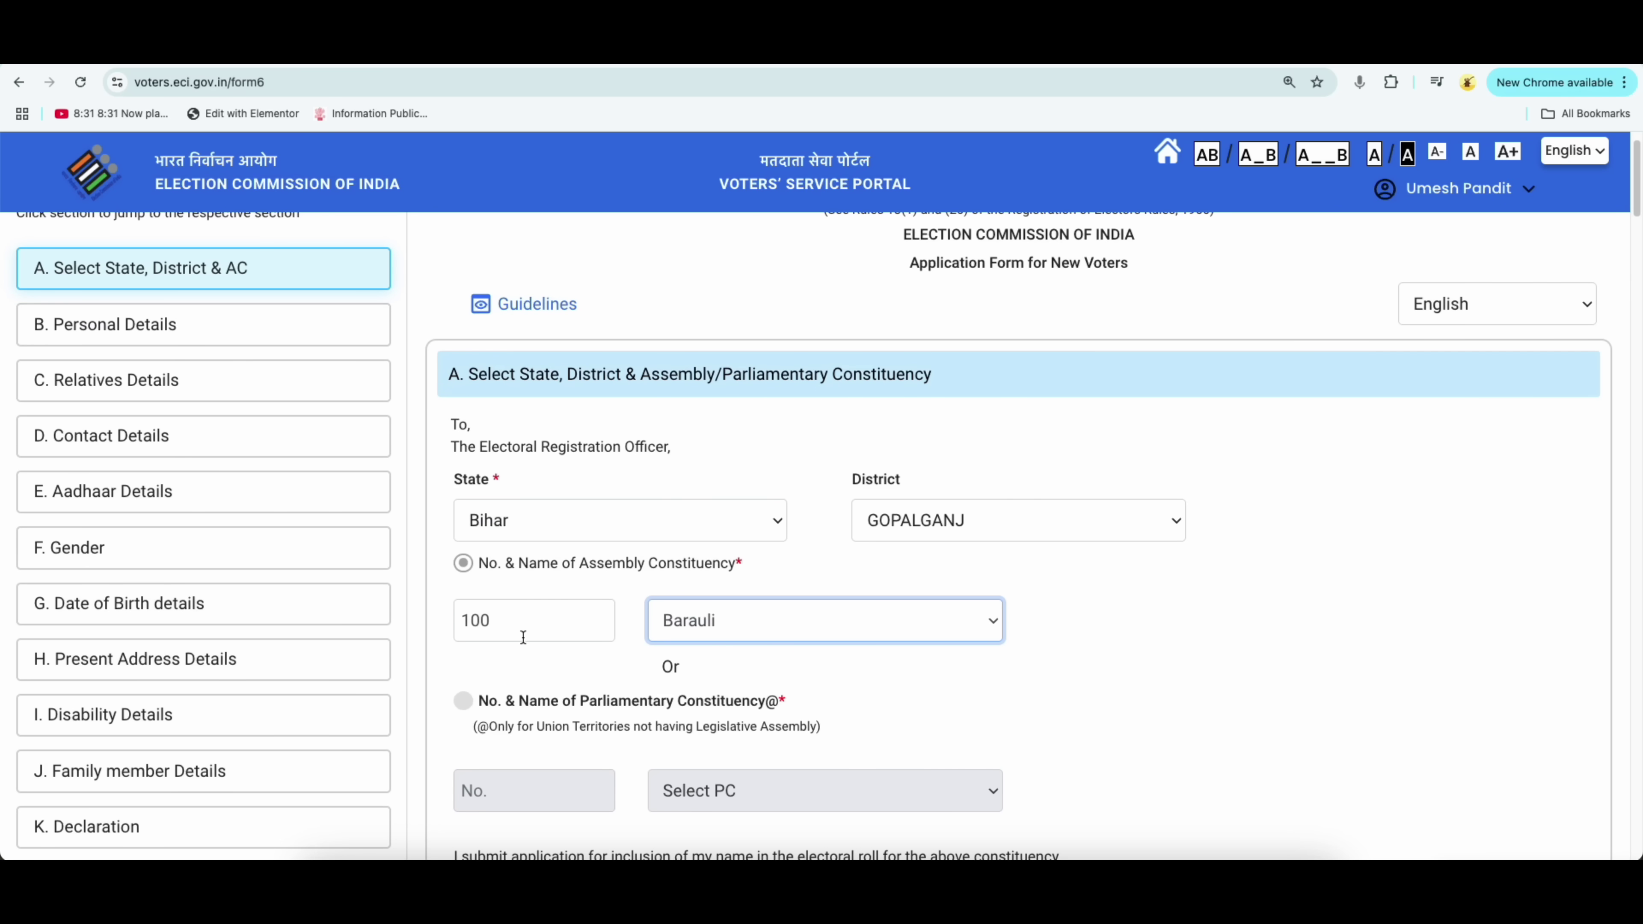
# Review the parliamentary constituency note for Union Territories and proceed from section A to the Personal Details section
pyautogui.scroll(-2, 774, 641)
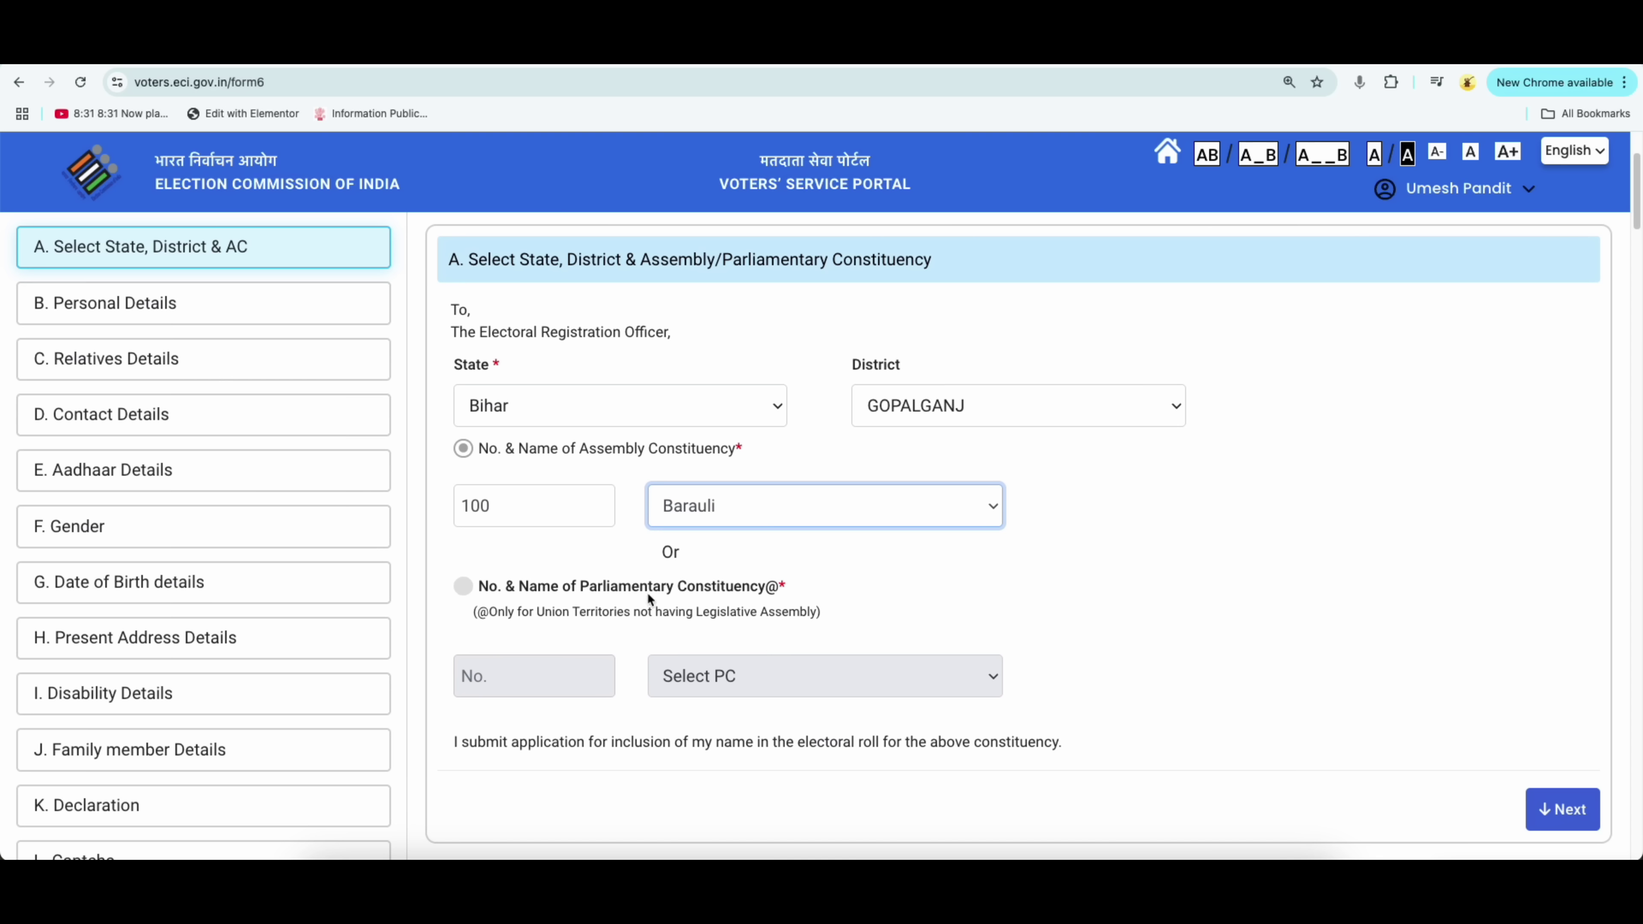
pyautogui.moveTo(586, 586); pyautogui.dragTo(801, 612)
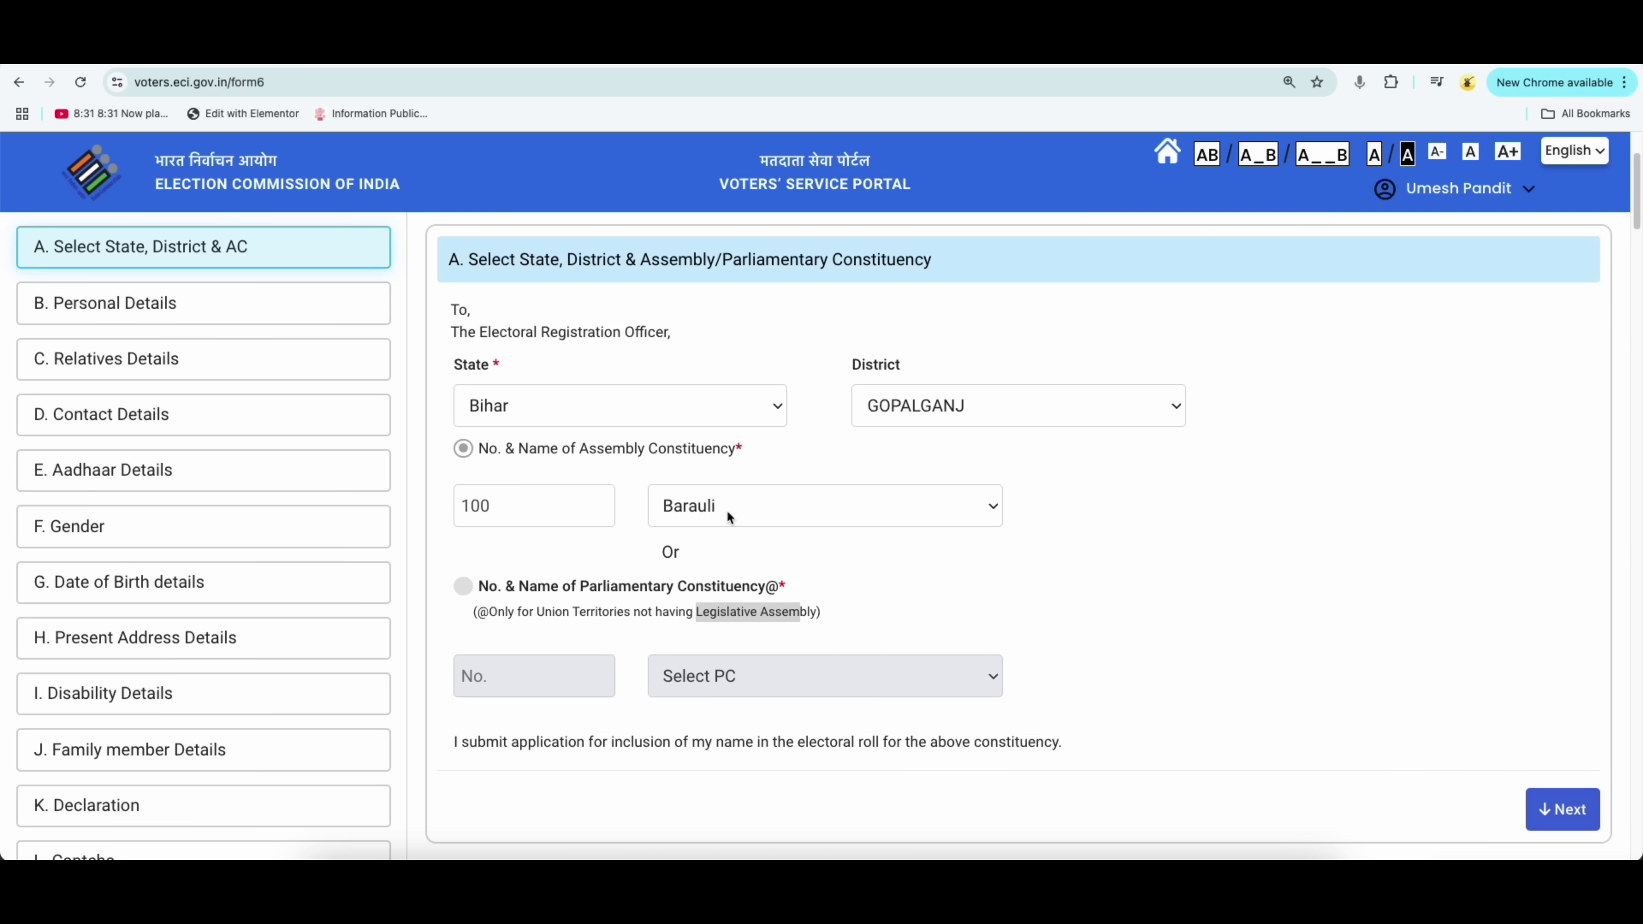
pyautogui.scroll(-1, 840, 537)
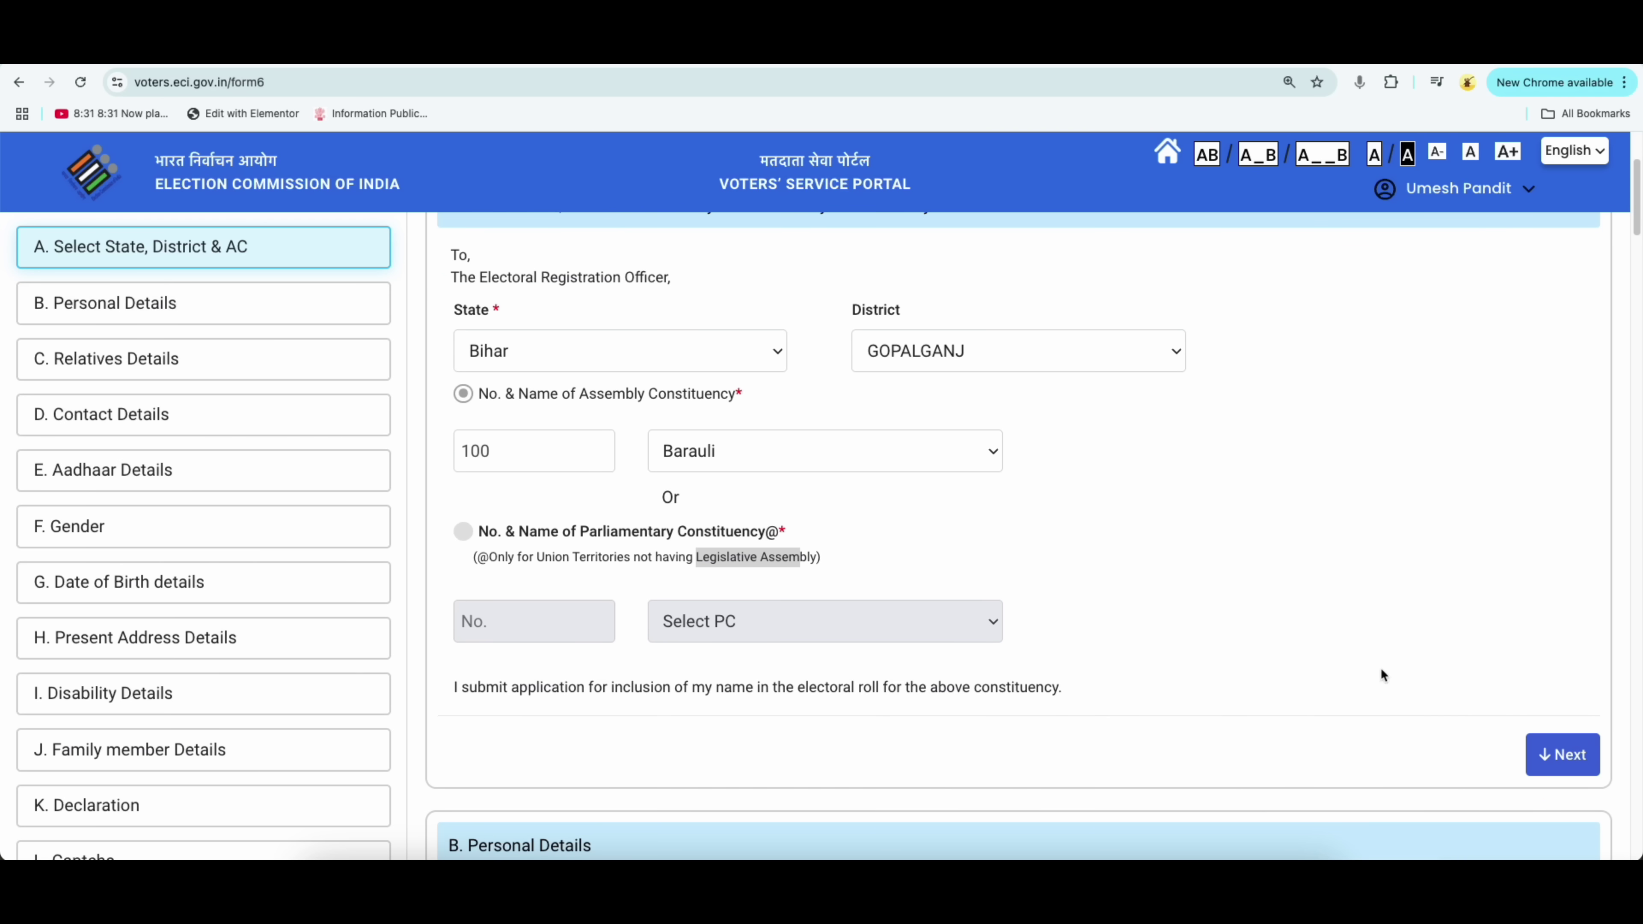
pyautogui.click(1562, 754)
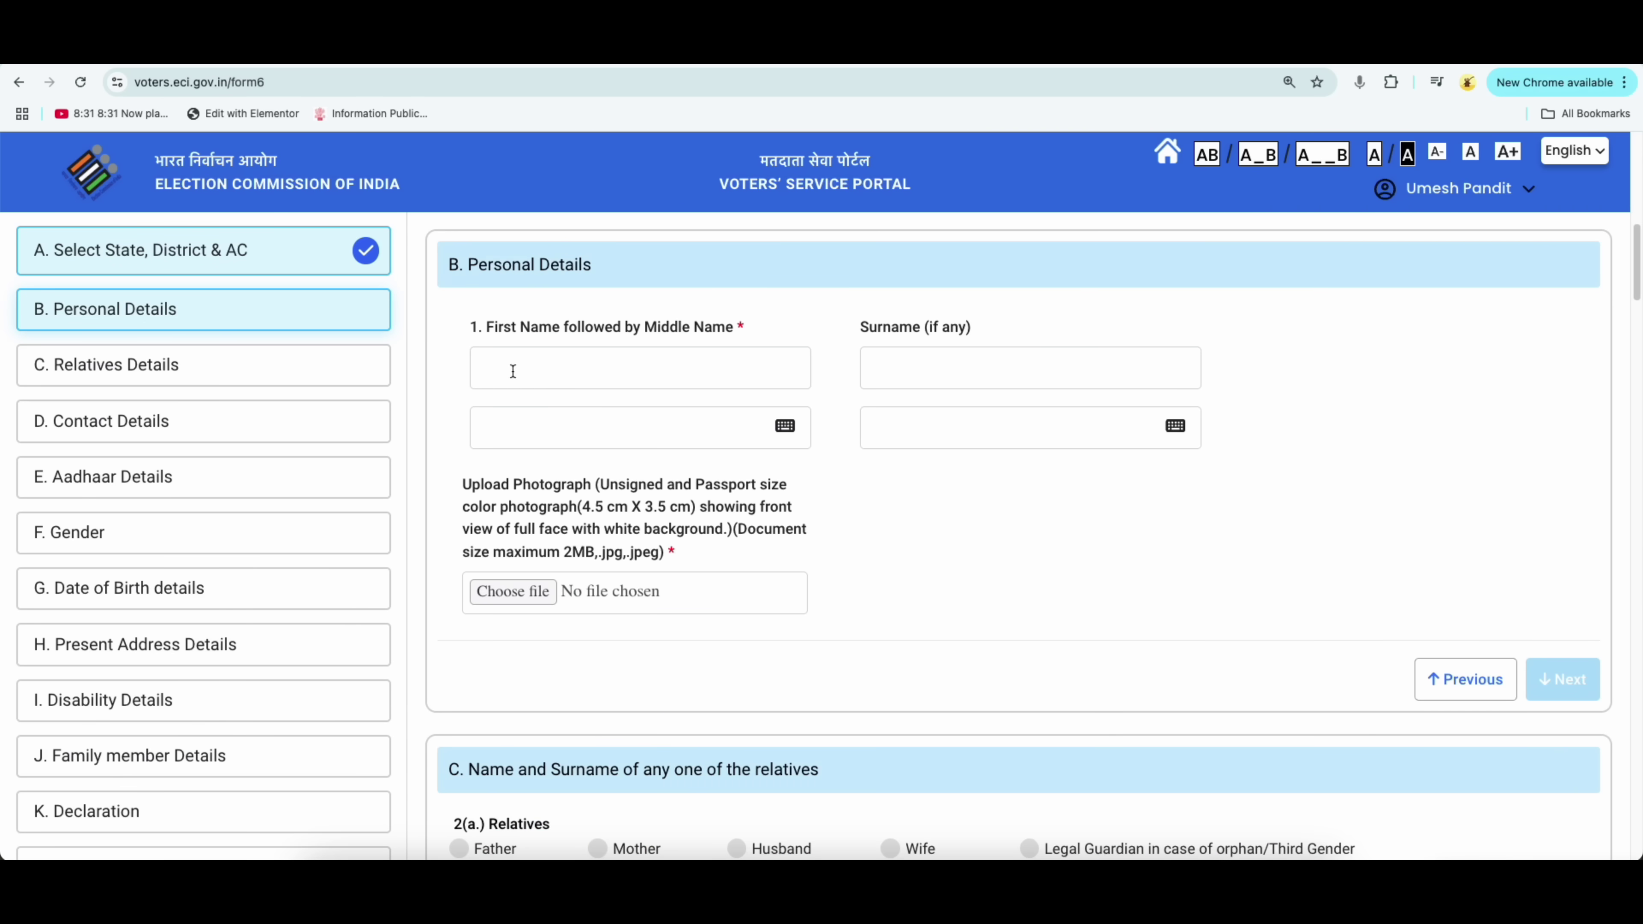
# Enter the applicant's first name in English in the Personal Details section
pyautogui.moveTo(469, 265); pyautogui.dragTo(591, 265)
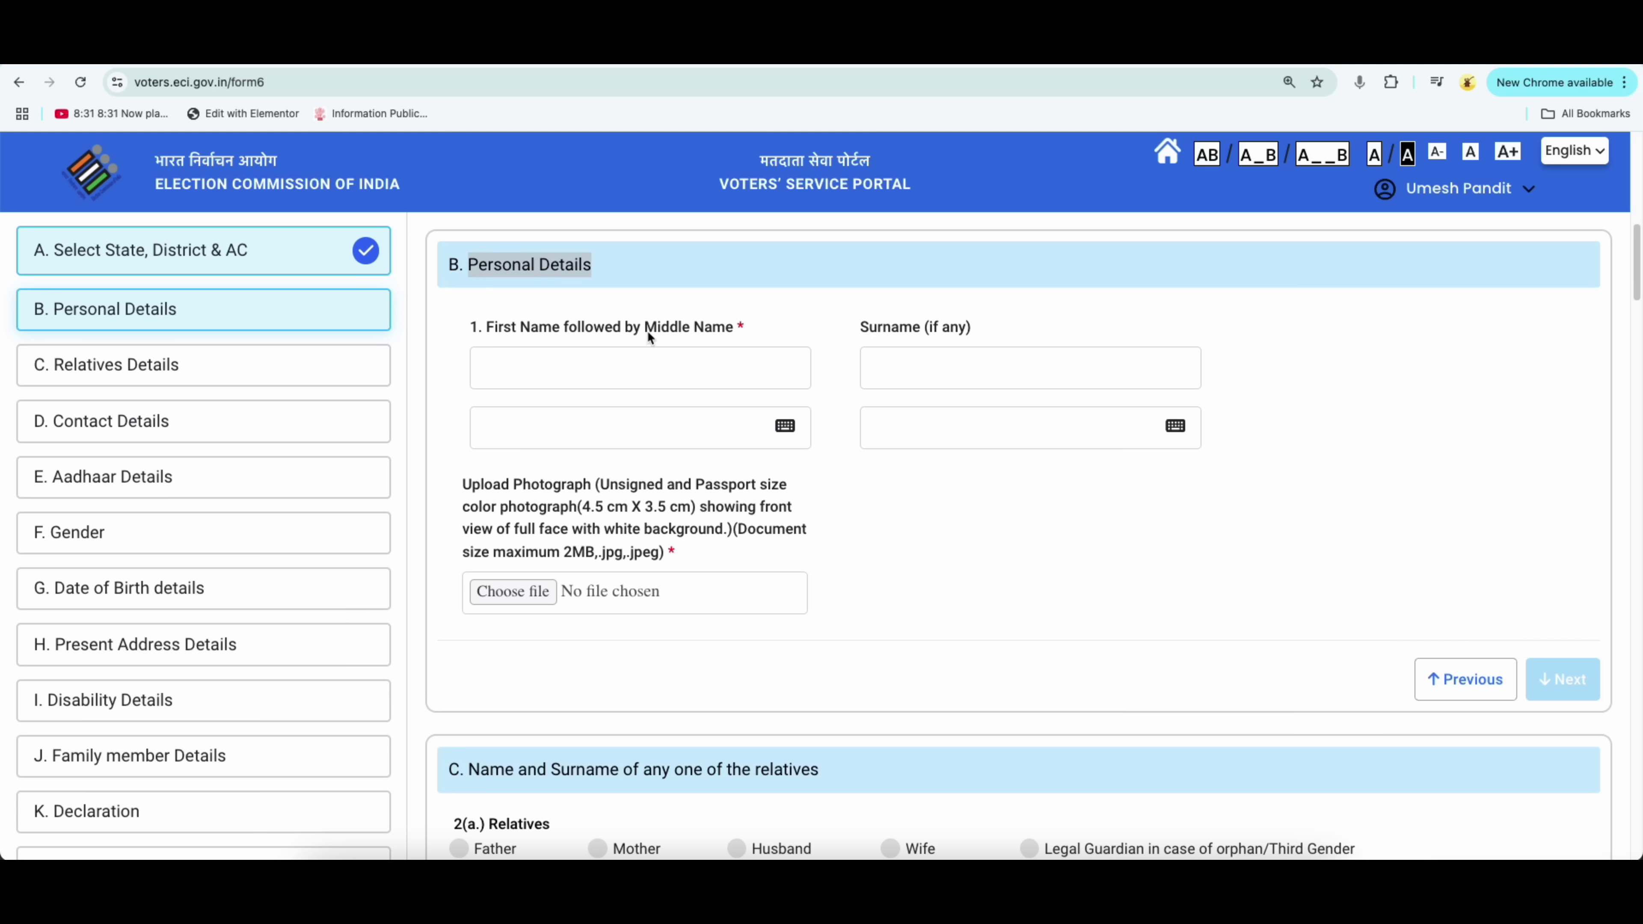
pyautogui.moveTo(490, 328); pyautogui.dragTo(542, 331)
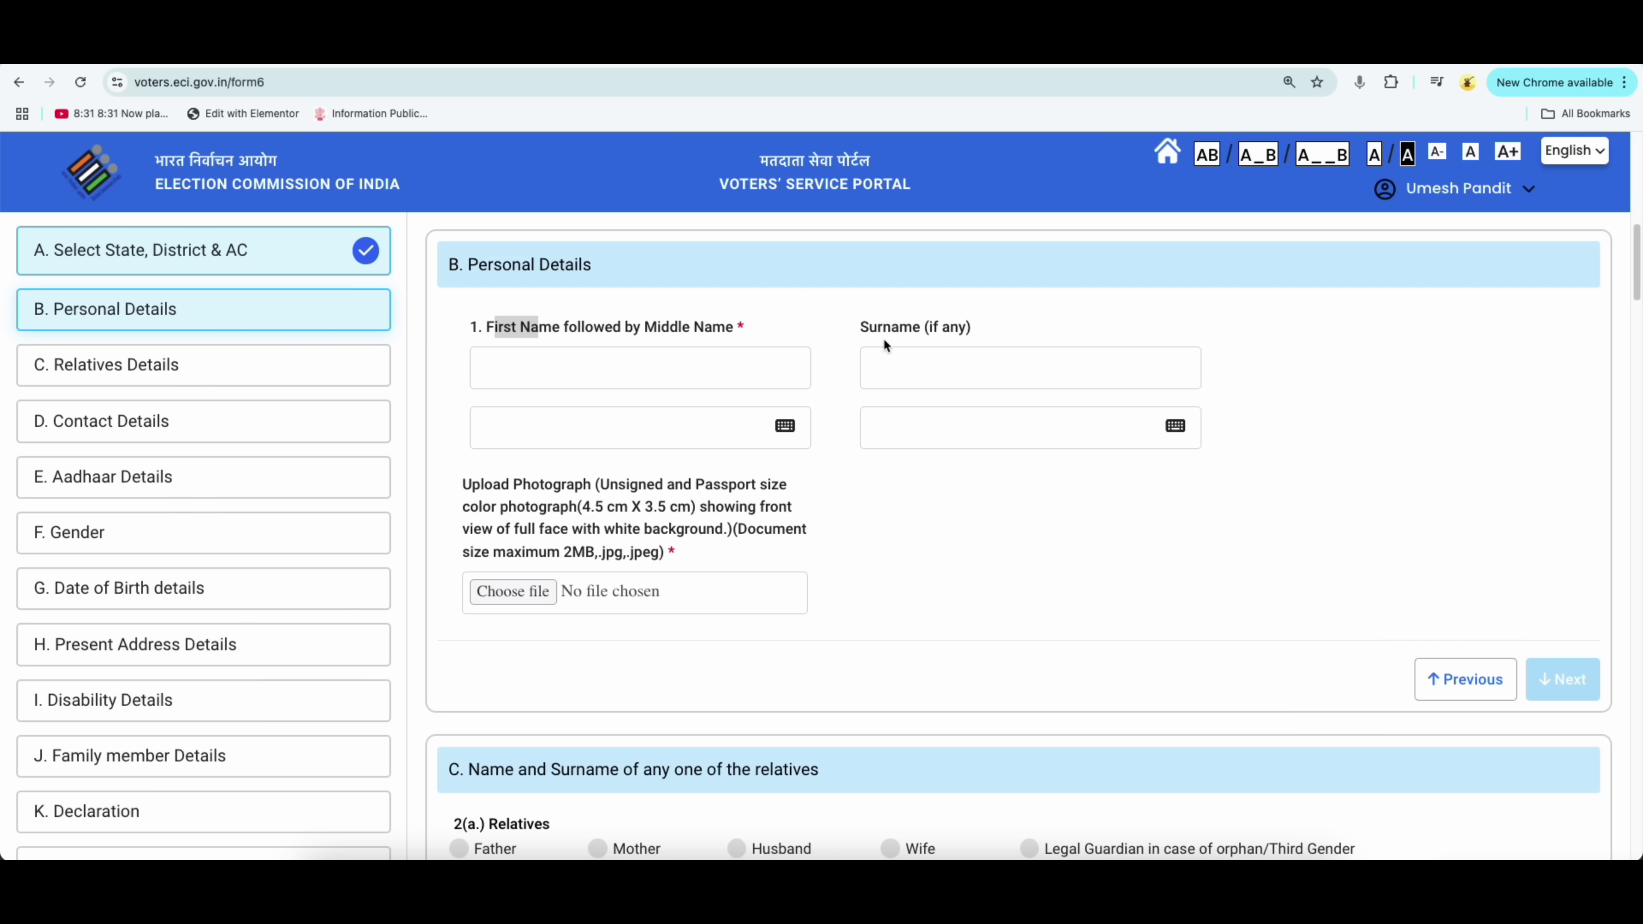
pyautogui.click(631, 380)
pyautogui.write('Demo')
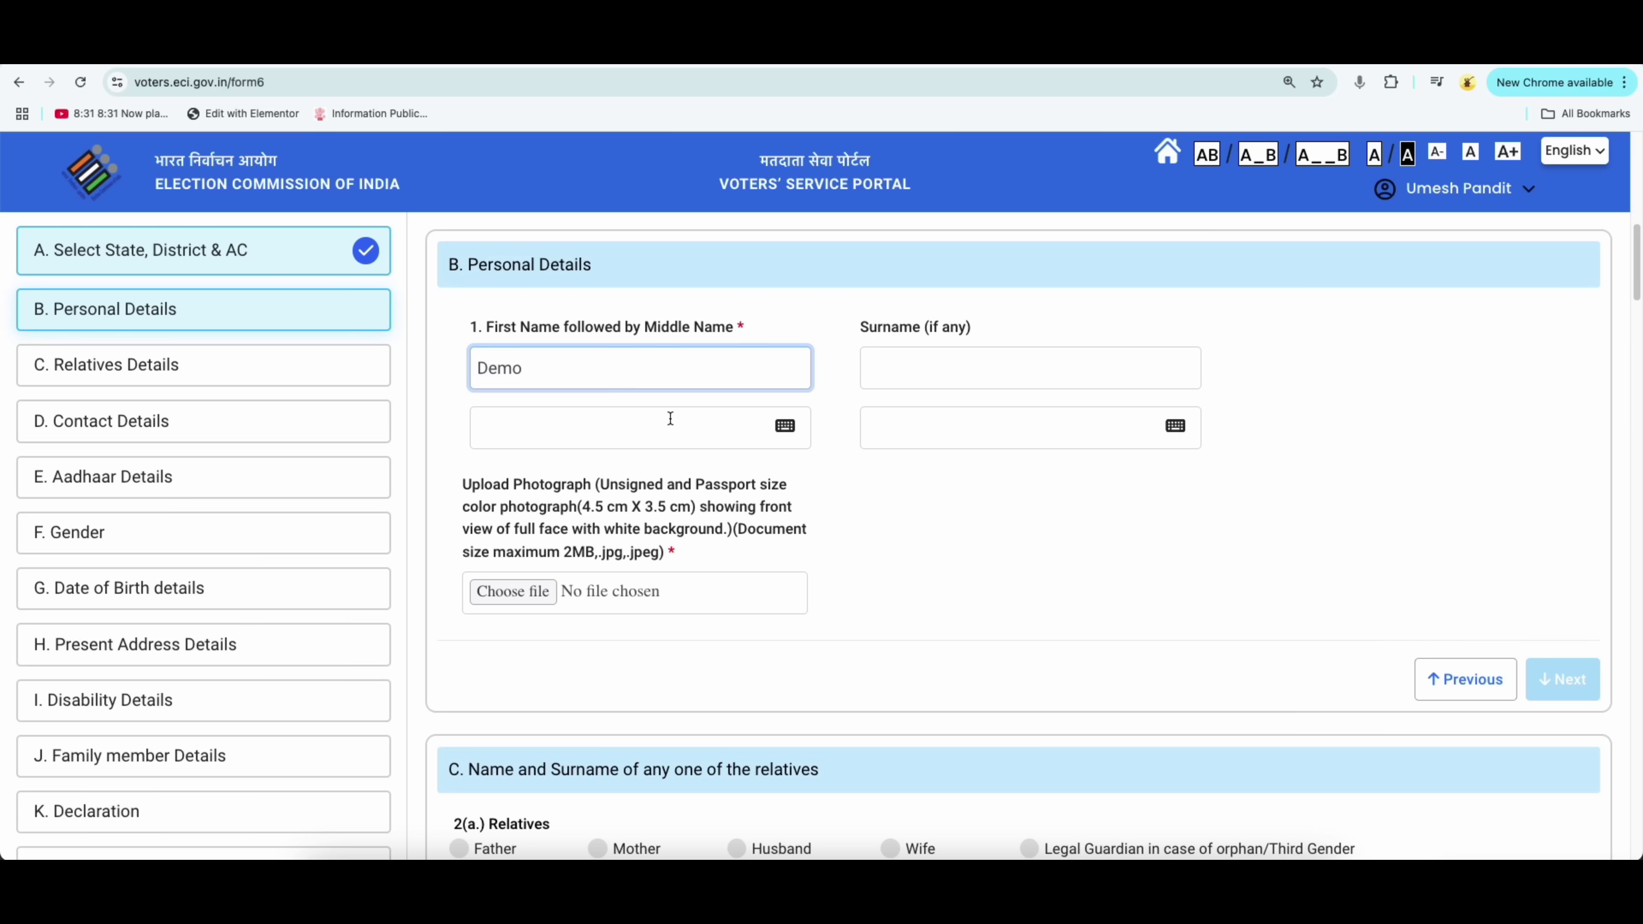
pyautogui.write(' Kumar')
pyautogui.press('BackSpace')
pyautogui.press('BackSpace')
pyautogui.press('BackSpace')
pyautogui.press('BackSpace')
pyautogui.press('BackSpace')
pyautogui.press('BackSpace')
# Enter the applicant's surname in English and have the Hindi first-name and surname fields filled by transliteration
pyautogui.click(860, 368)
pyautogui.hotkey('shift', 'Tab')
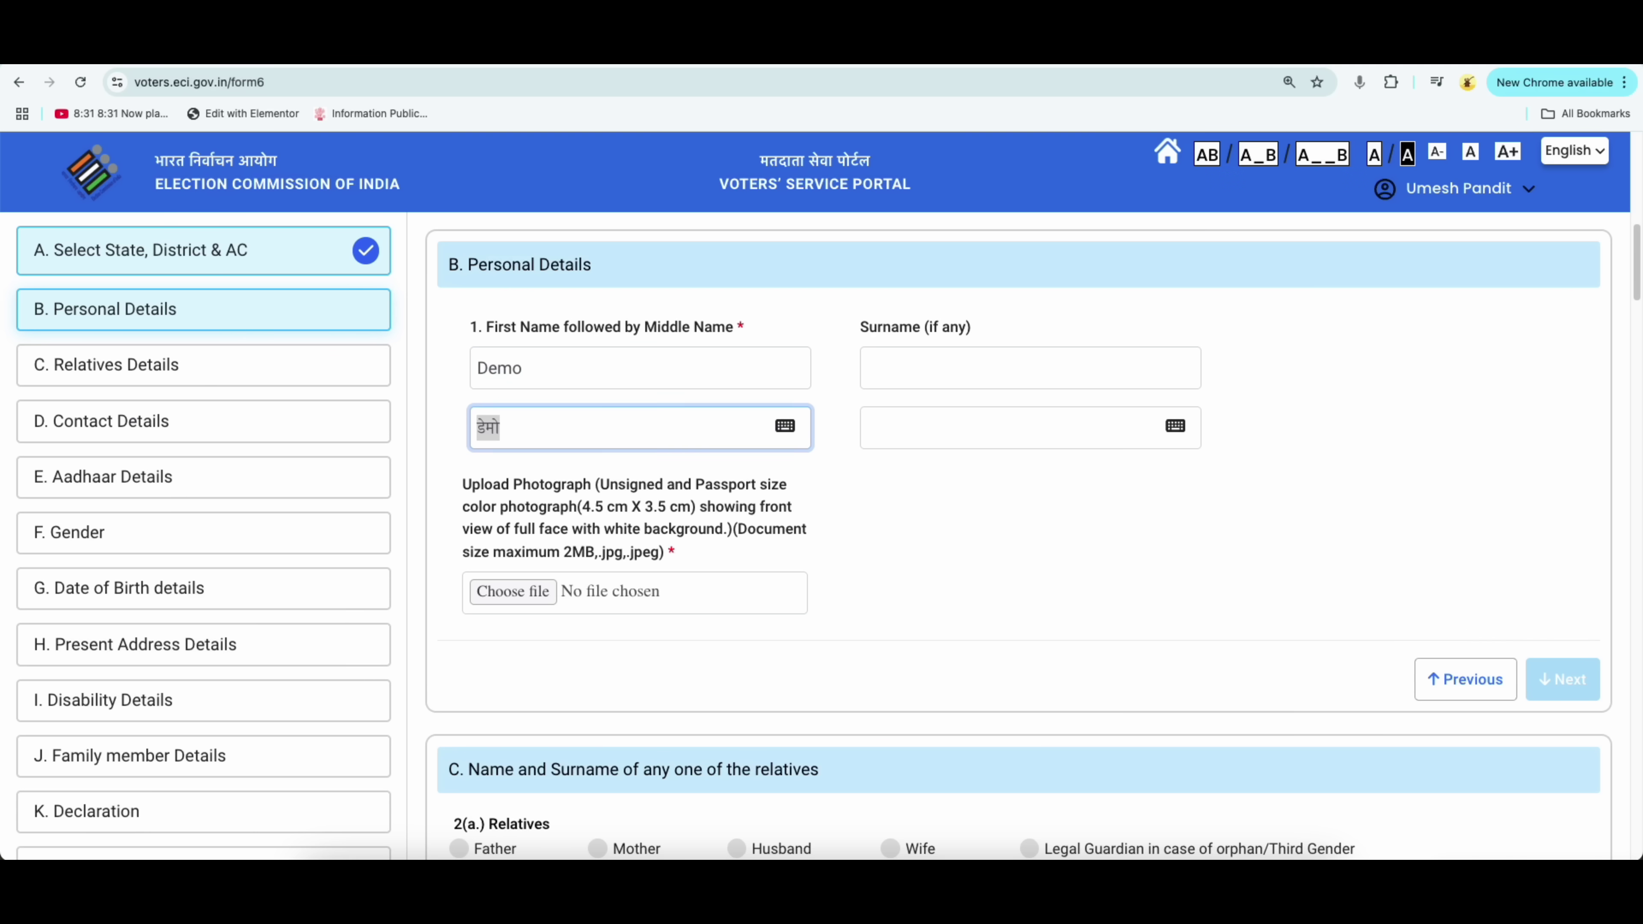
pyautogui.click(906, 375)
pyautogui.write('shrma')
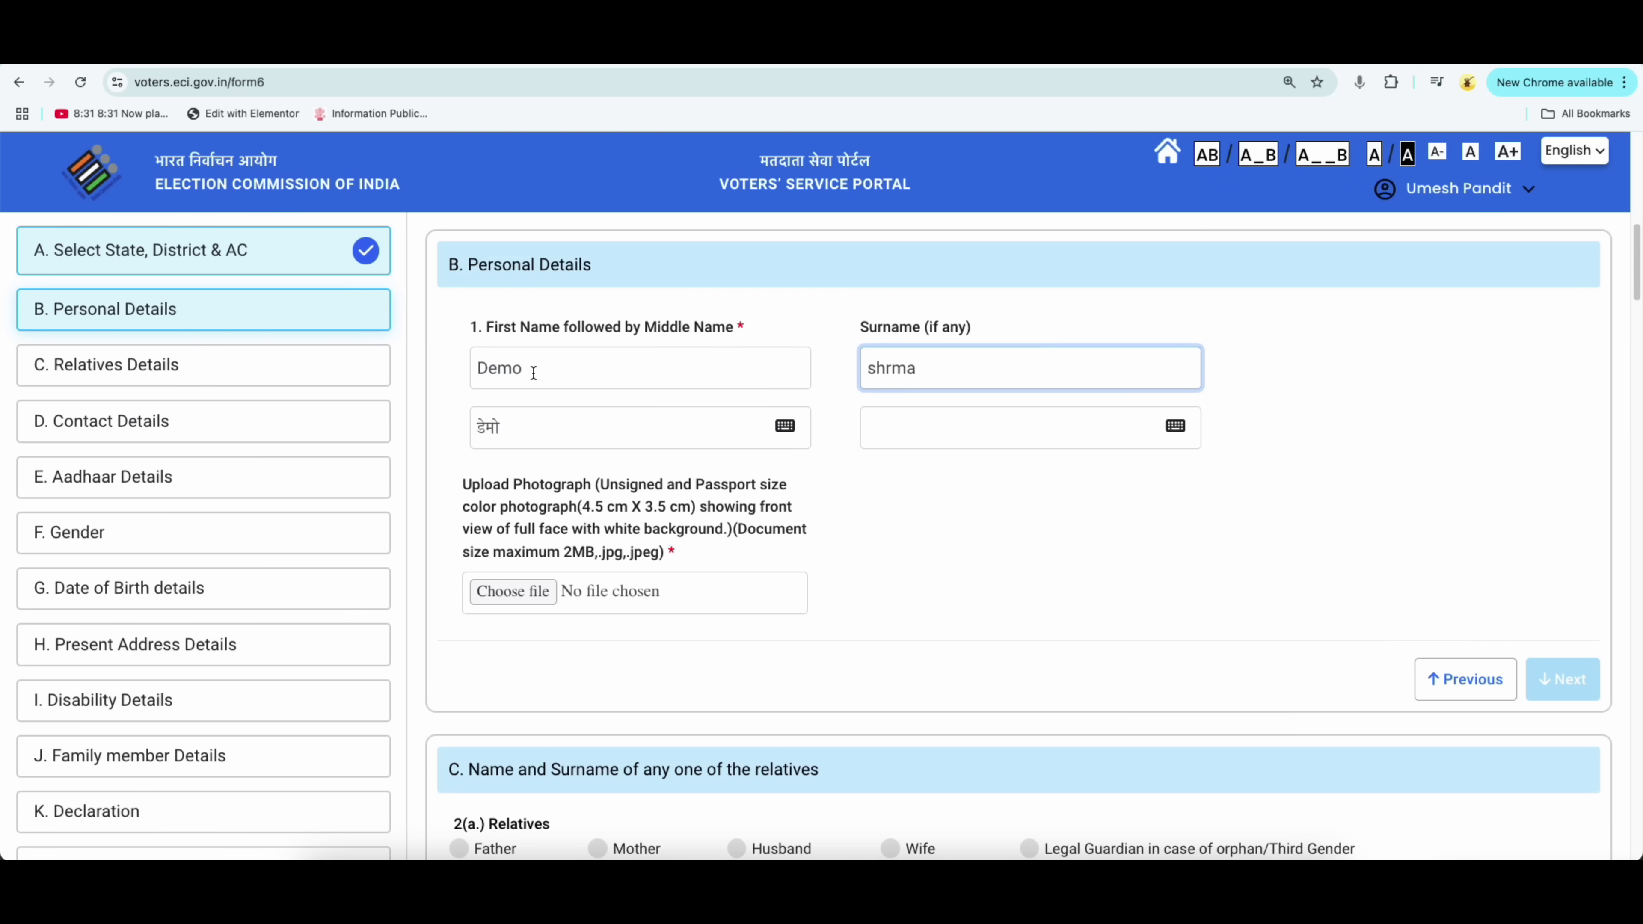
pyautogui.press('Tab')
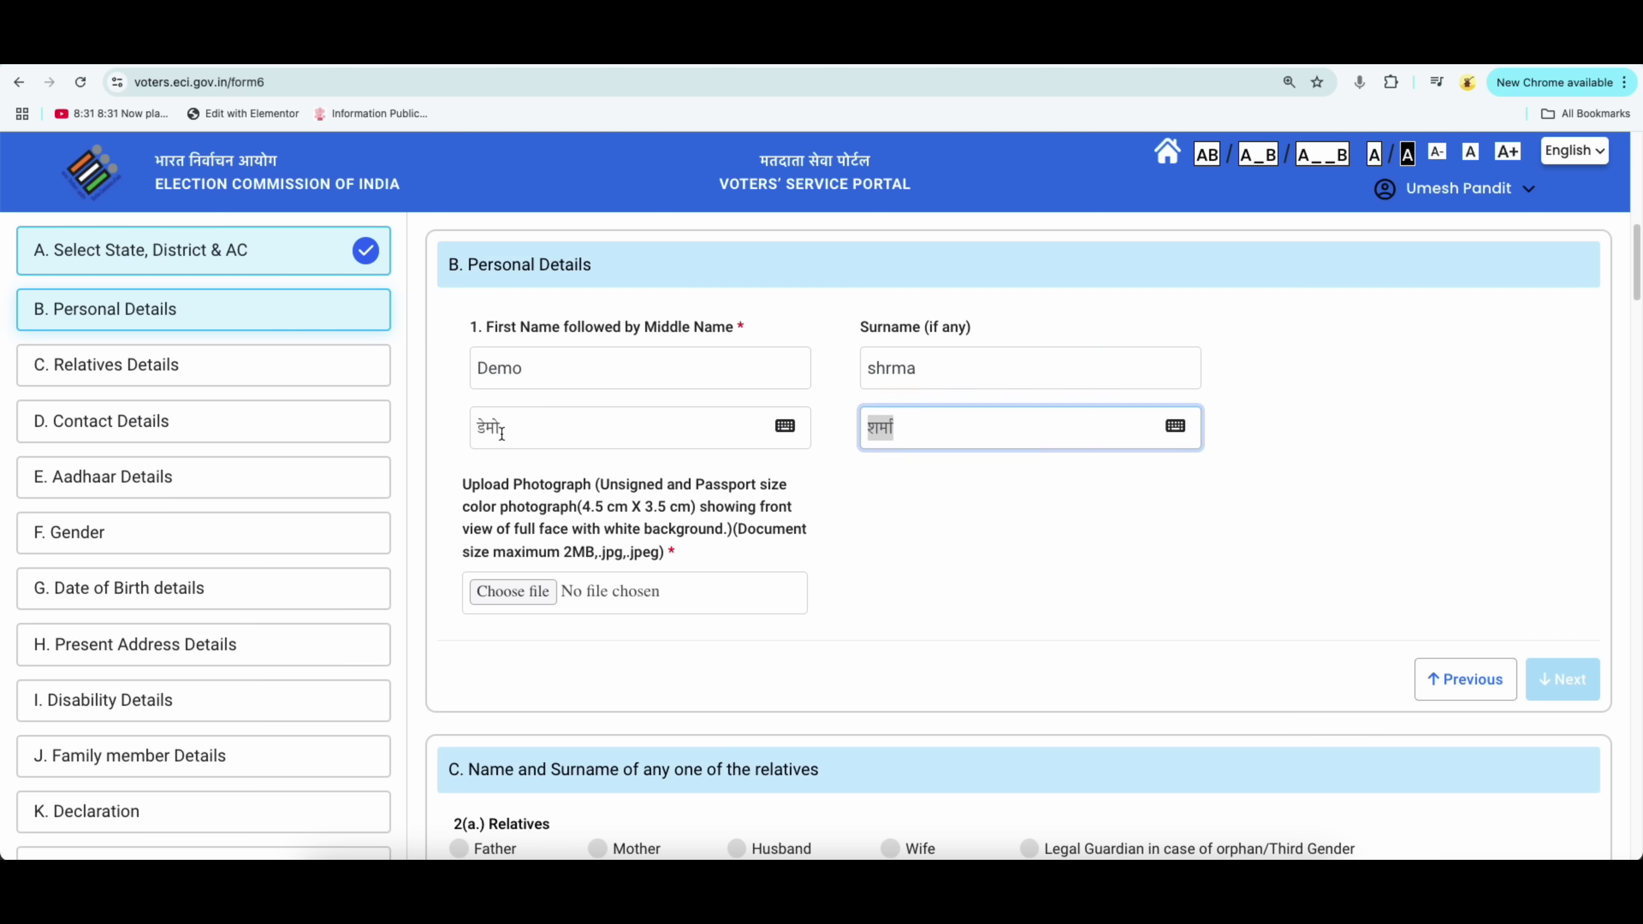
# Try replacing the applicant's Hindi first name using the on-screen Enhanced Inscript Keyboard
pyautogui.click(786, 427)
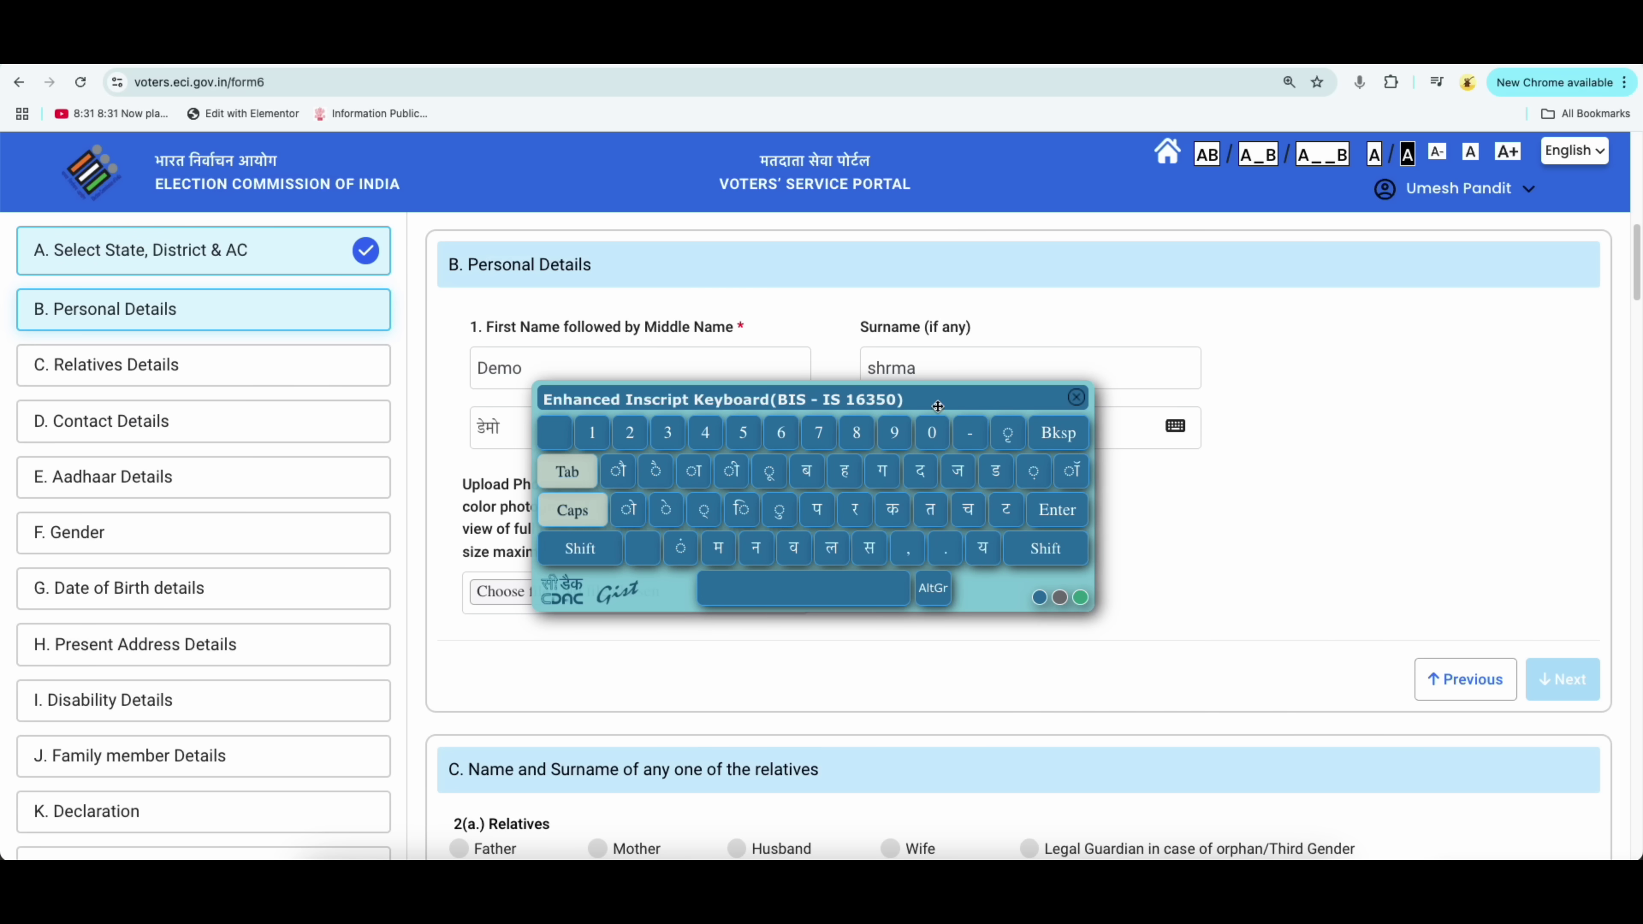
pyautogui.moveTo(938, 407); pyautogui.dragTo(972, 418)
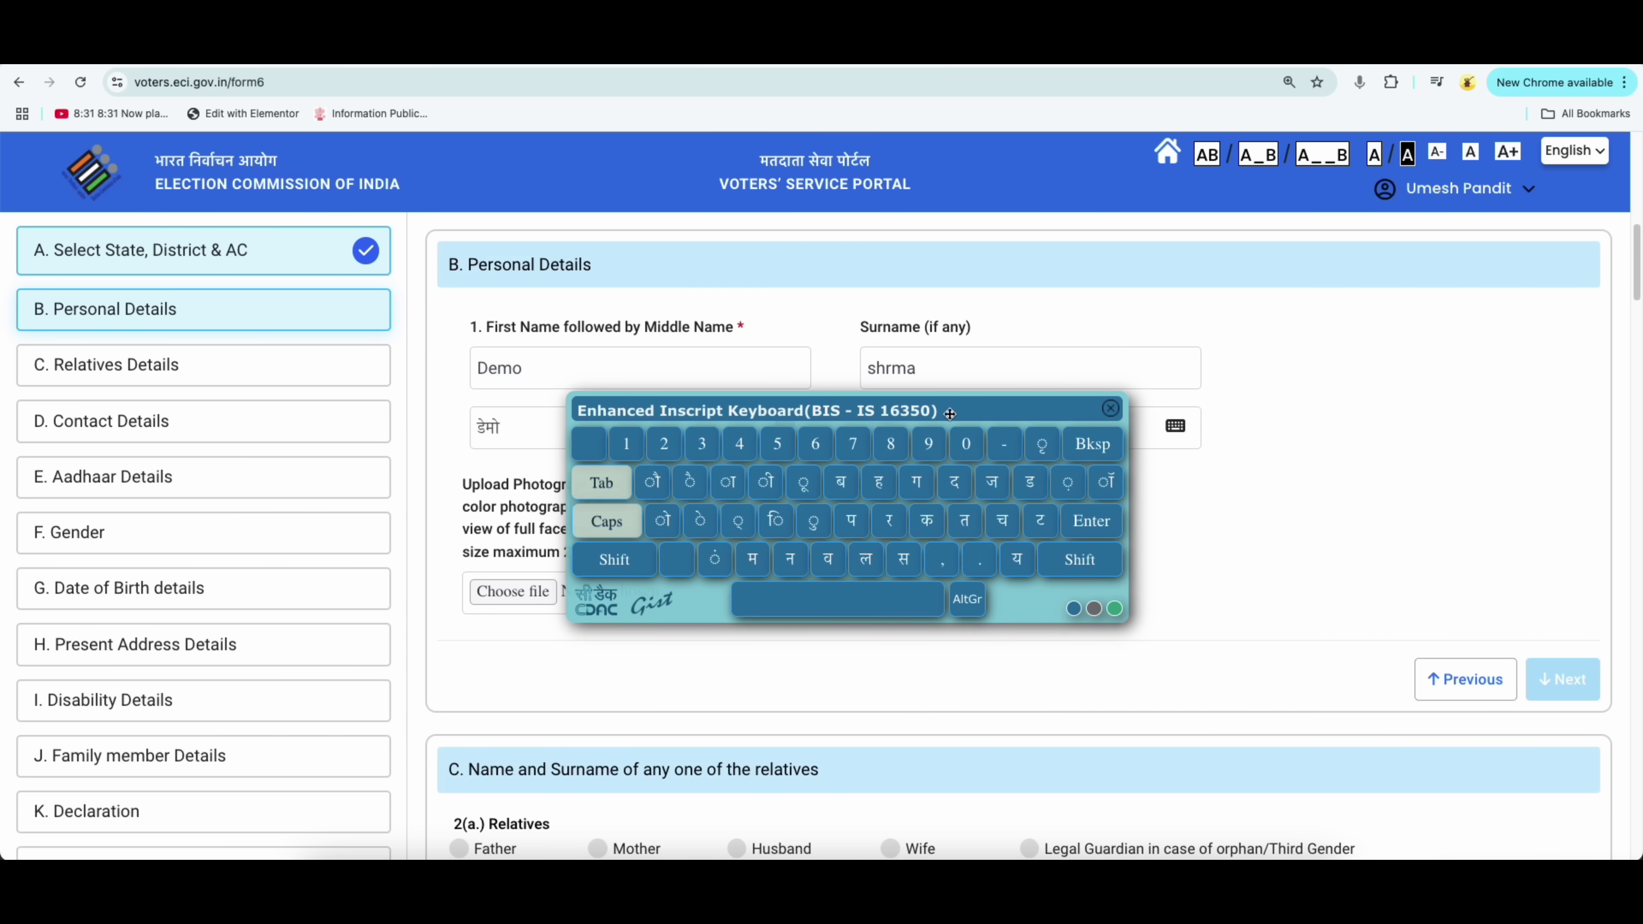
pyautogui.click(533, 432)
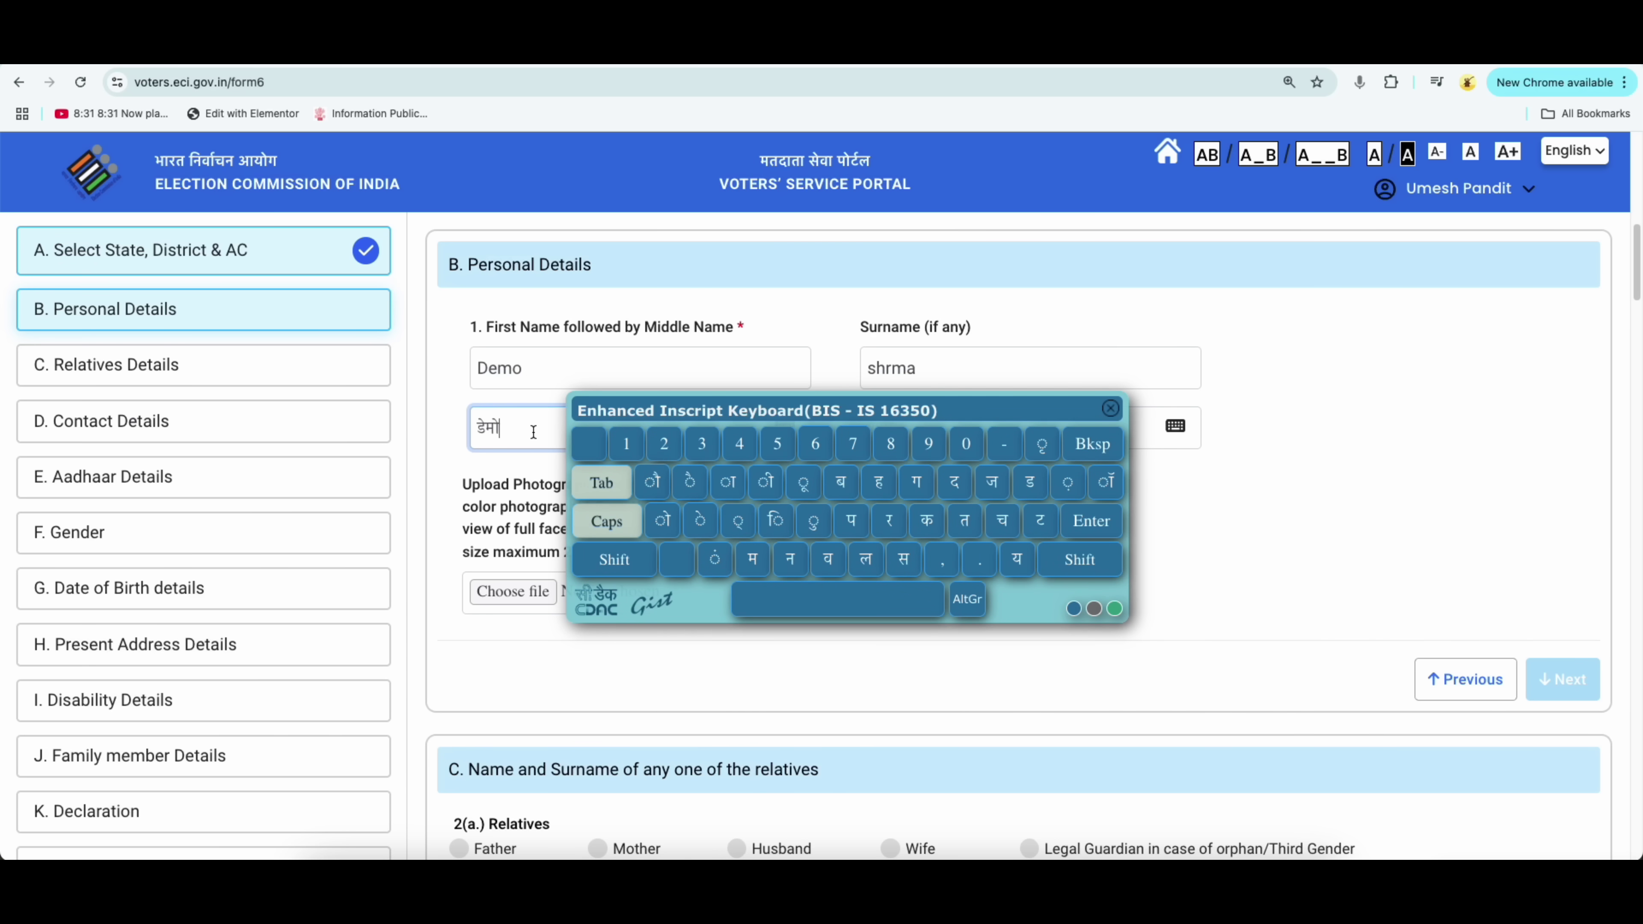
pyautogui.click(1091, 444)
pyautogui.click(1091, 444)
pyautogui.click(1092, 444)
pyautogui.click(1091, 443)
pyautogui.click(852, 521)
pyautogui.click(889, 521)
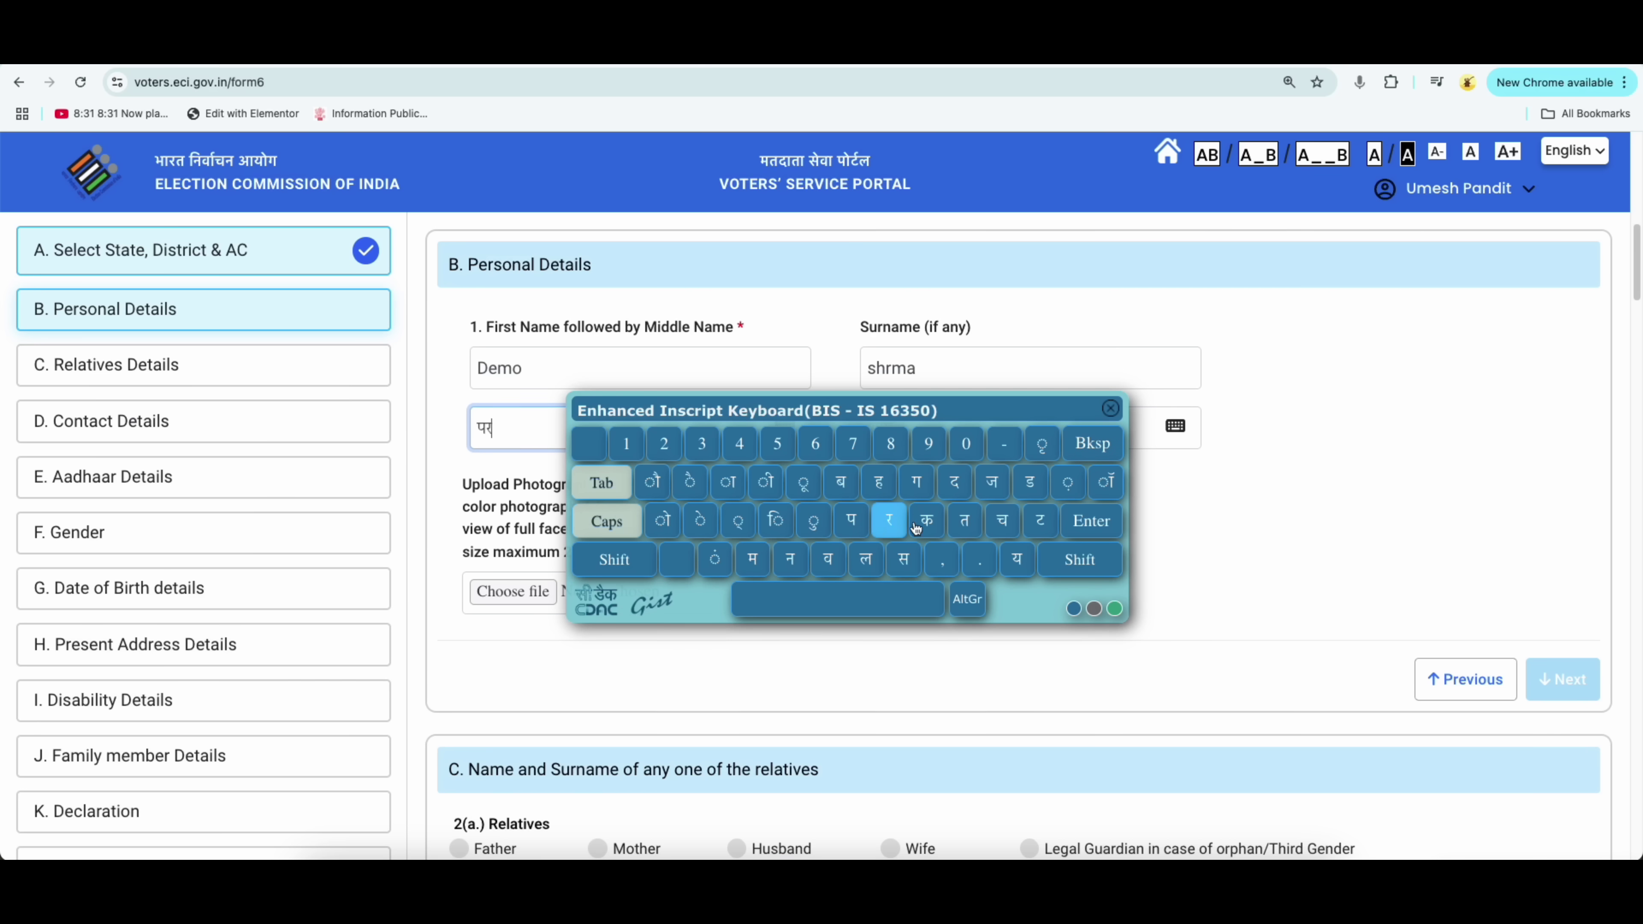
pyautogui.click(925, 523)
pyautogui.click(964, 521)
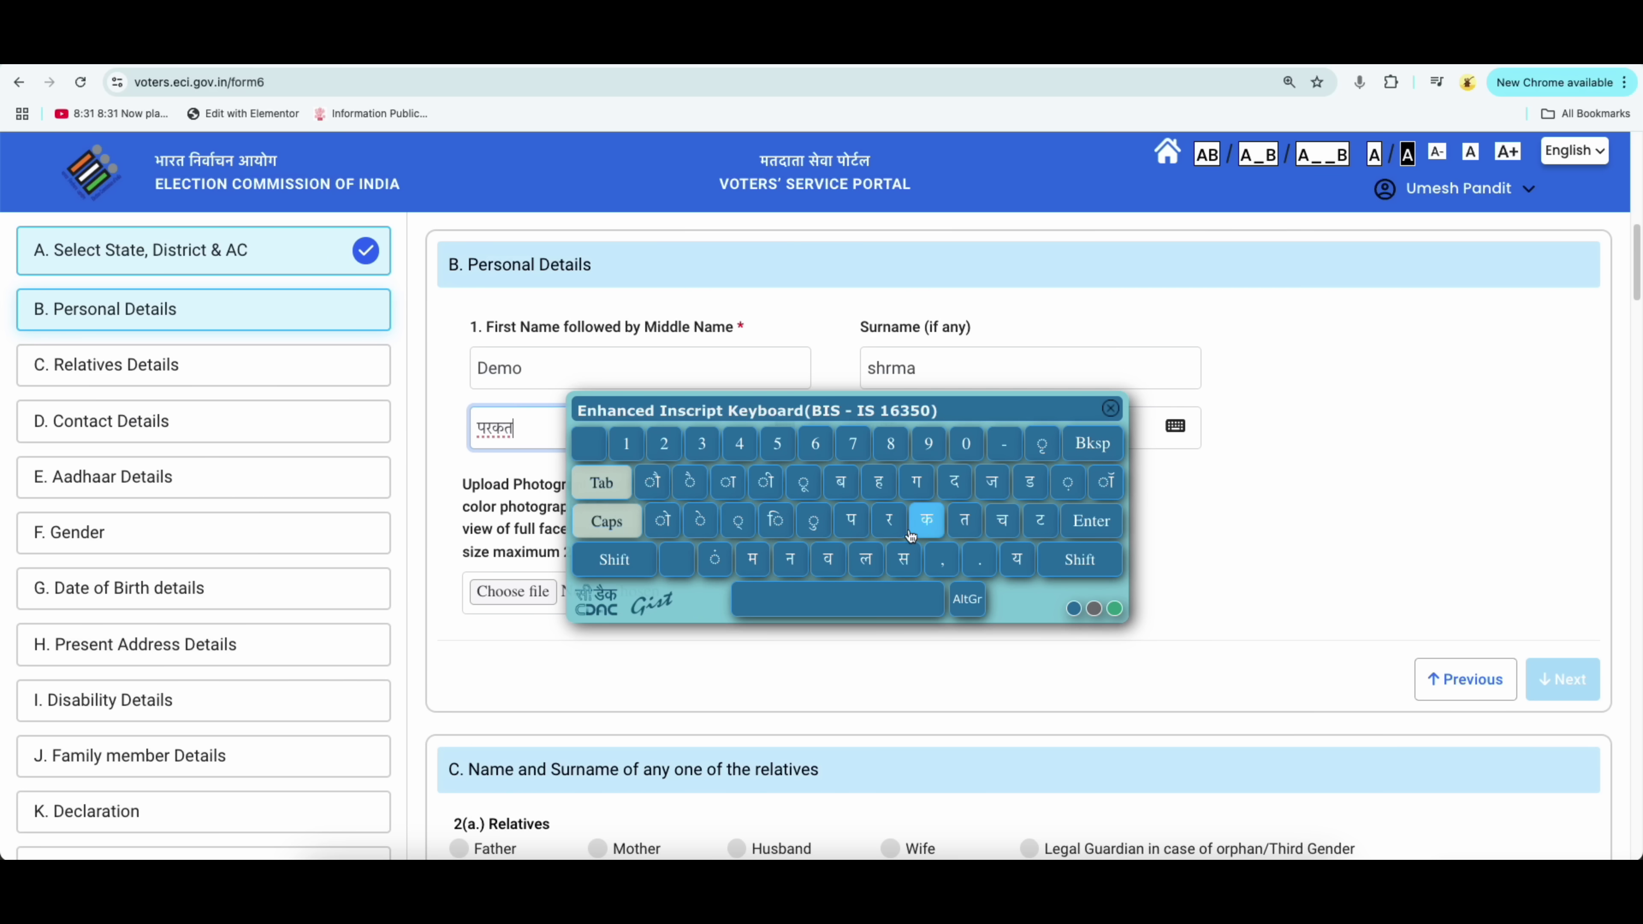
pyautogui.click(1110, 408)
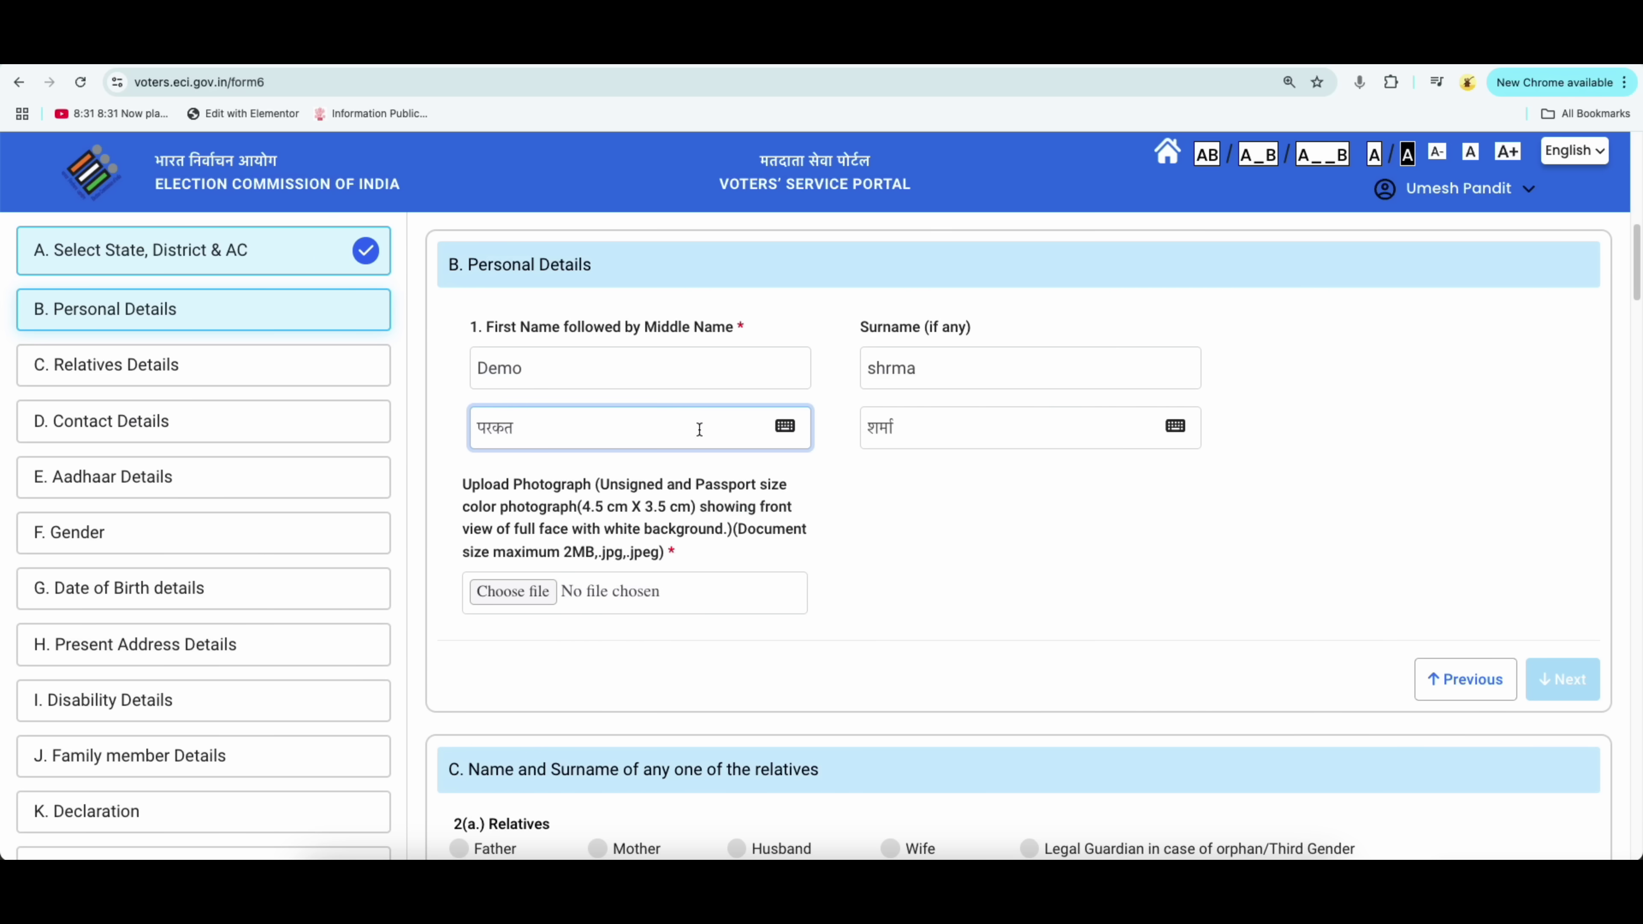
# Clear the Hindi first name and regenerate it from the English first name
pyautogui.moveTo(554, 430); pyautogui.dragTo(461, 433)
pyautogui.press('BackSpace')
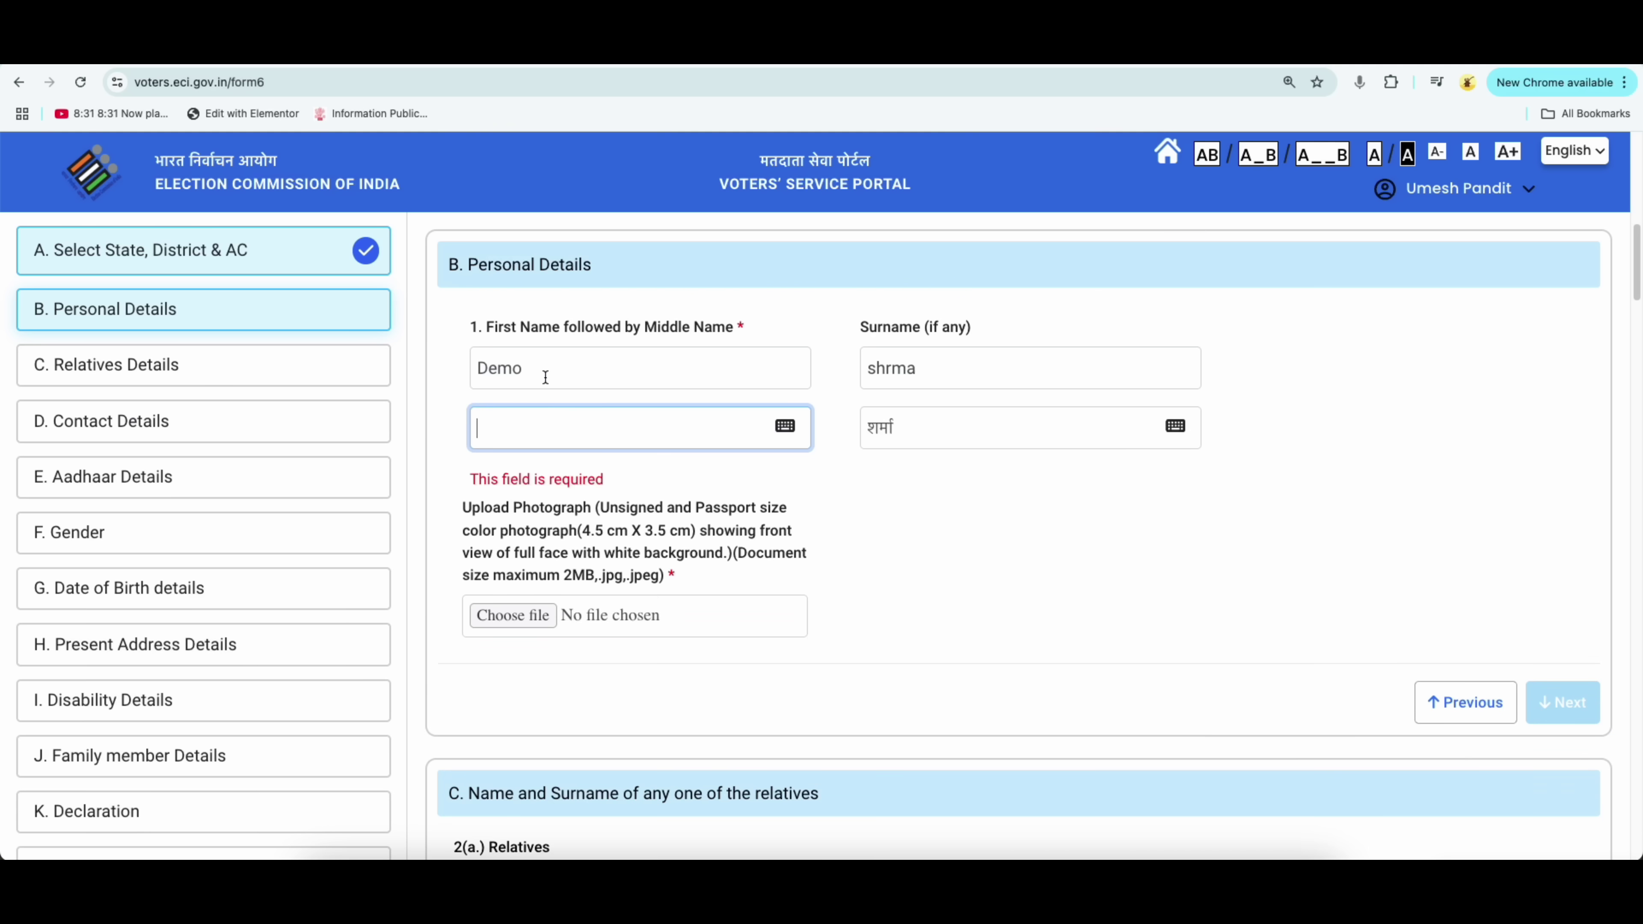
pyautogui.click(546, 377)
pyautogui.click(553, 430)
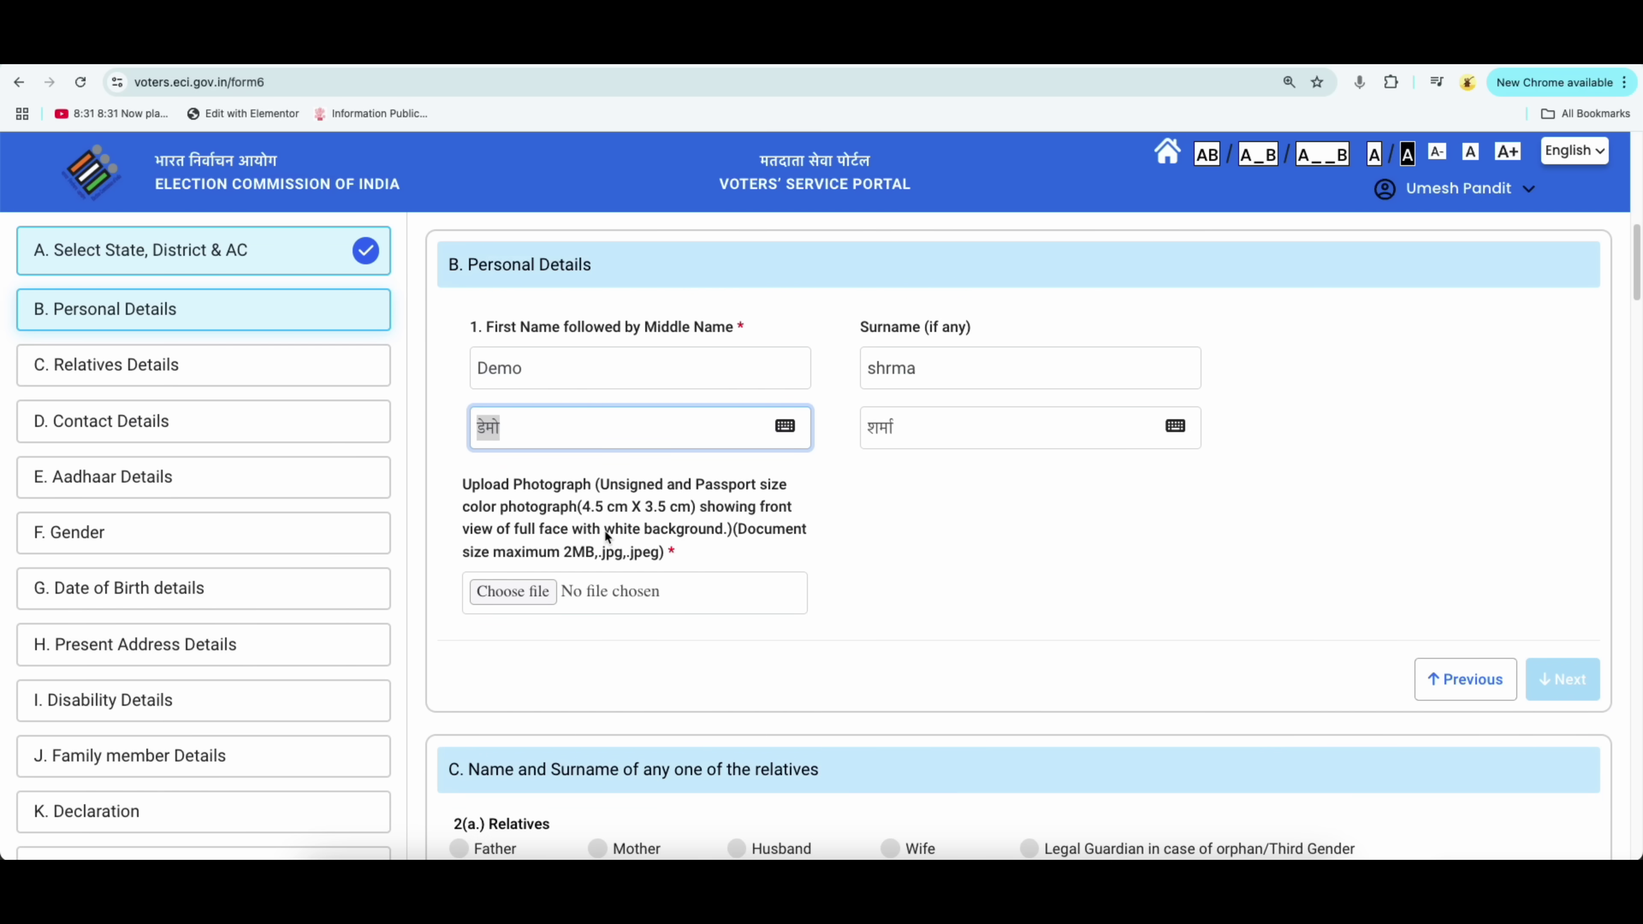
# Upload the applicant's passport-size photograph, adjust its zoom in the crop dialog, save it and proceed to Relatives Details
pyautogui.moveTo(606, 532); pyautogui.dragTo(722, 534)
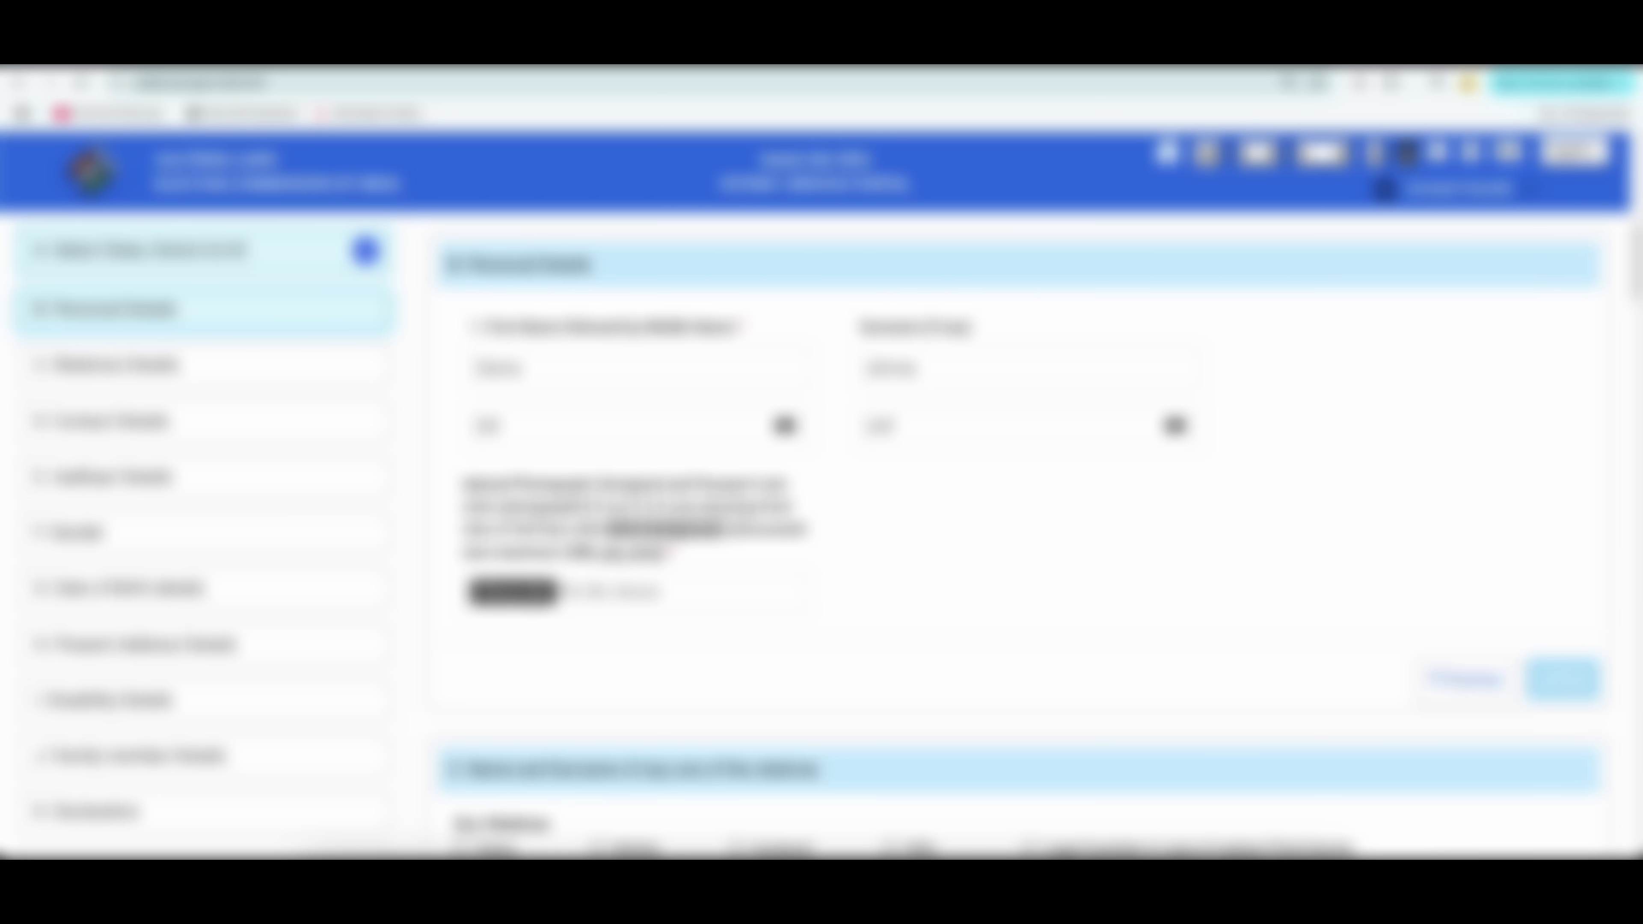
pyautogui.click(511, 591)
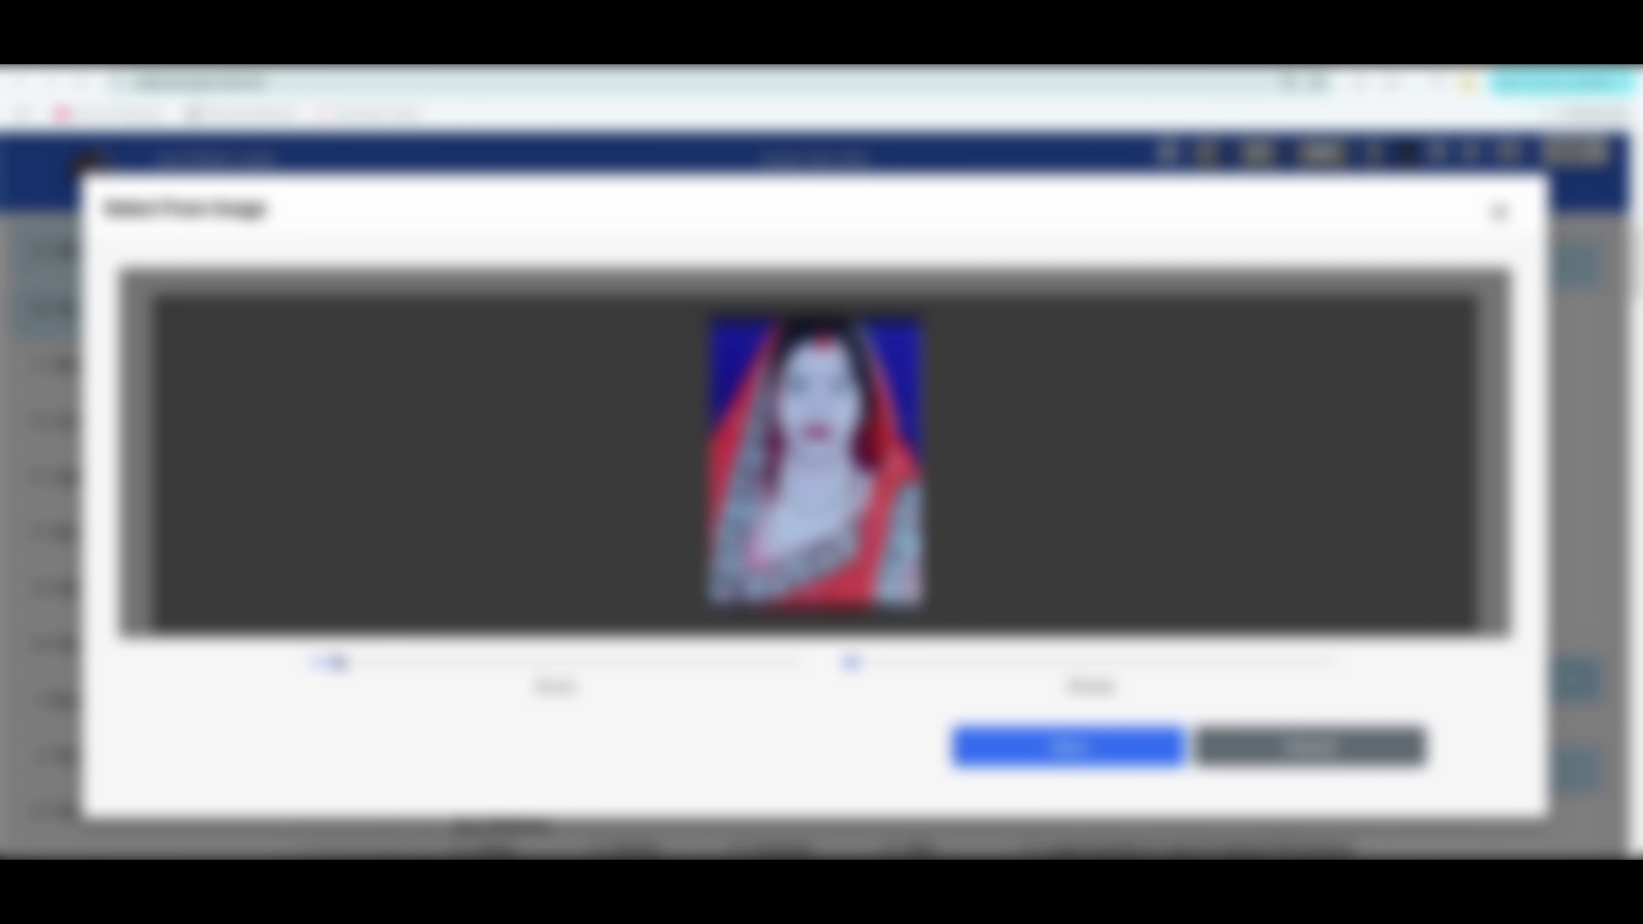
pyautogui.moveTo(334, 662)
pyautogui.mouseDown()
pyautogui.moveTo(396, 663)
pyautogui.moveTo(245, 663)
pyautogui.moveTo(334, 663)
pyautogui.mouseUp()
pyautogui.click(319, 665)
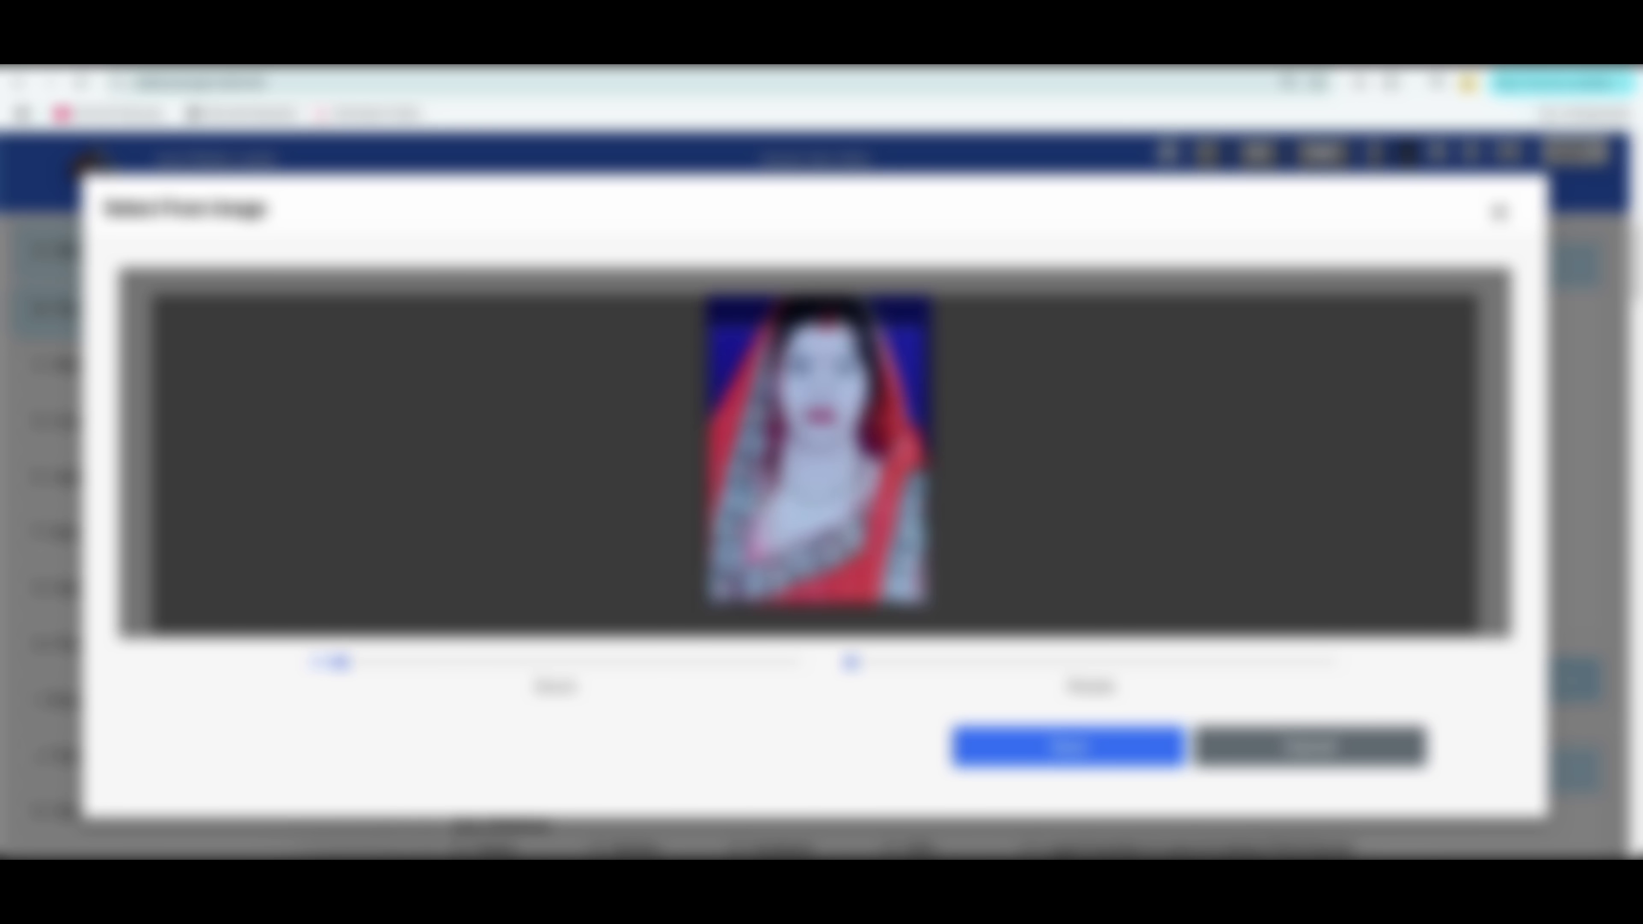
pyautogui.click(1098, 746)
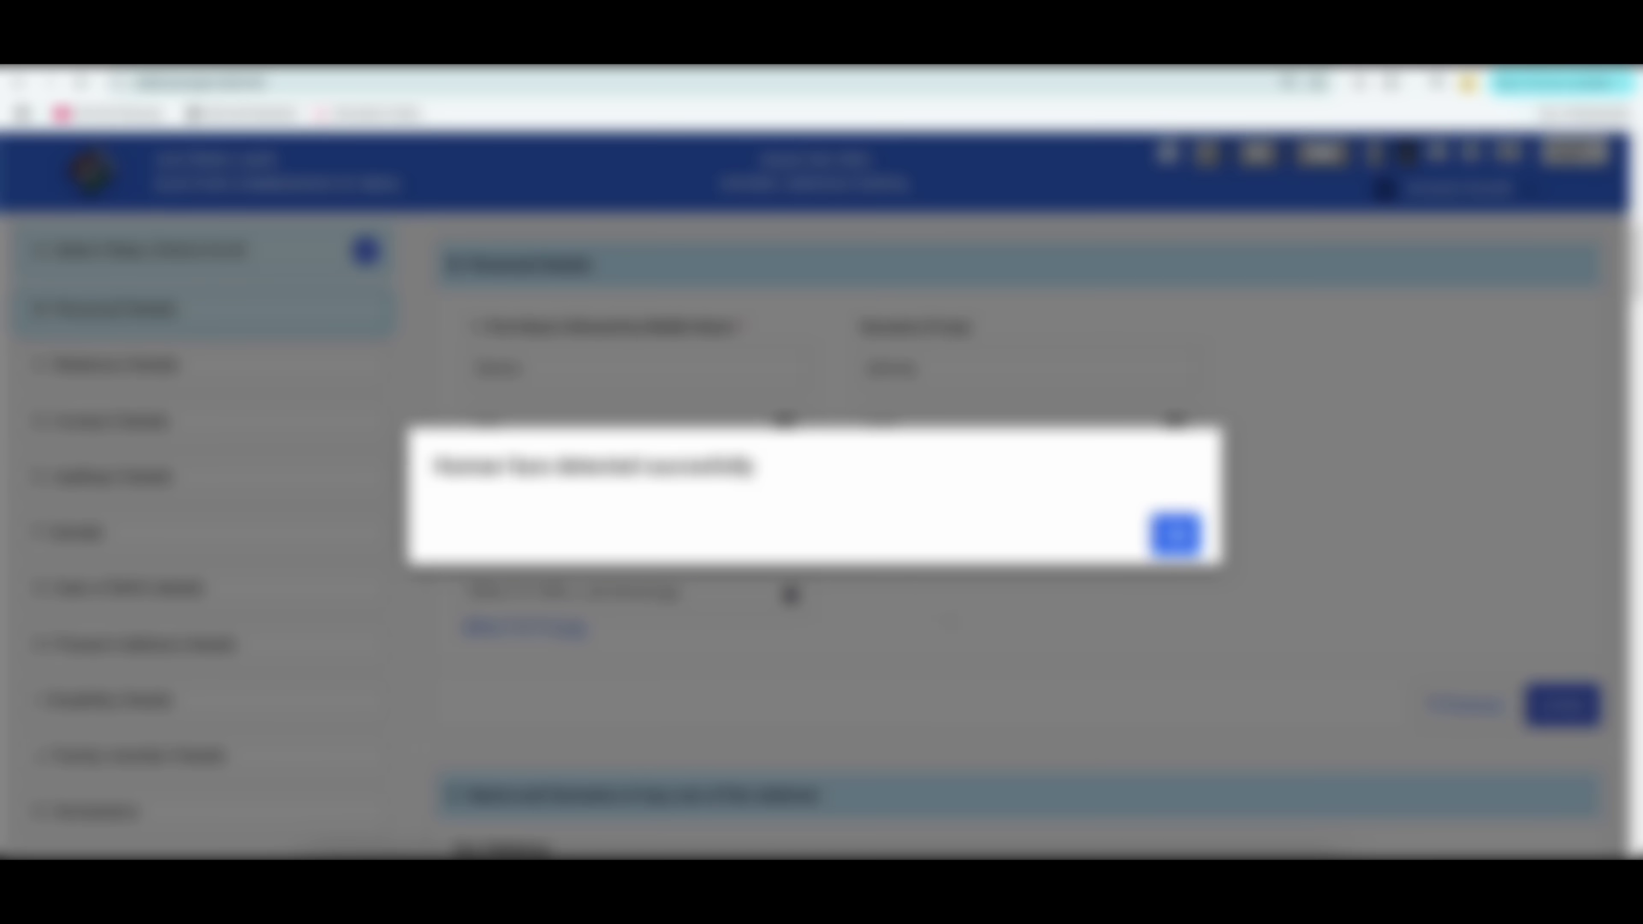
pyautogui.click(1174, 534)
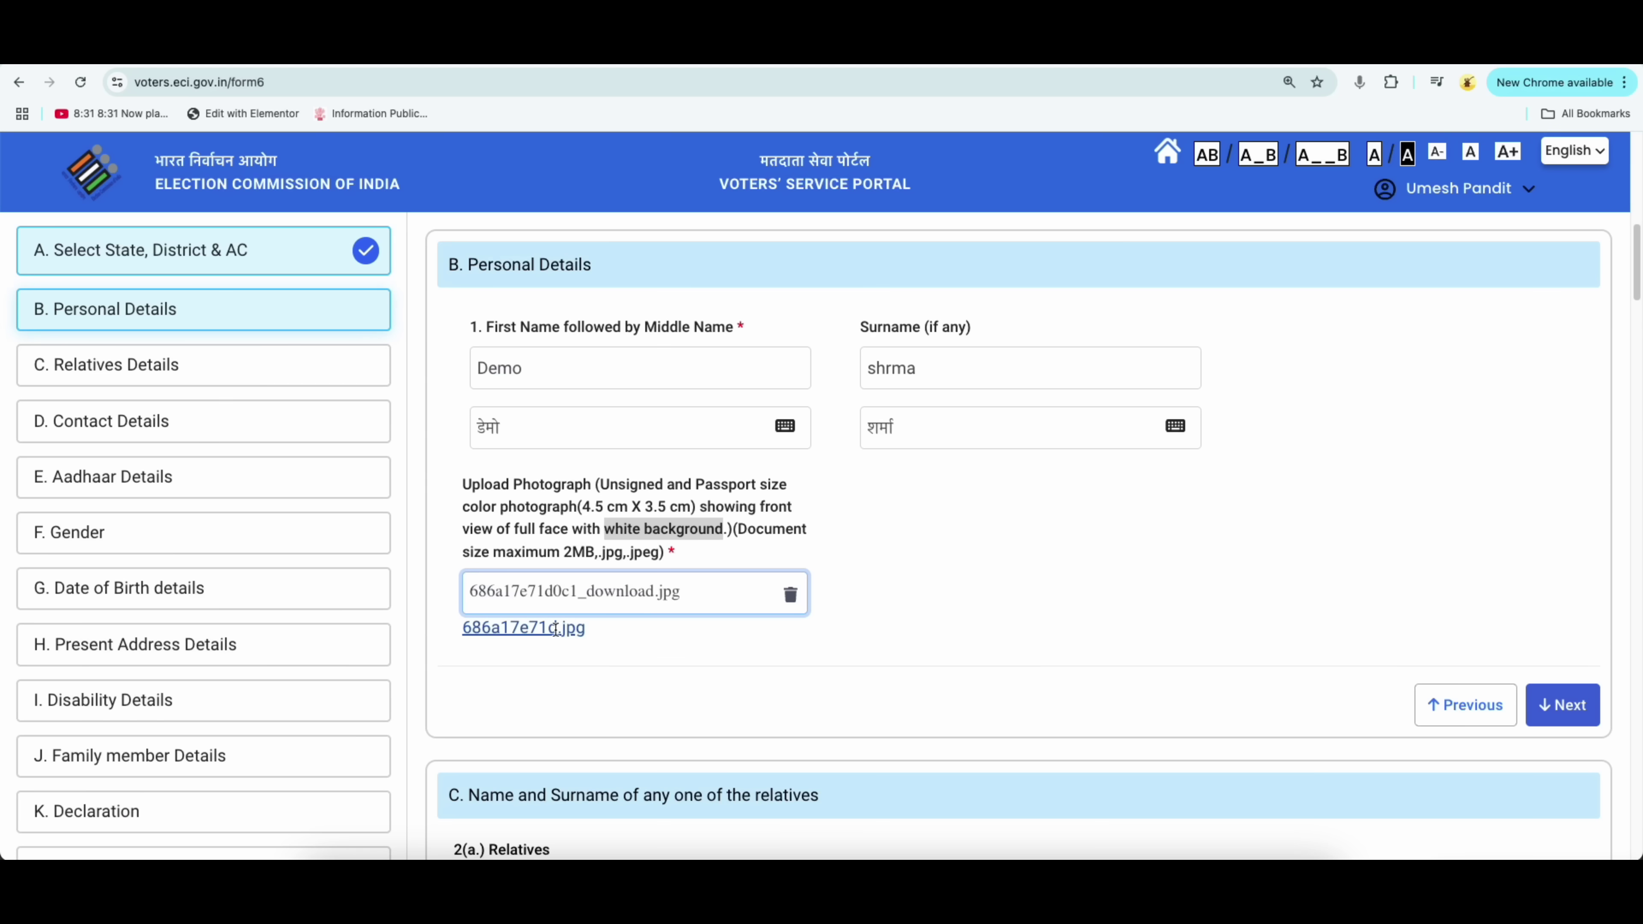
pyautogui.click(1558, 706)
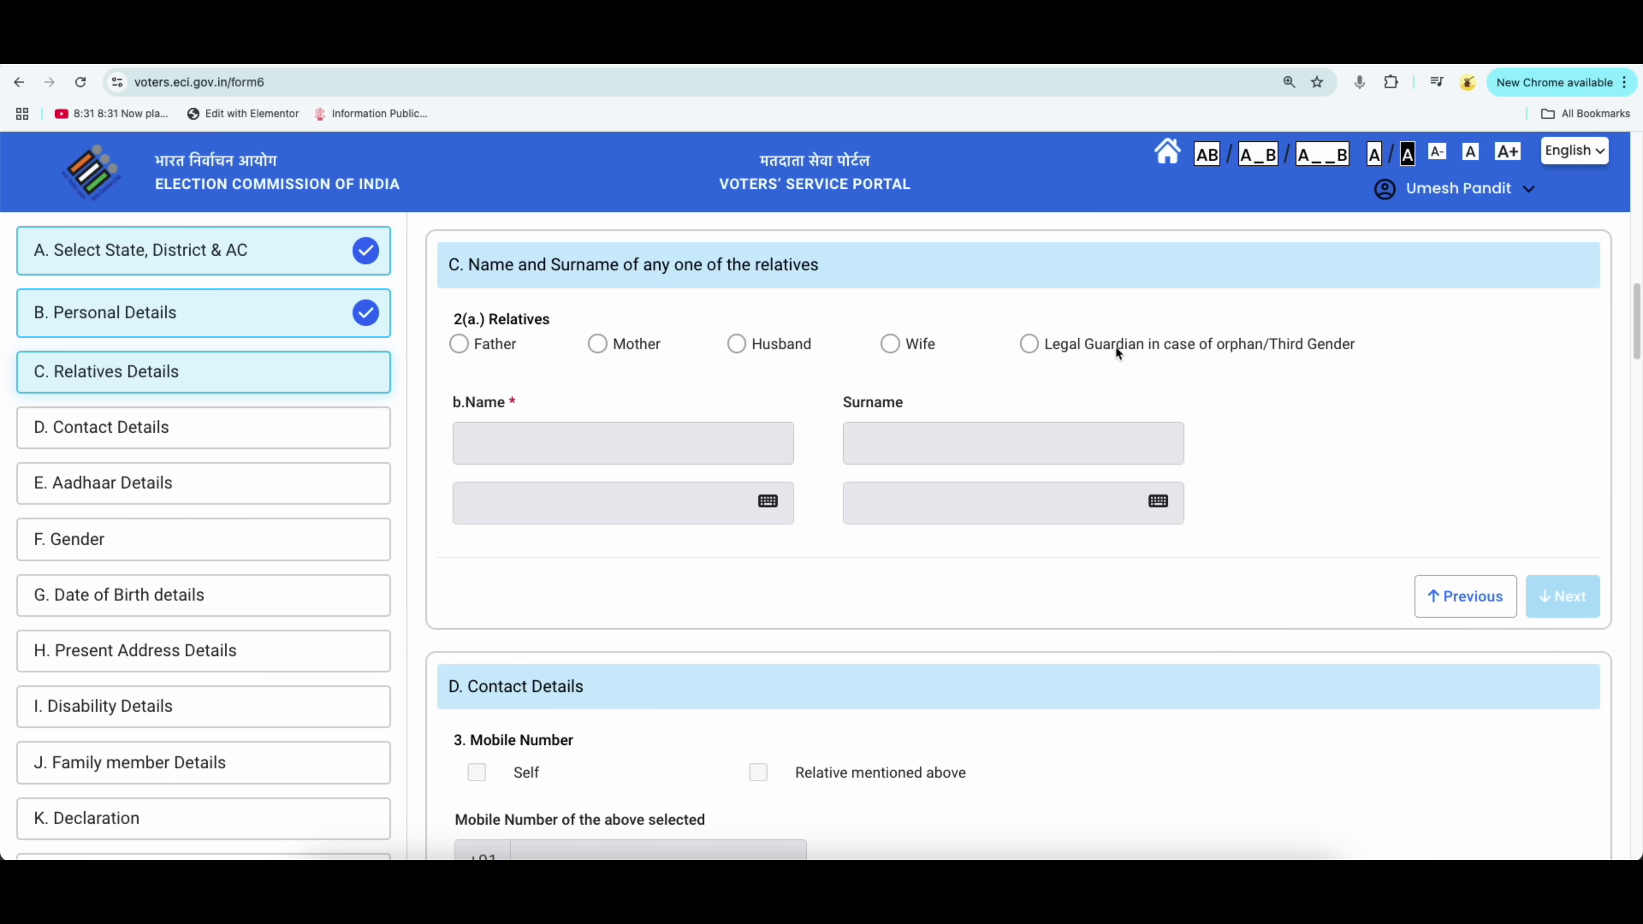
# Choose Father as the relative, provide the relative's name details and proceed to Contact Details
pyautogui.click(460, 345)
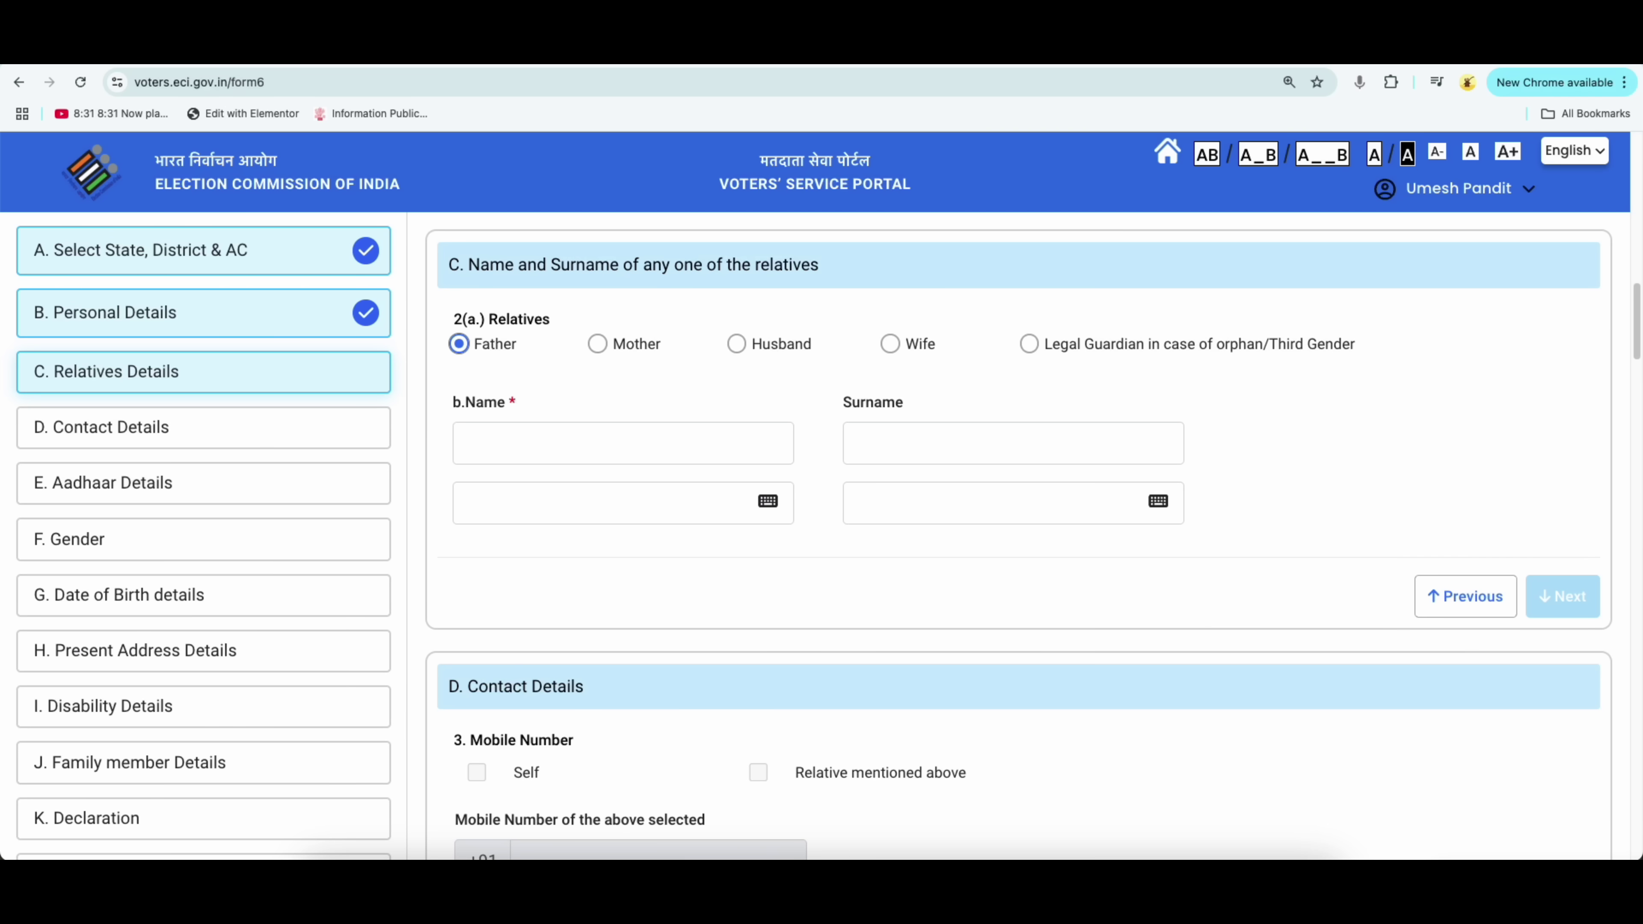
pyautogui.click(1564, 596)
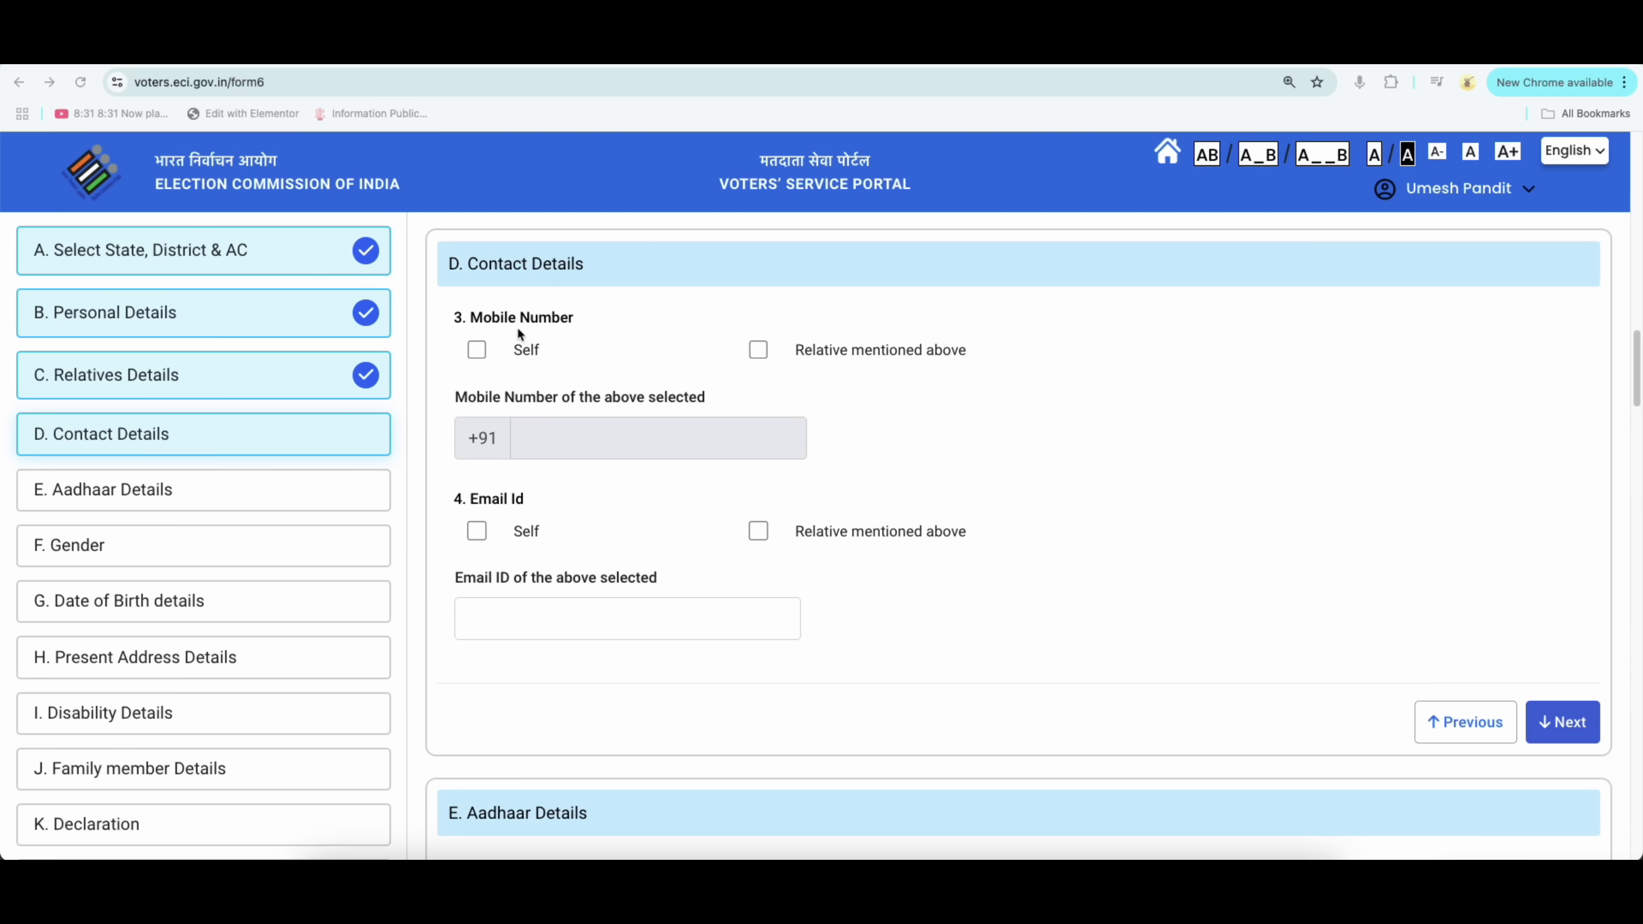
# Mark both the mobile number and the email ID as Self in Contact Details and proceed to Aadhaar Details
pyautogui.click(476, 349)
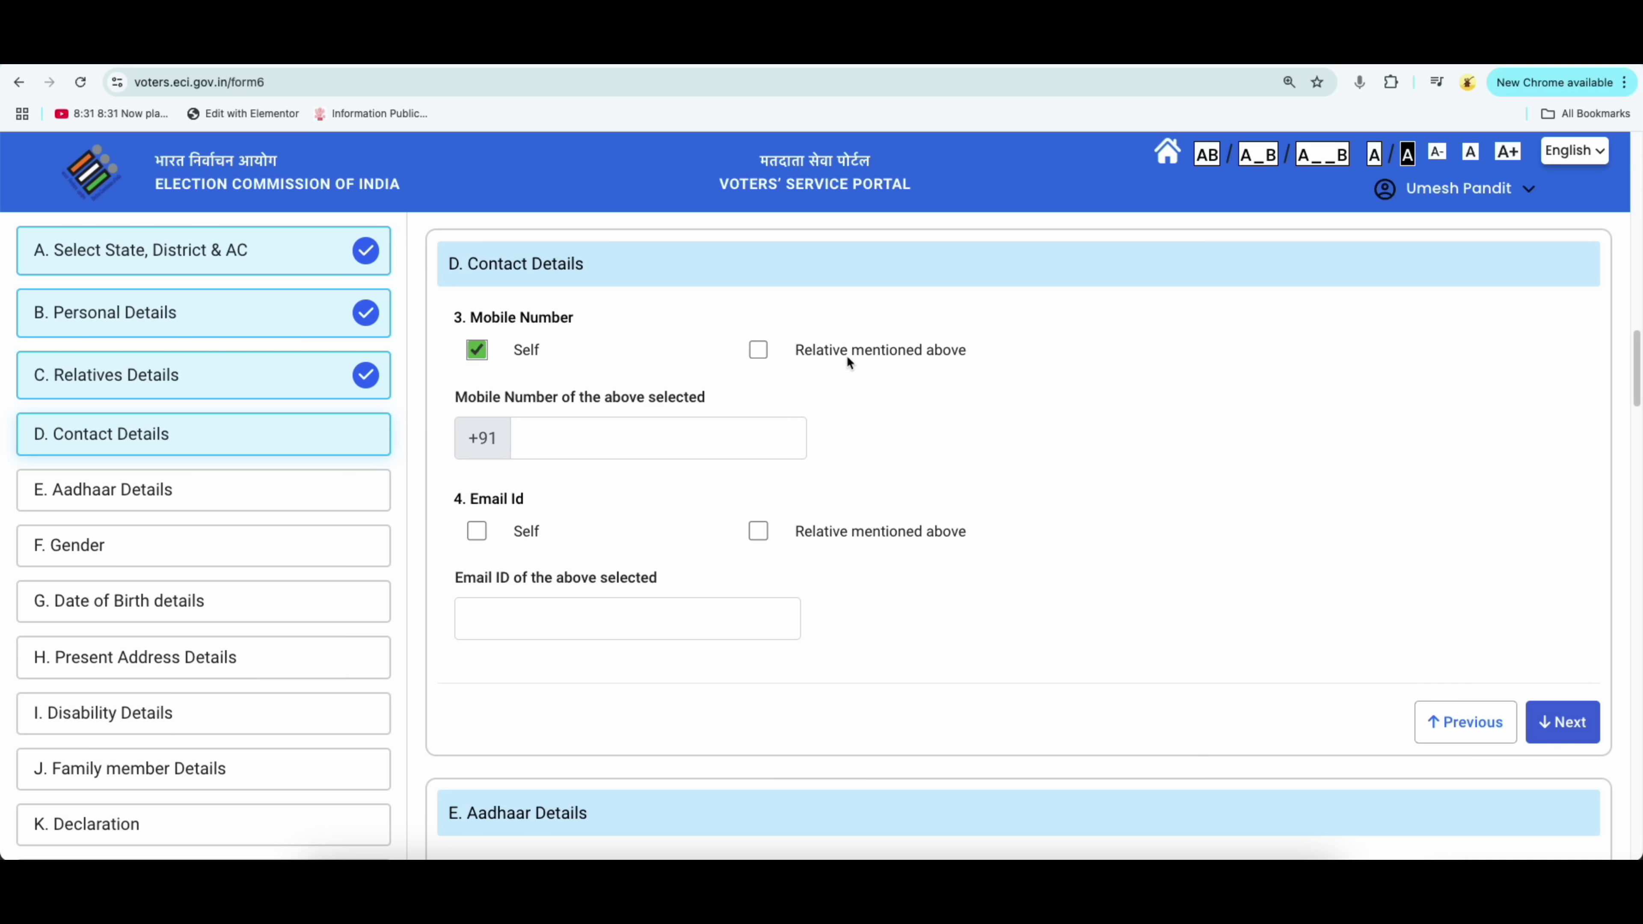
pyautogui.click(757, 354)
pyautogui.click(479, 353)
pyautogui.click(478, 534)
pyautogui.click(761, 535)
pyautogui.click(479, 532)
pyautogui.click(1552, 731)
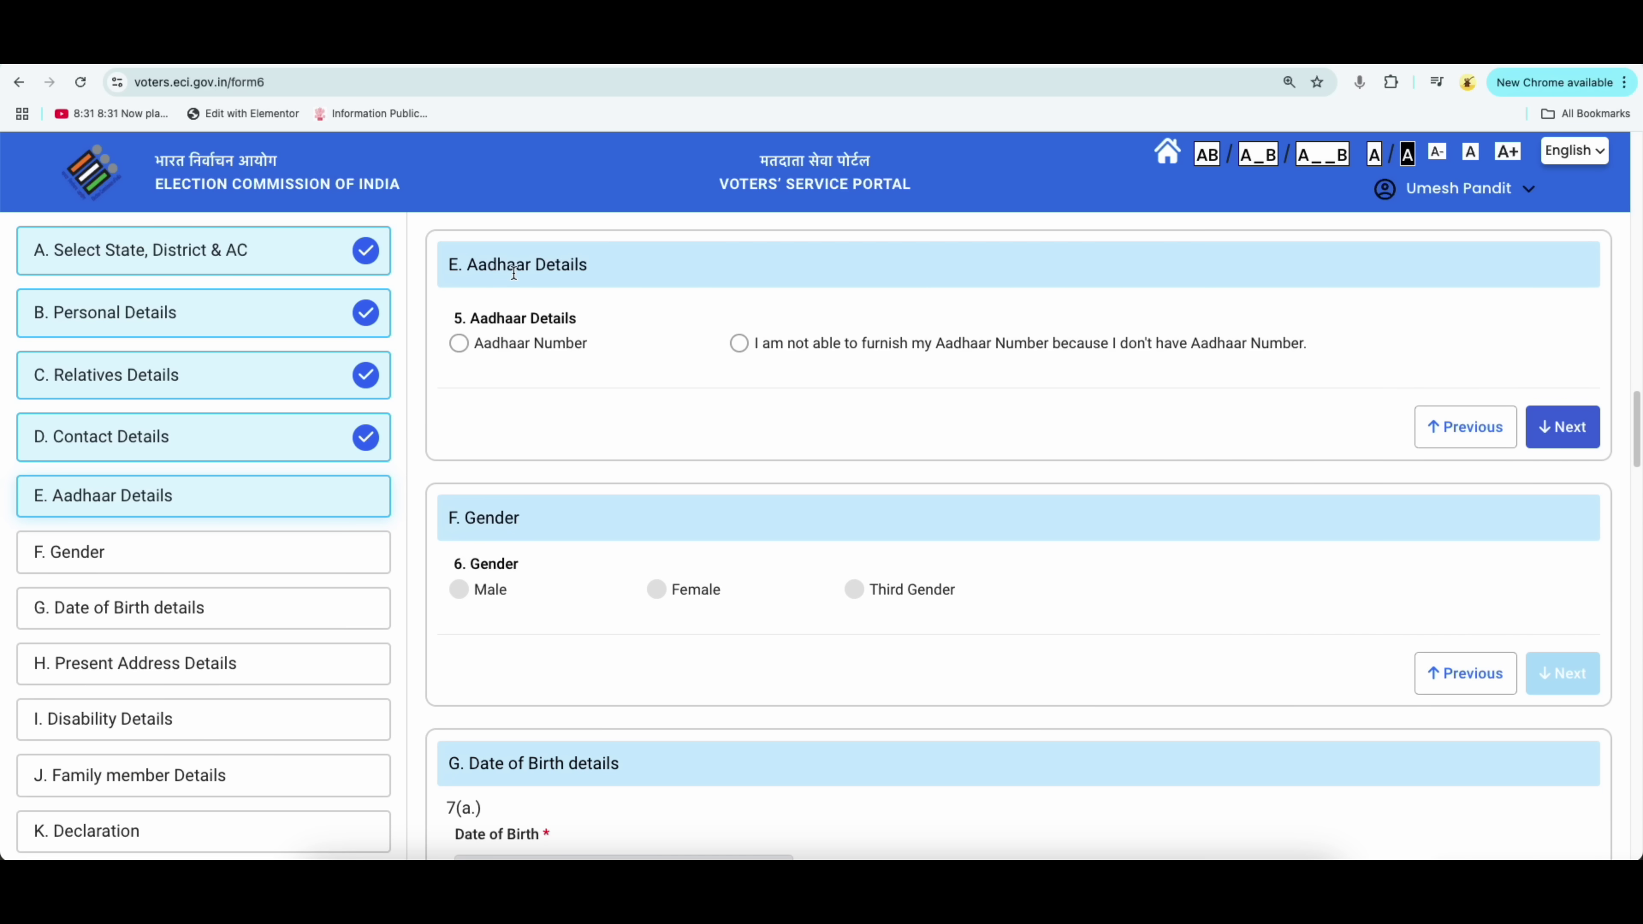
# Declare in section E that no Aadhaar Number can be furnished, and select Male as the gender in section F
pyautogui.click(458, 343)
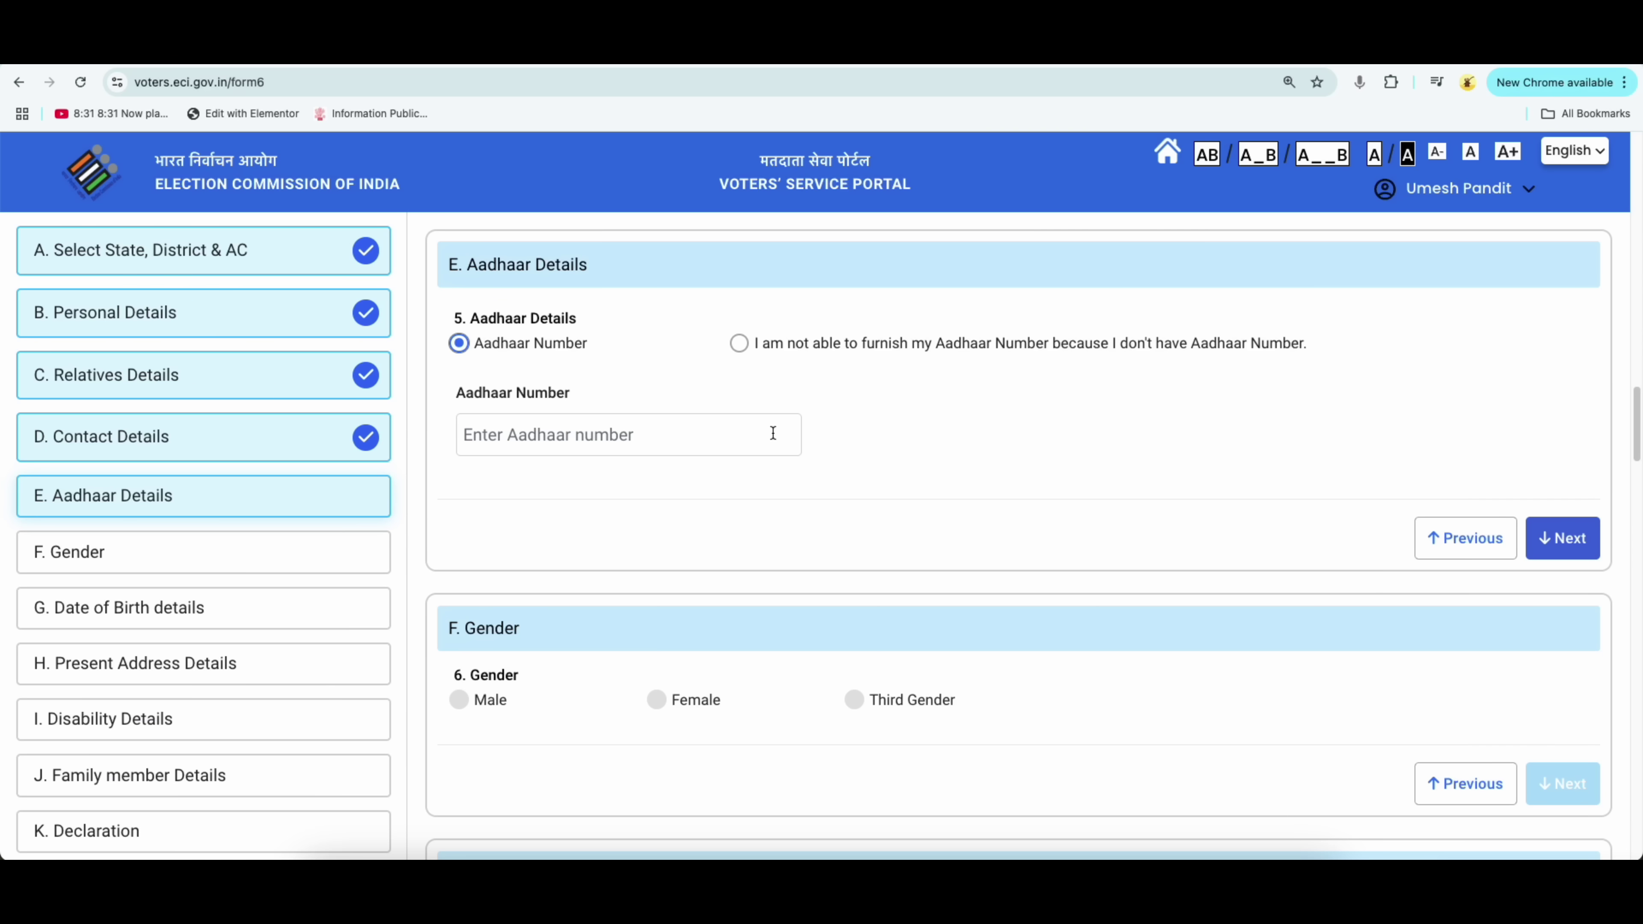
pyautogui.click(740, 345)
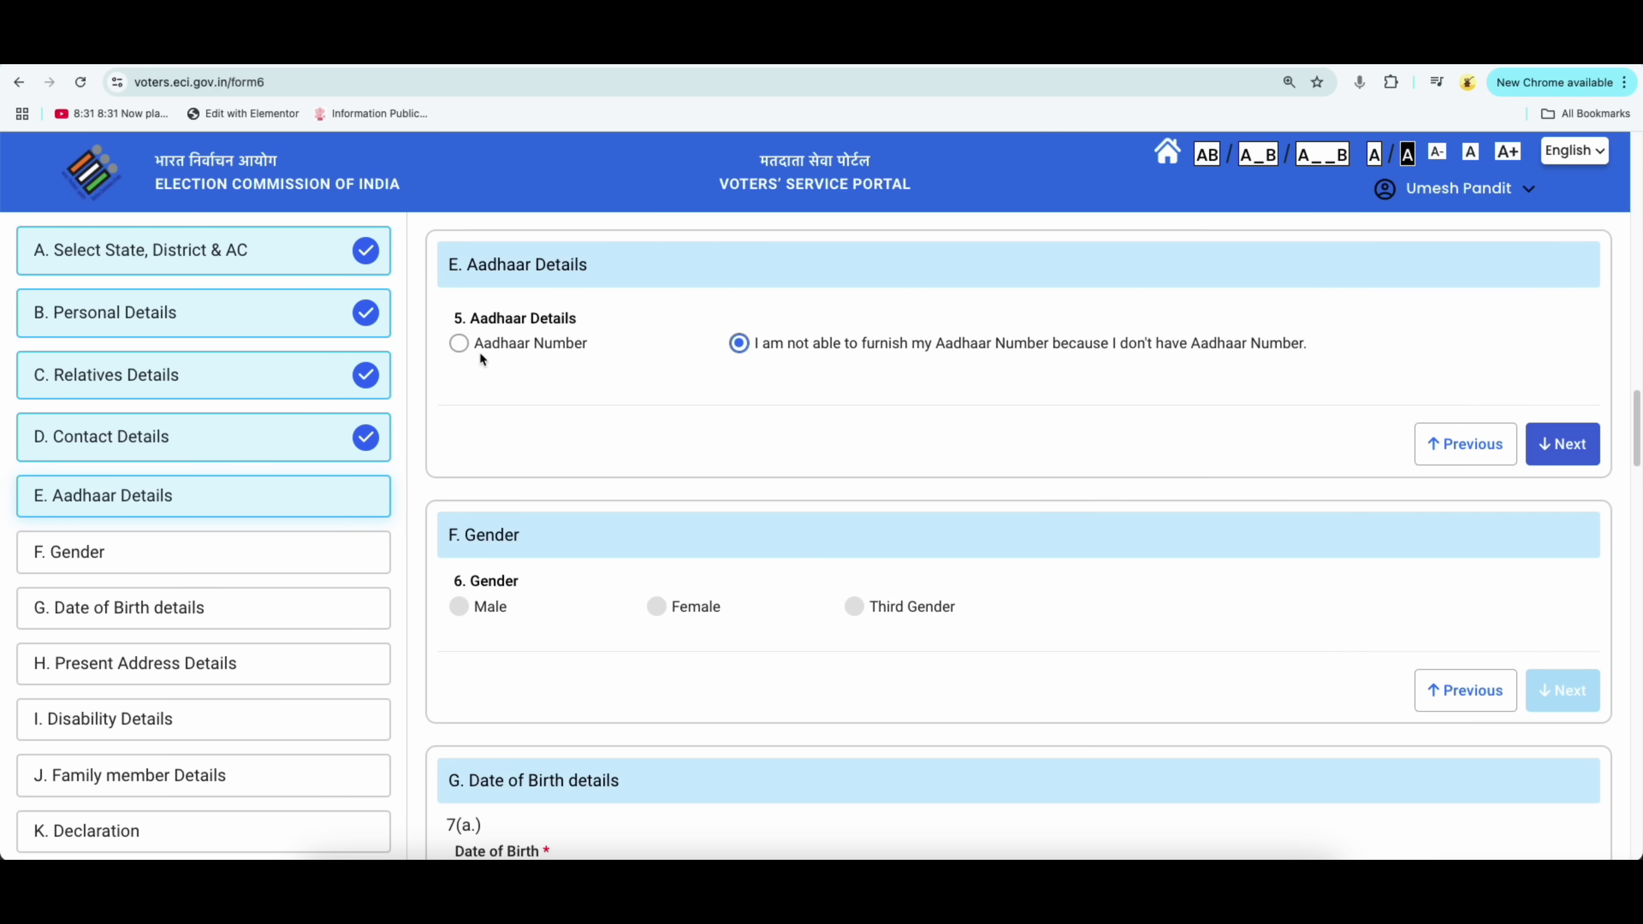
pyautogui.click(1576, 448)
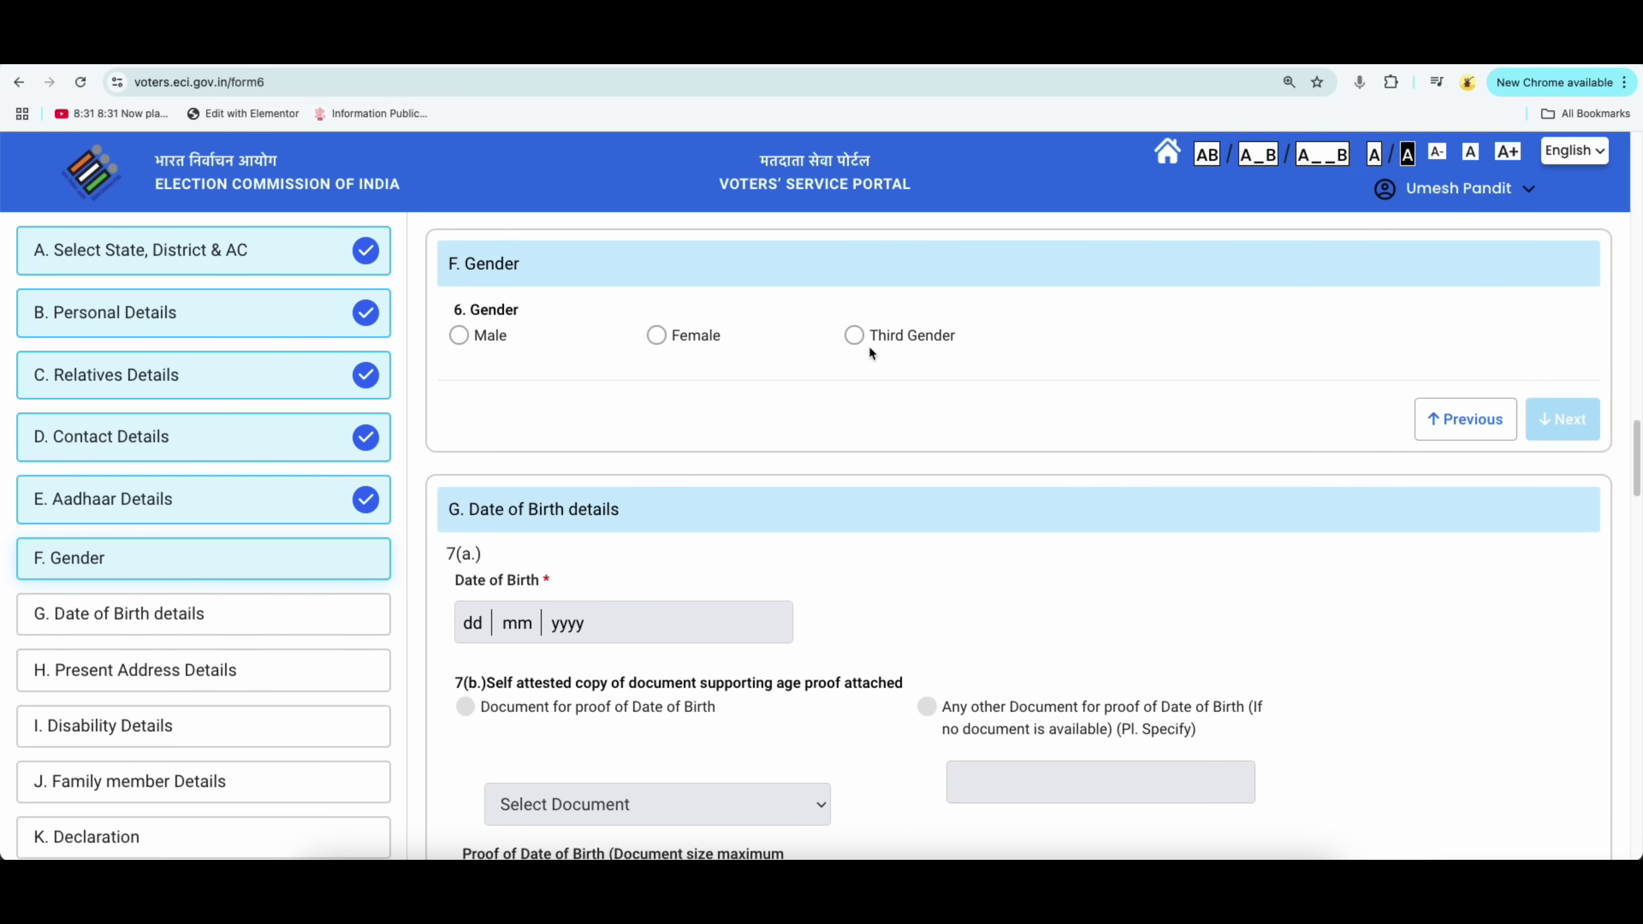
pyautogui.click(458, 337)
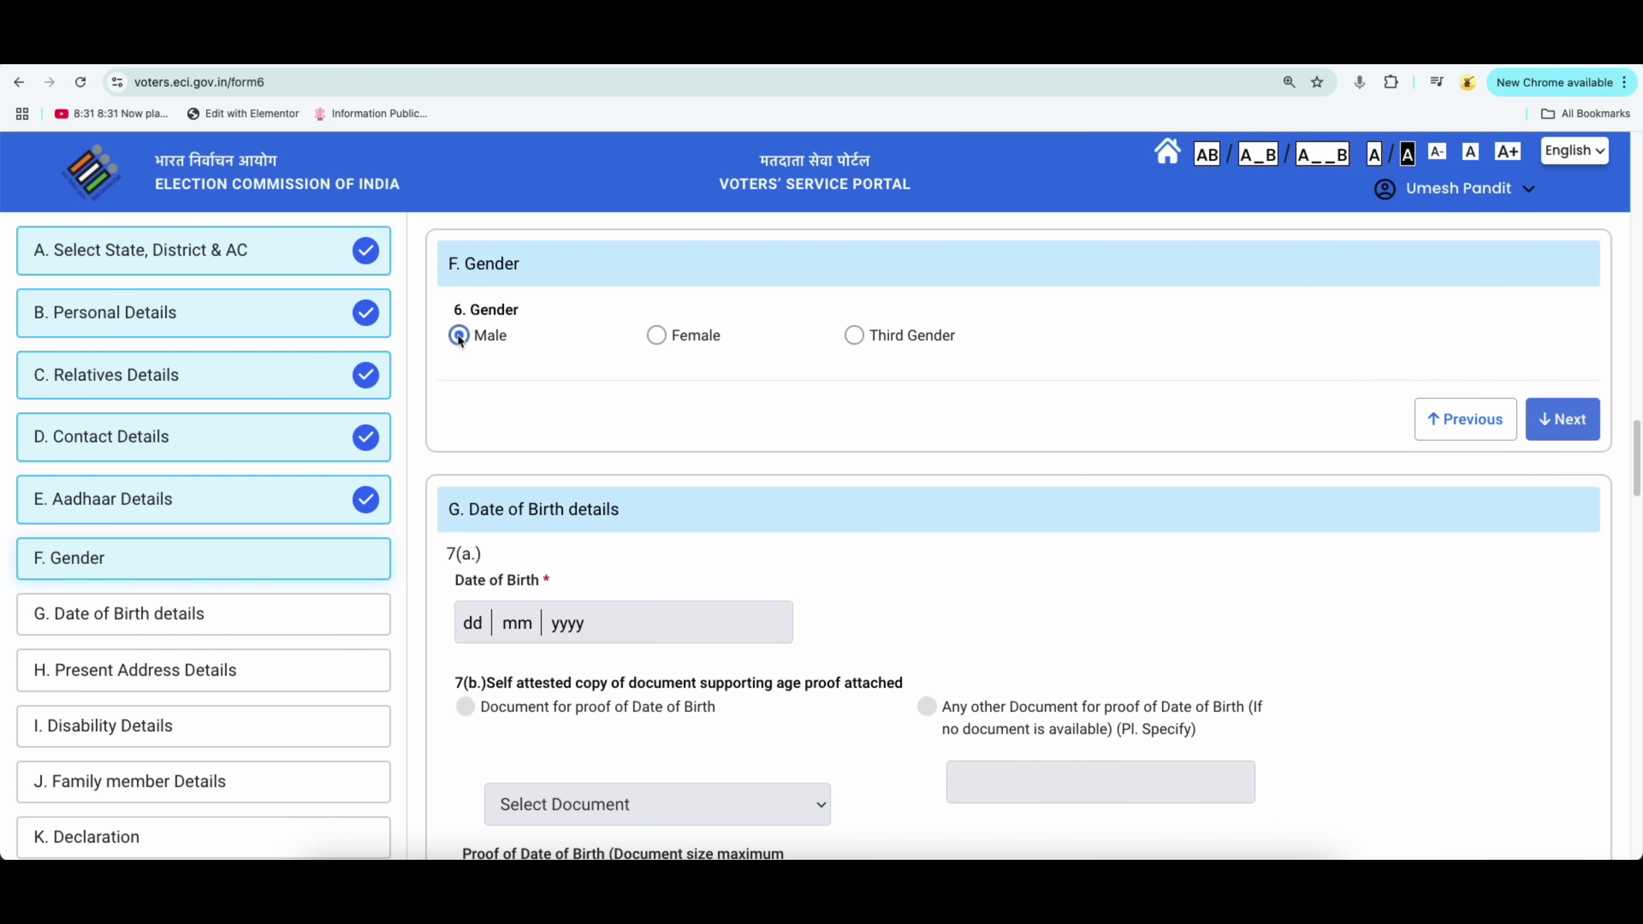
pyautogui.click(1590, 425)
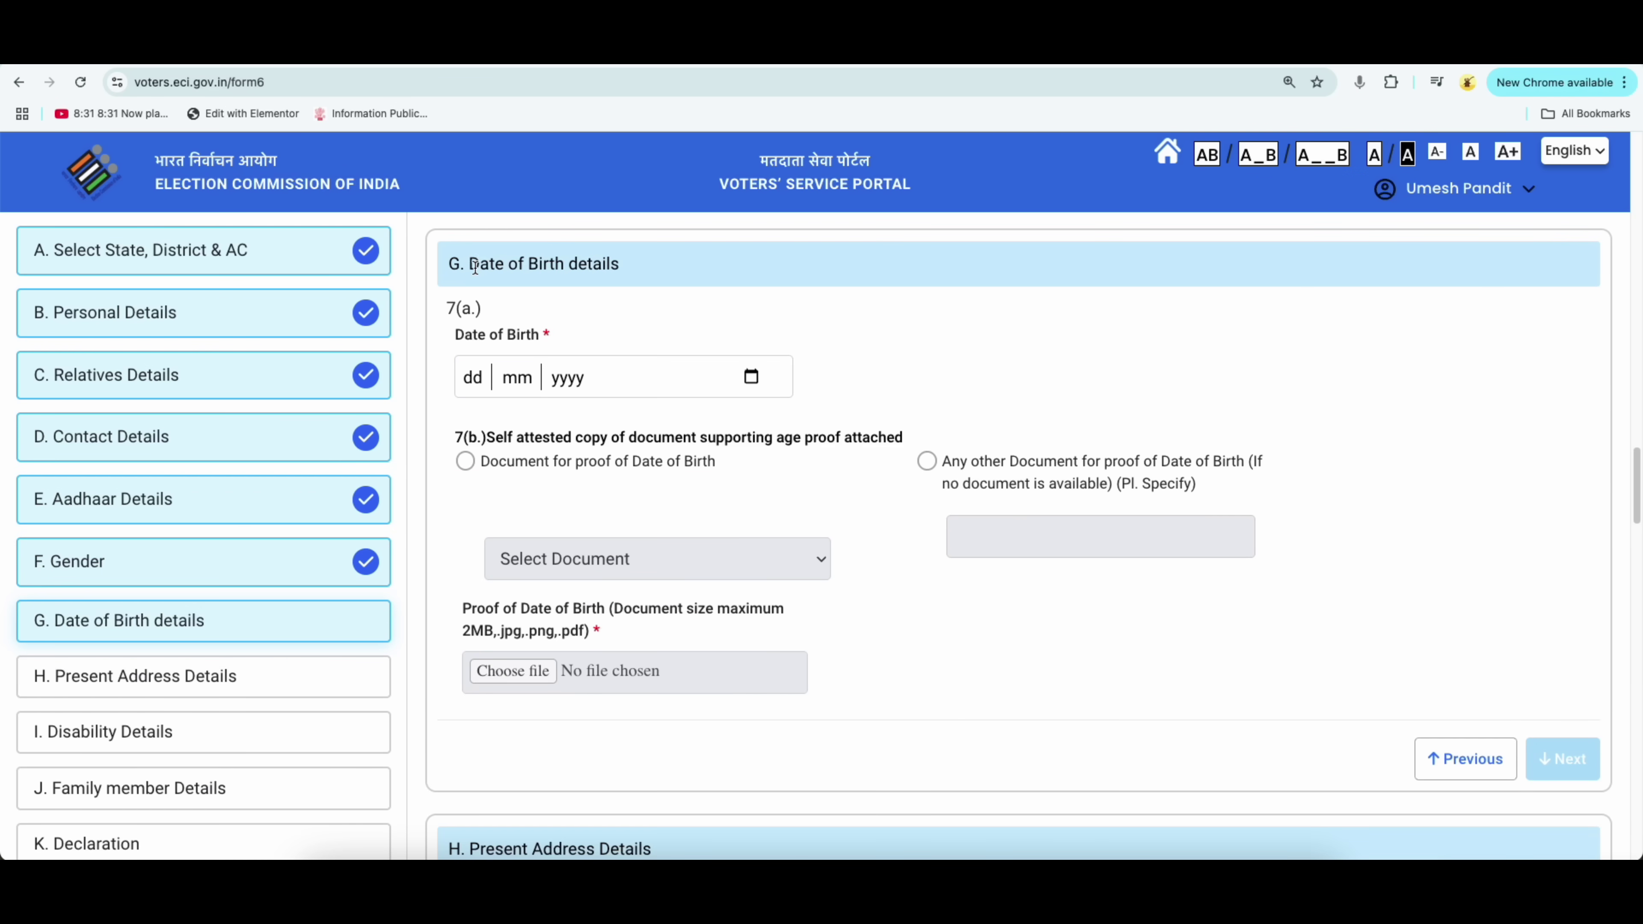
# Set the applicant's date of birth in section G using the calendar
pyautogui.moveTo(471, 265); pyautogui.dragTo(612, 264)
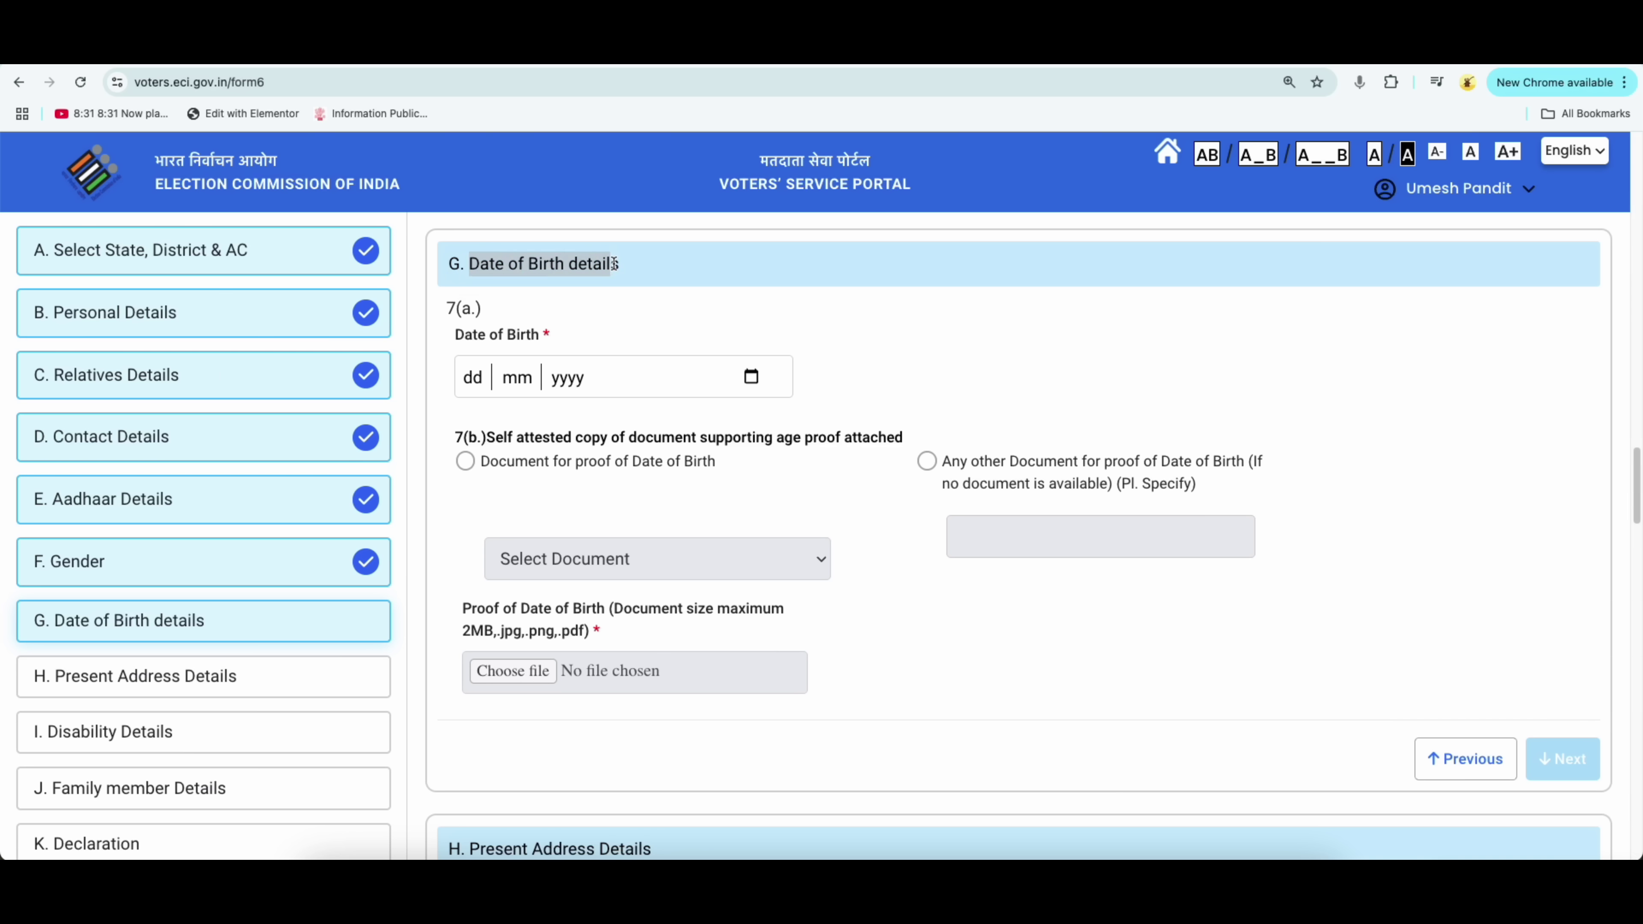
pyautogui.click(750, 375)
pyautogui.click(528, 422)
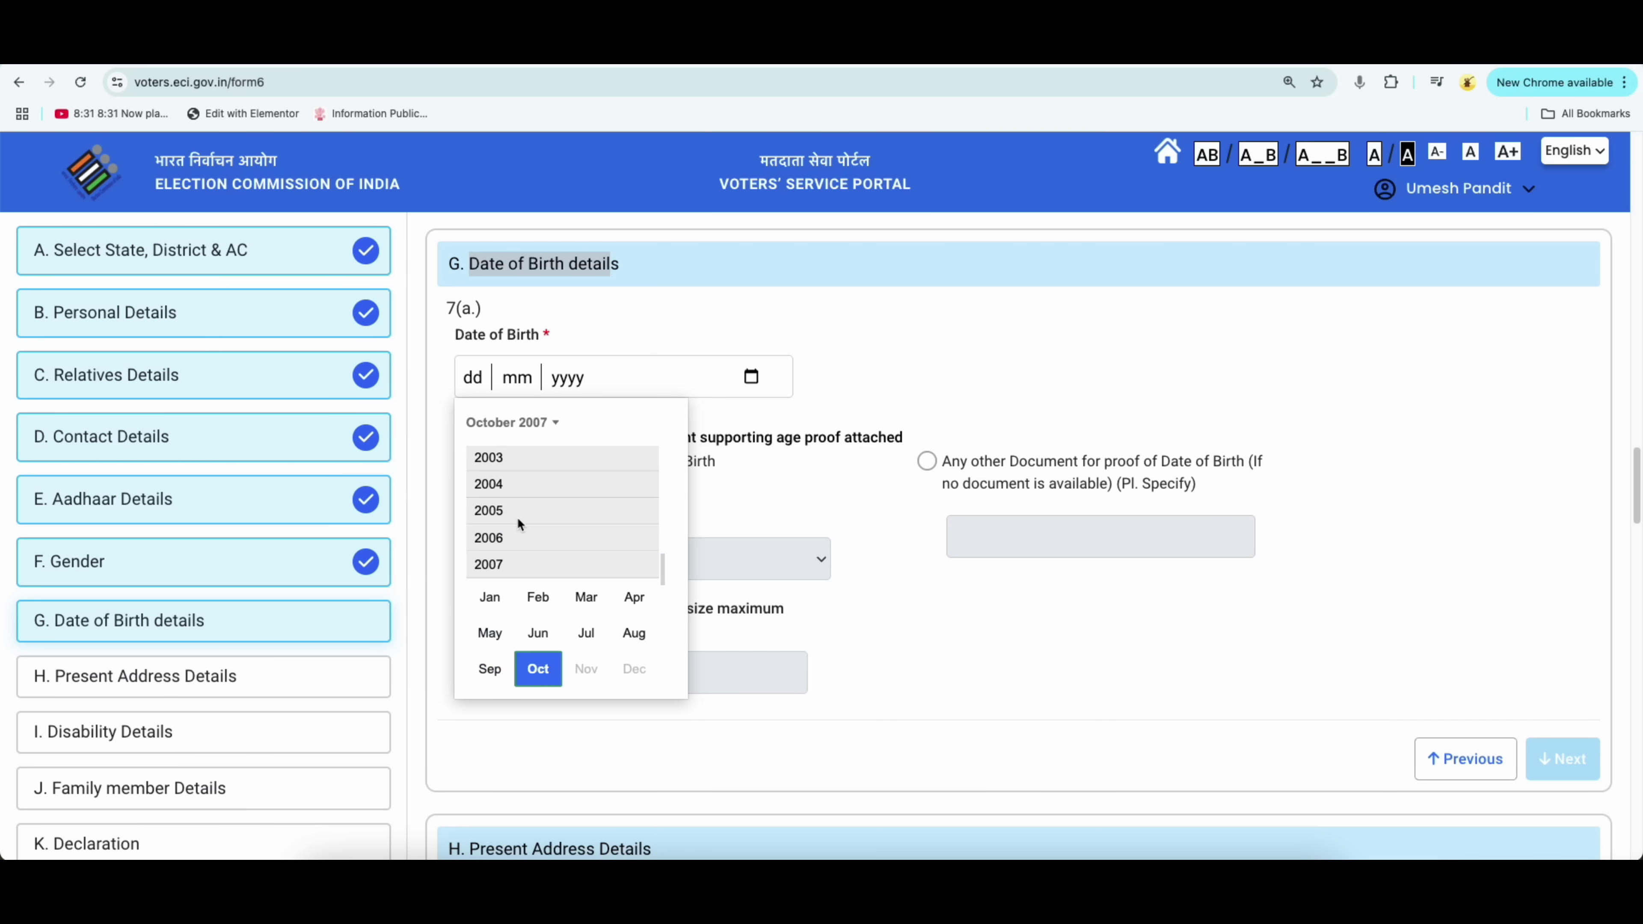
pyautogui.scroll(5, 519, 524)
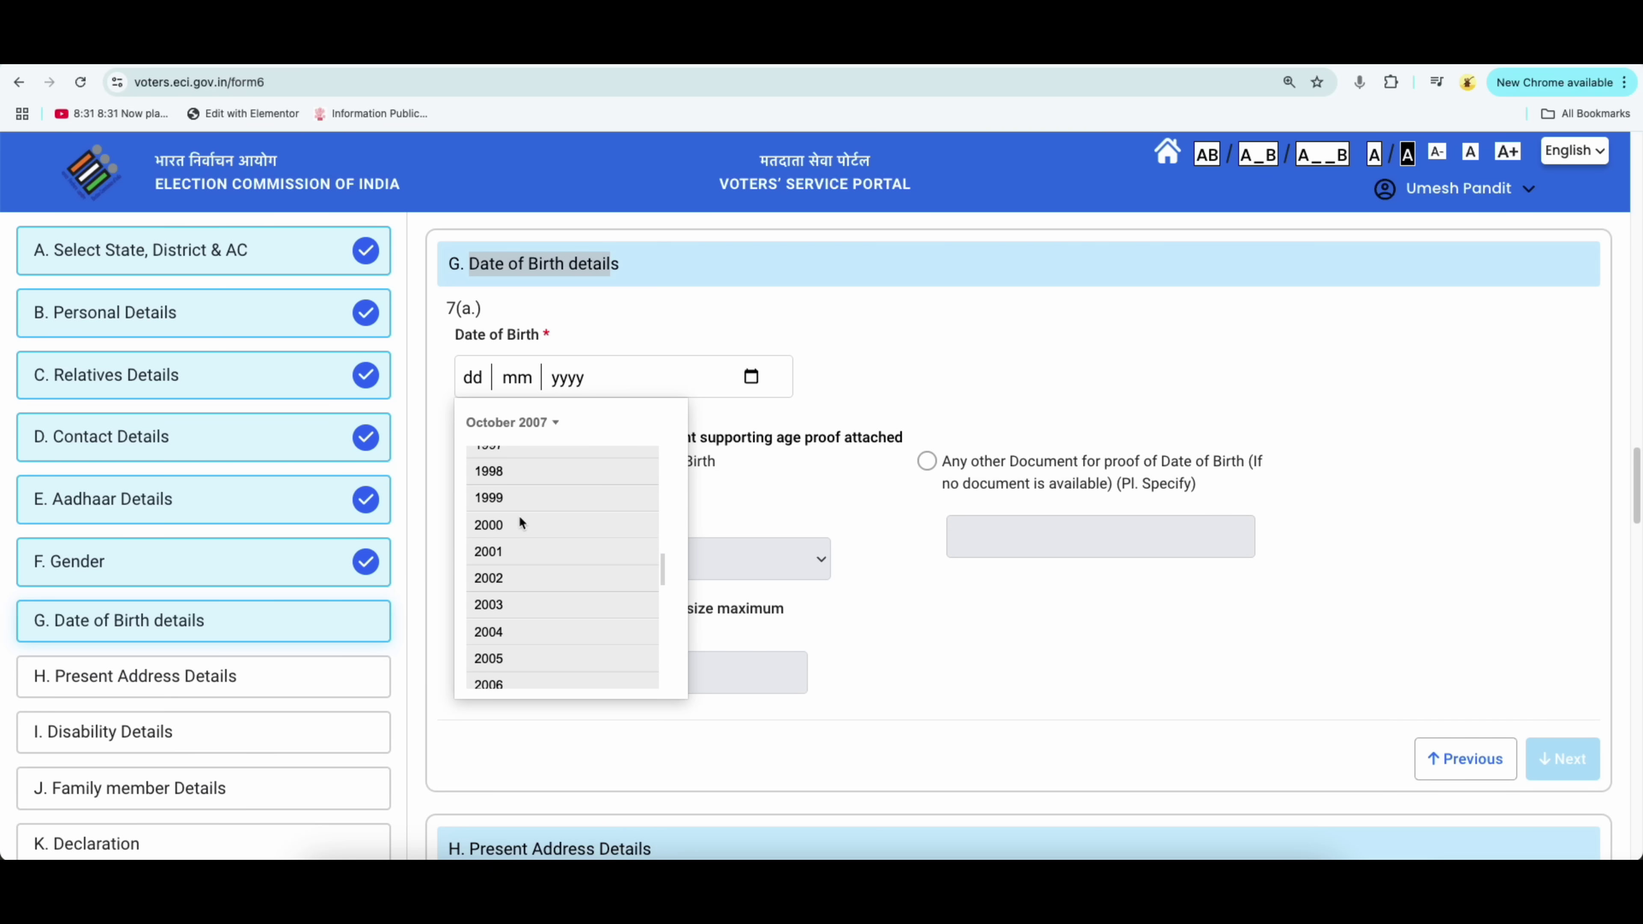
pyautogui.click(506, 467)
pyautogui.click(497, 496)
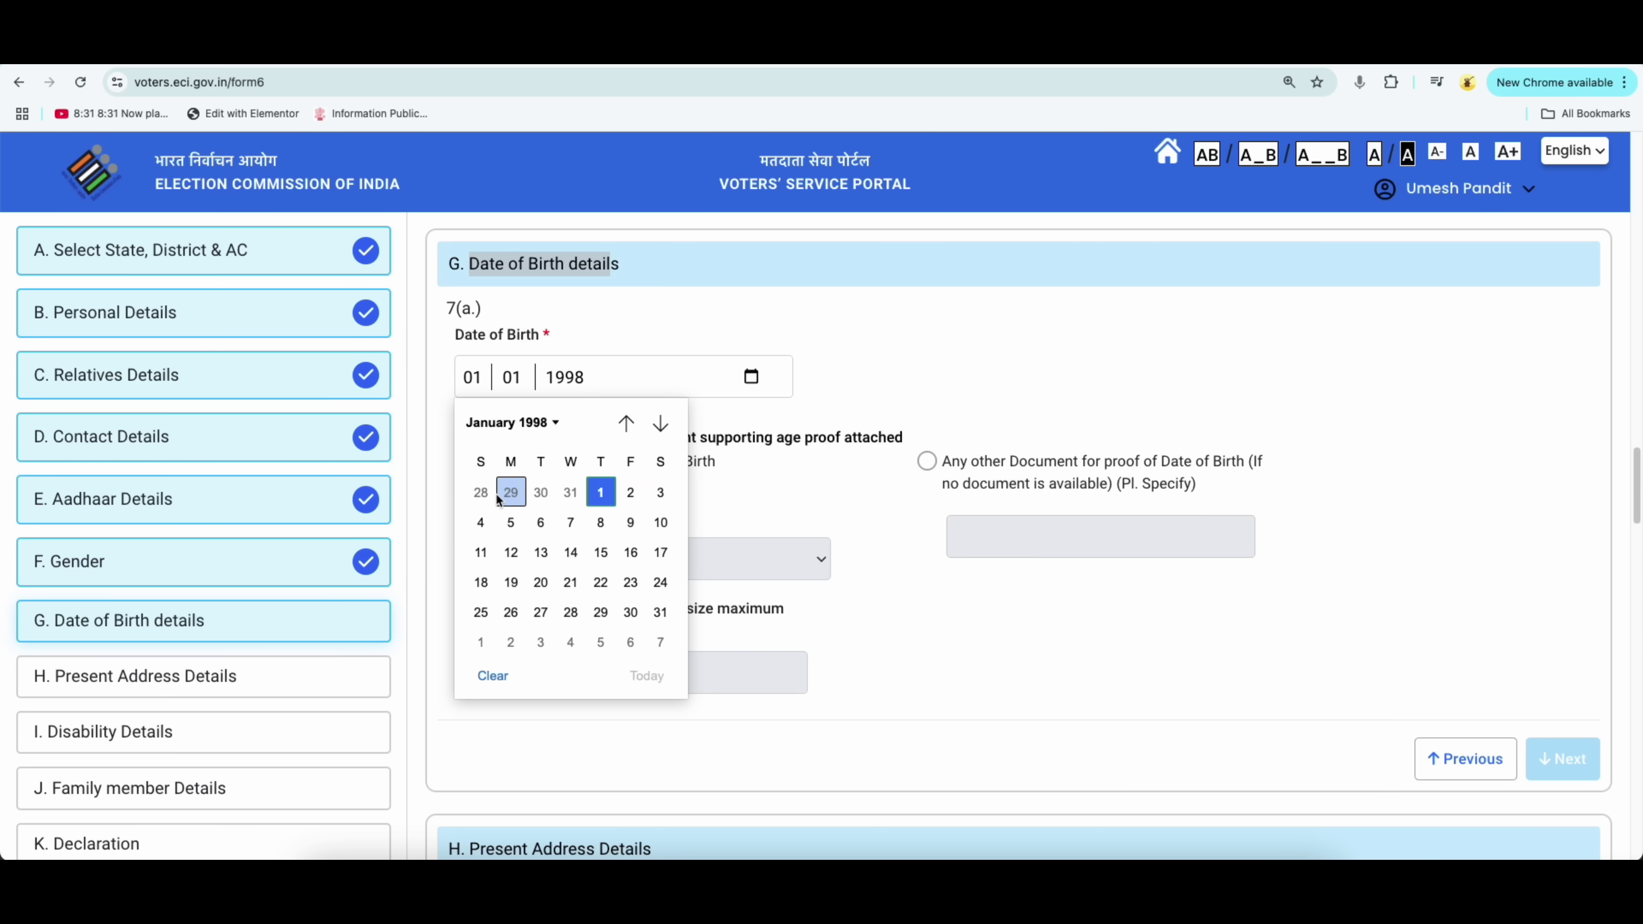
pyautogui.click(600, 492)
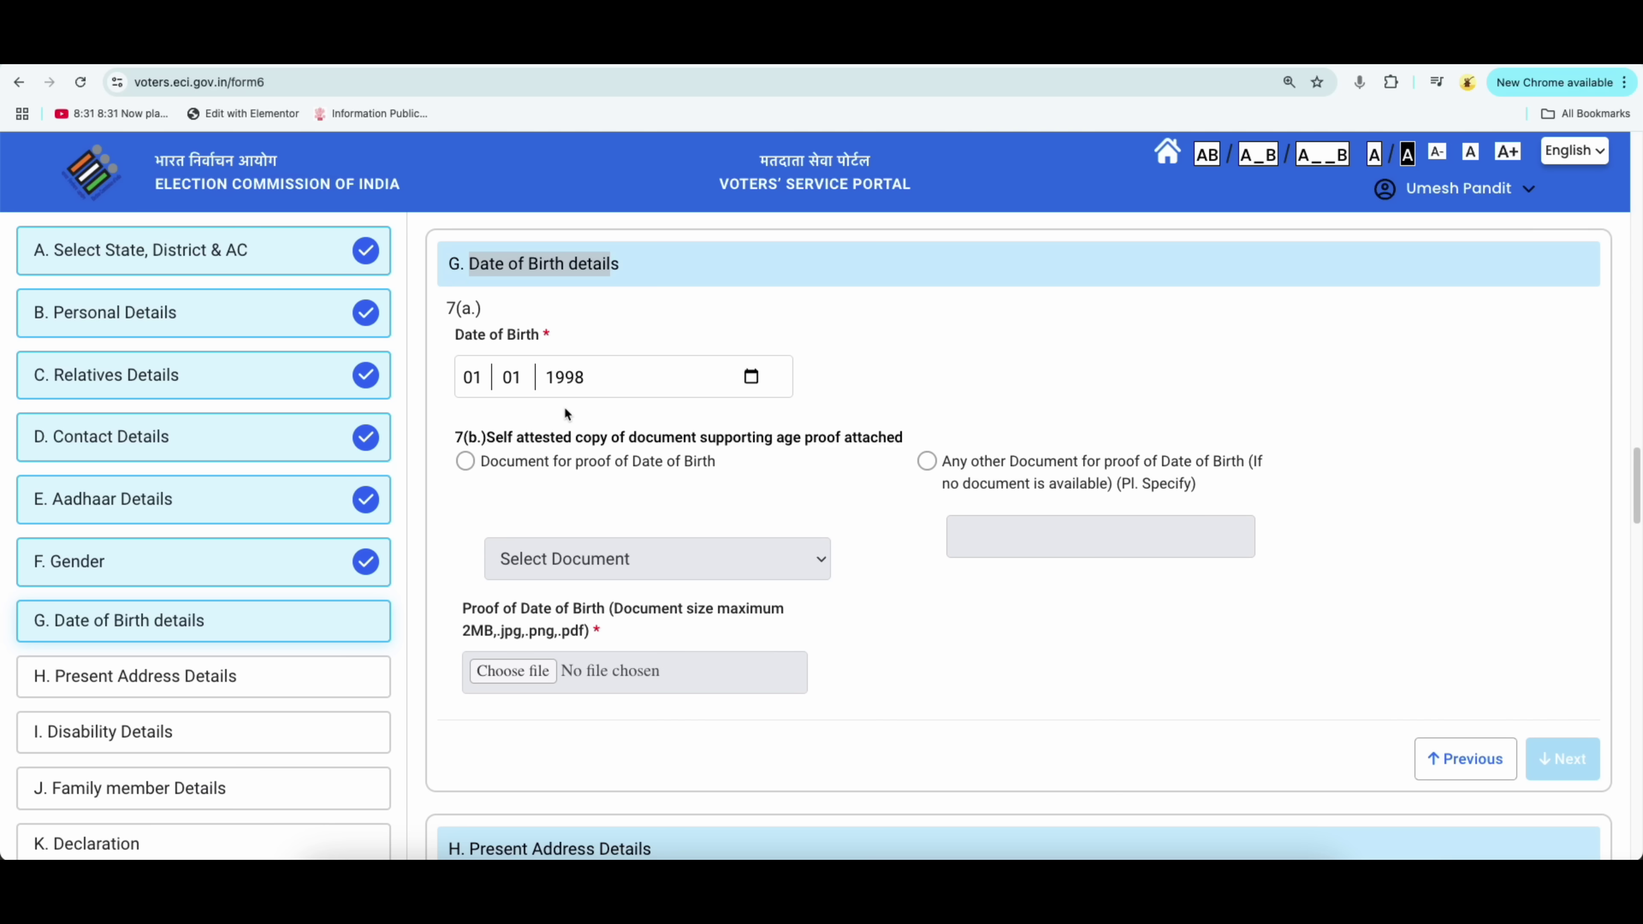
# Choose to attach a document for proof of date of birth and select Aadhaar Card as its type
pyautogui.click(468, 460)
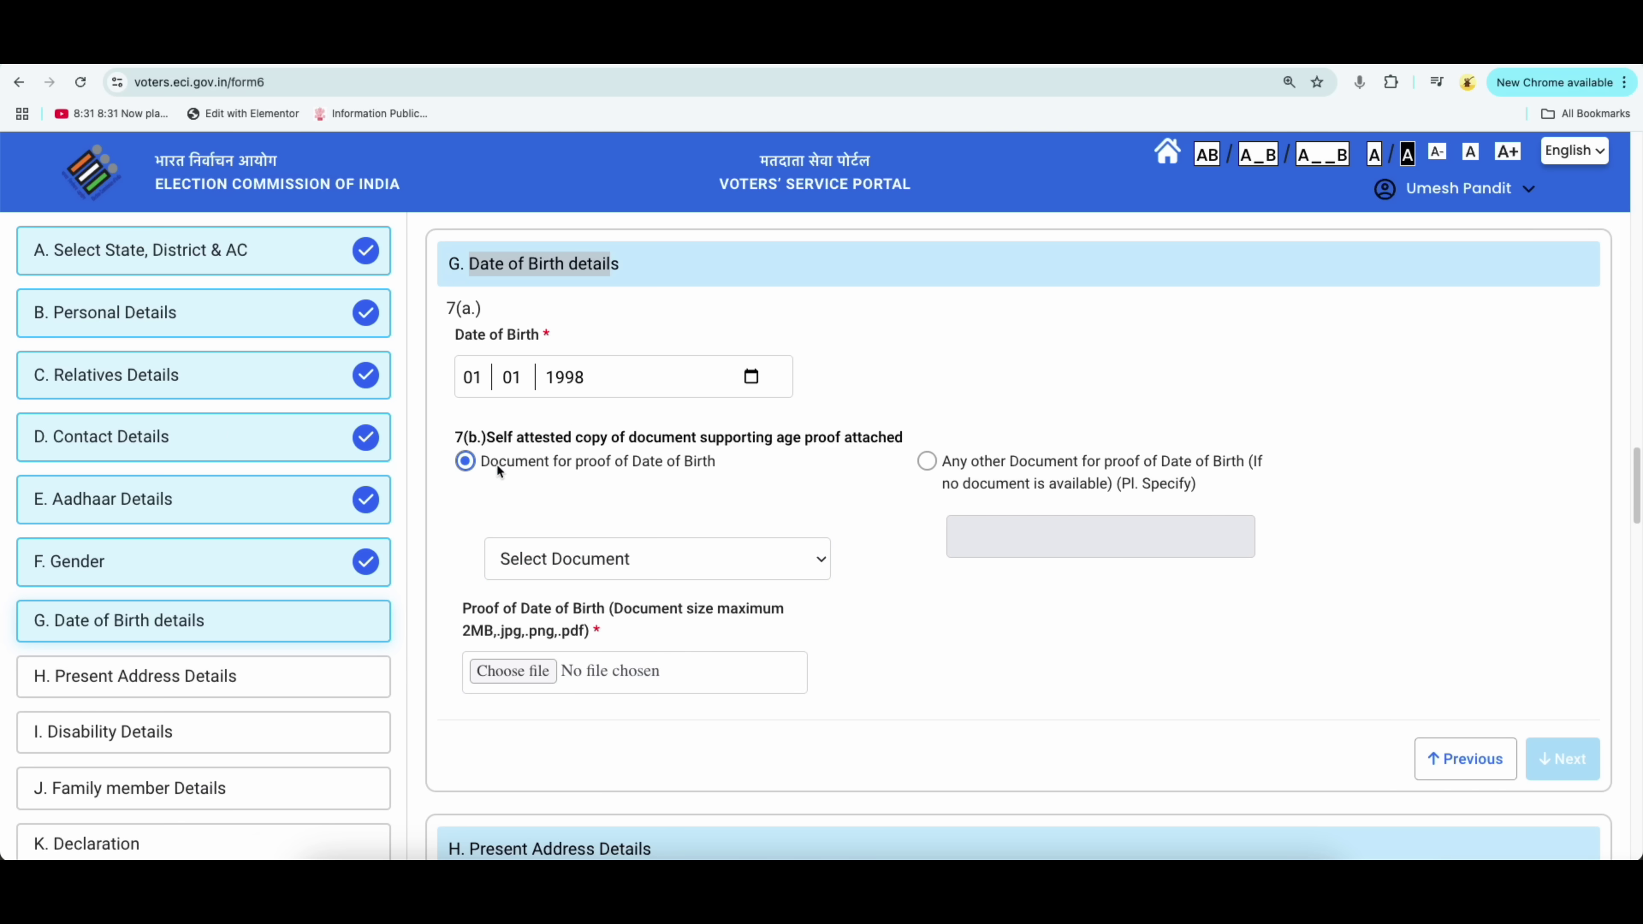
pyautogui.click(585, 558)
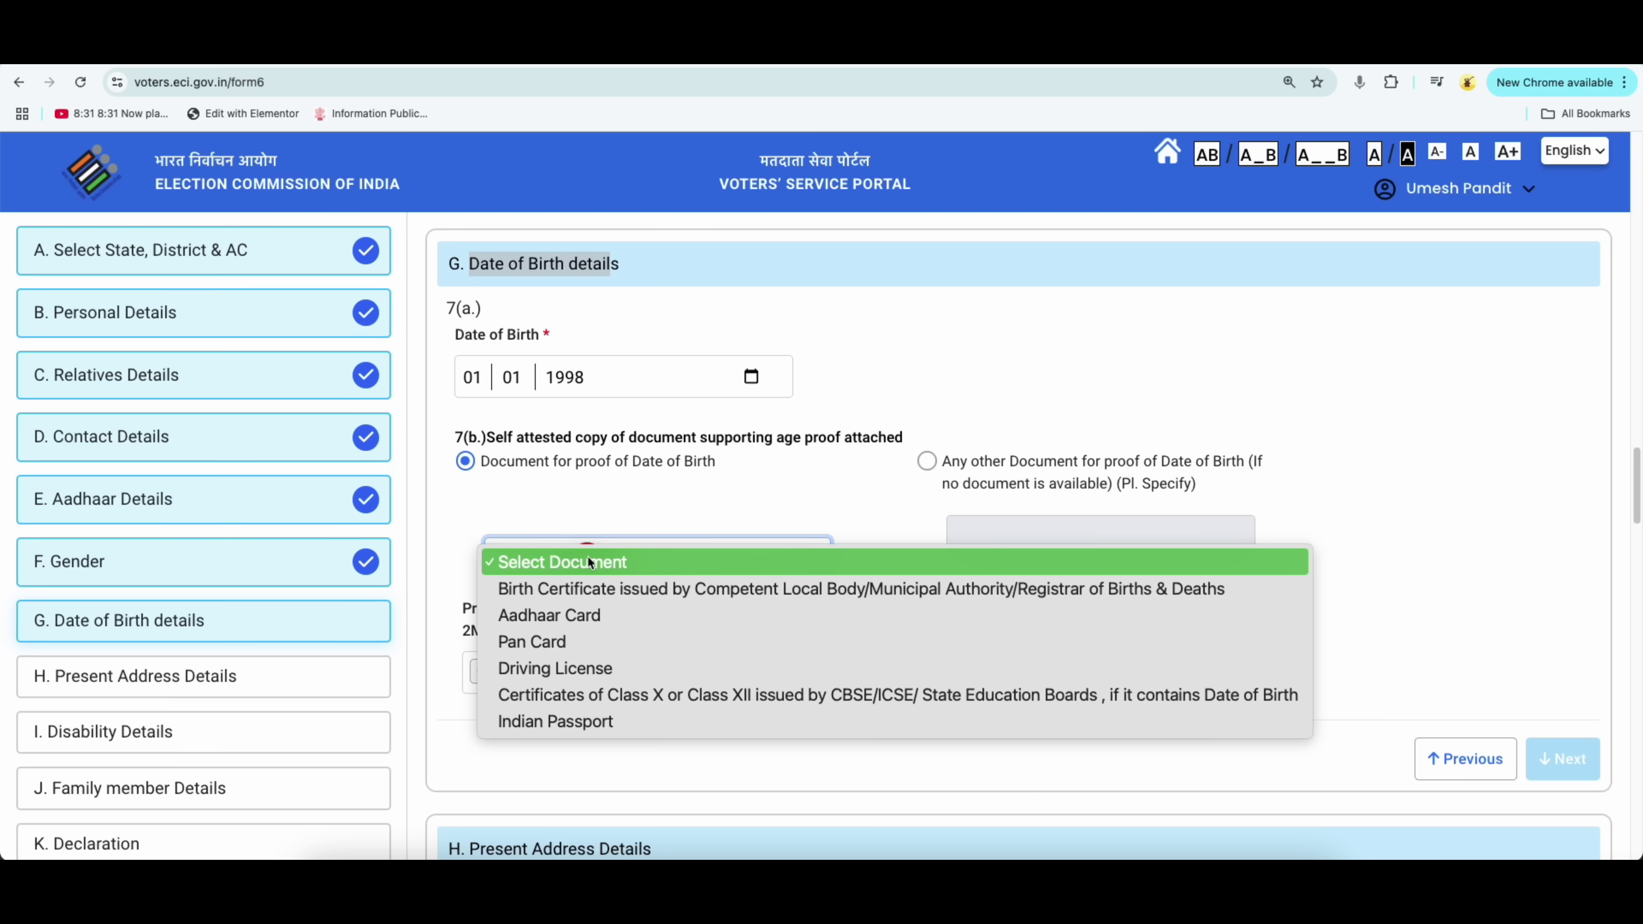
pyautogui.click(586, 586)
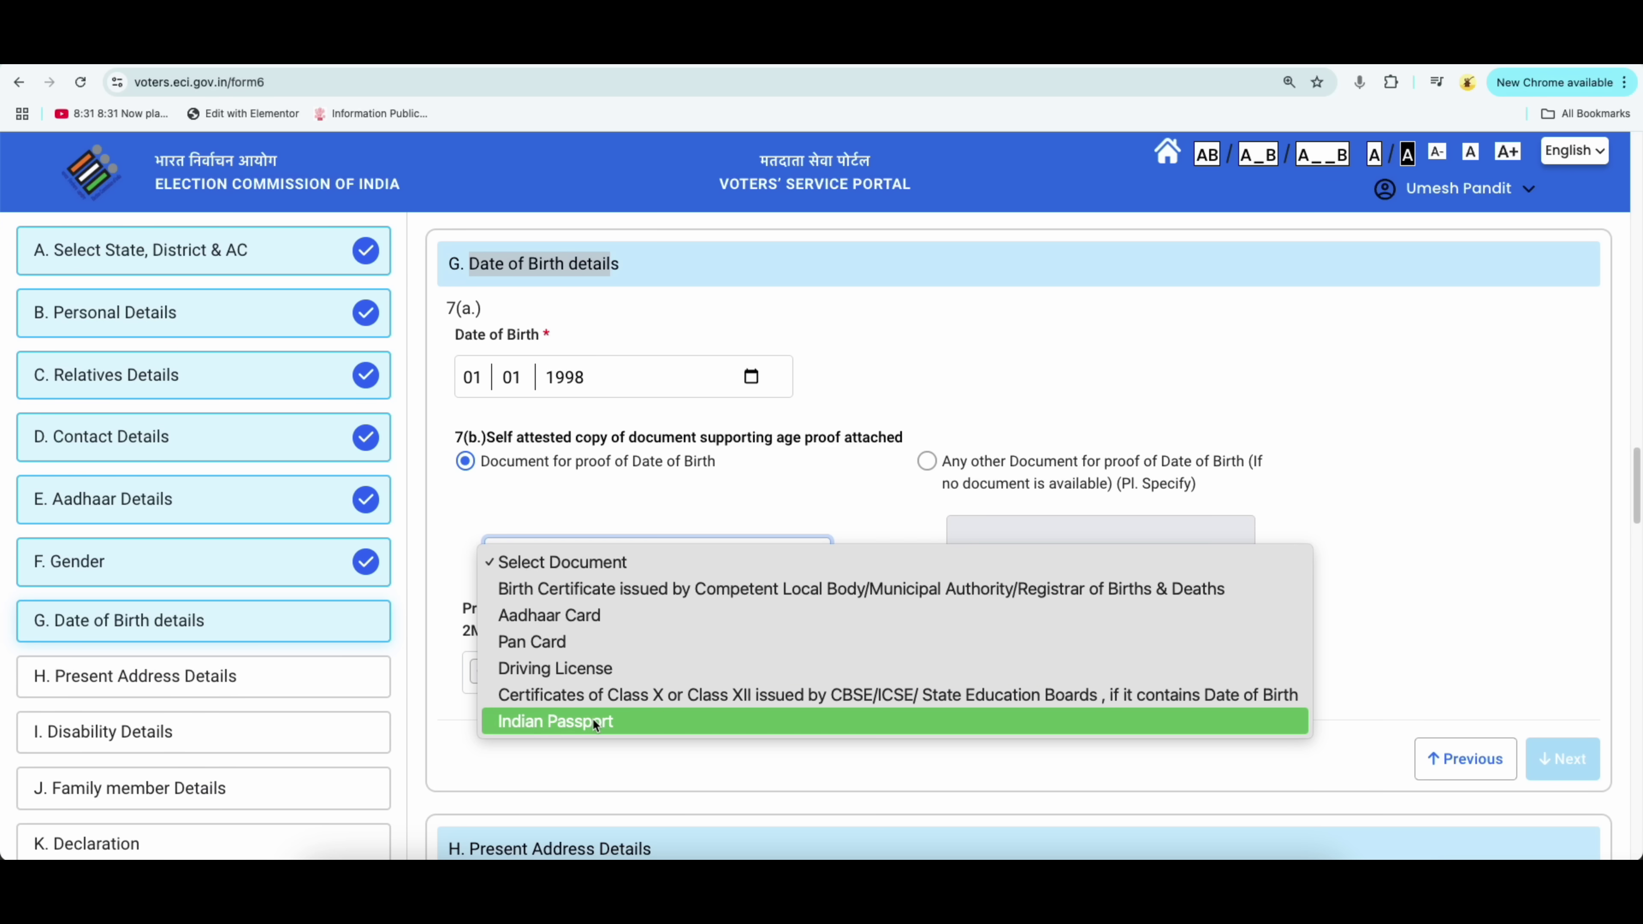
pyautogui.click(579, 616)
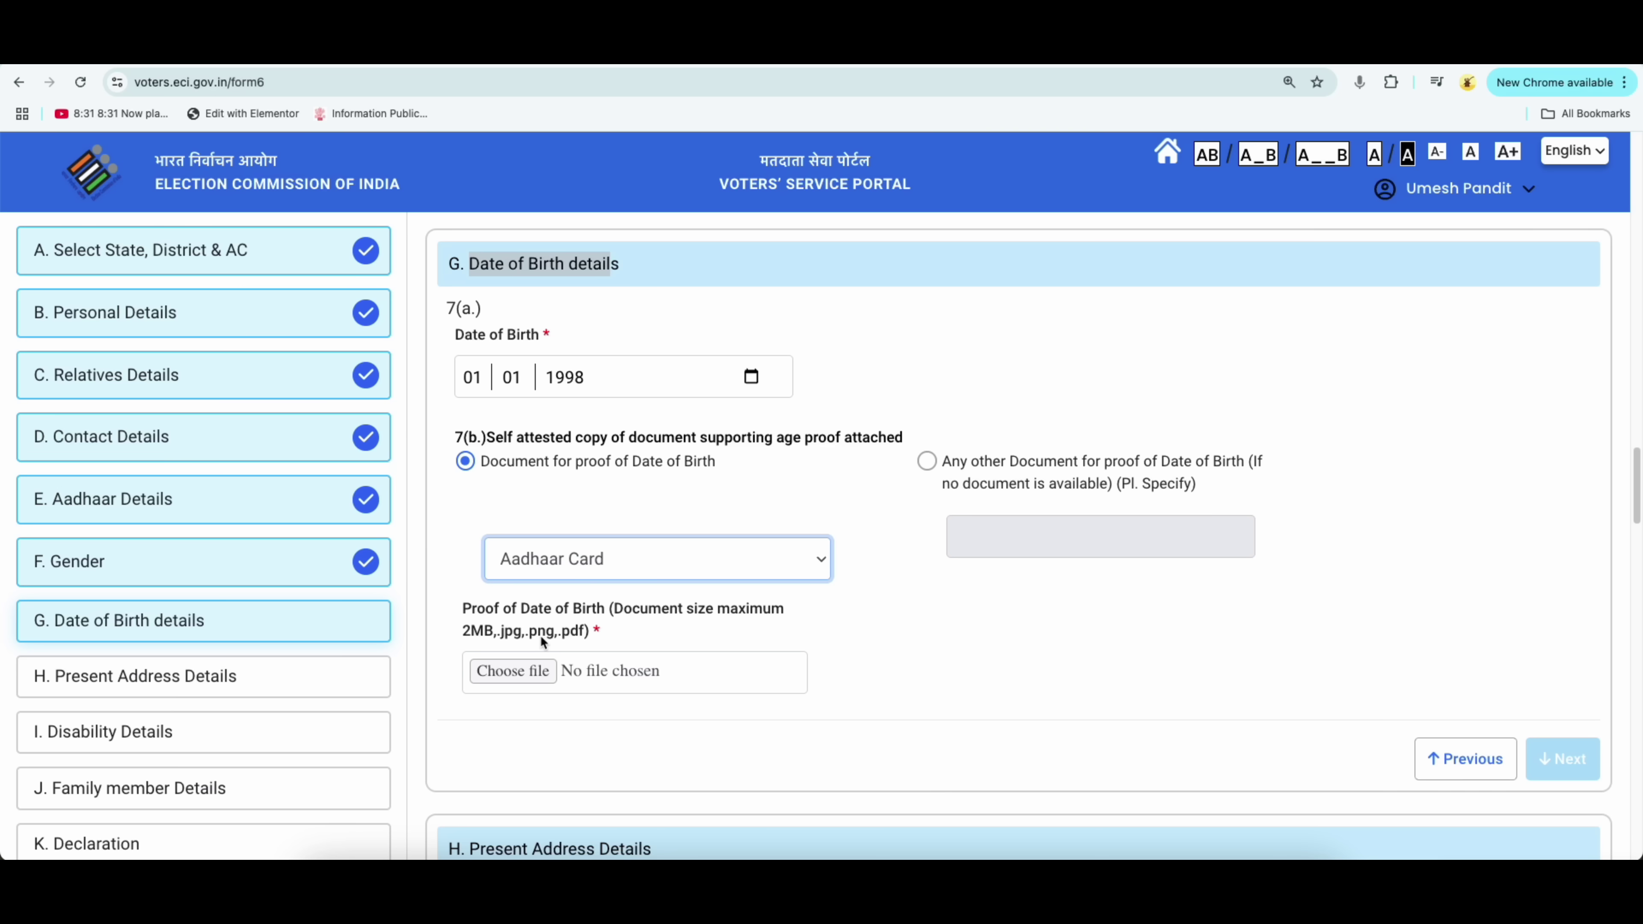
# Switch the age proof to any other document and return it to Document for proof of Date of Birth
pyautogui.click(533, 667)
pyautogui.click(571, 563)
pyautogui.click(916, 464)
pyautogui.click(926, 461)
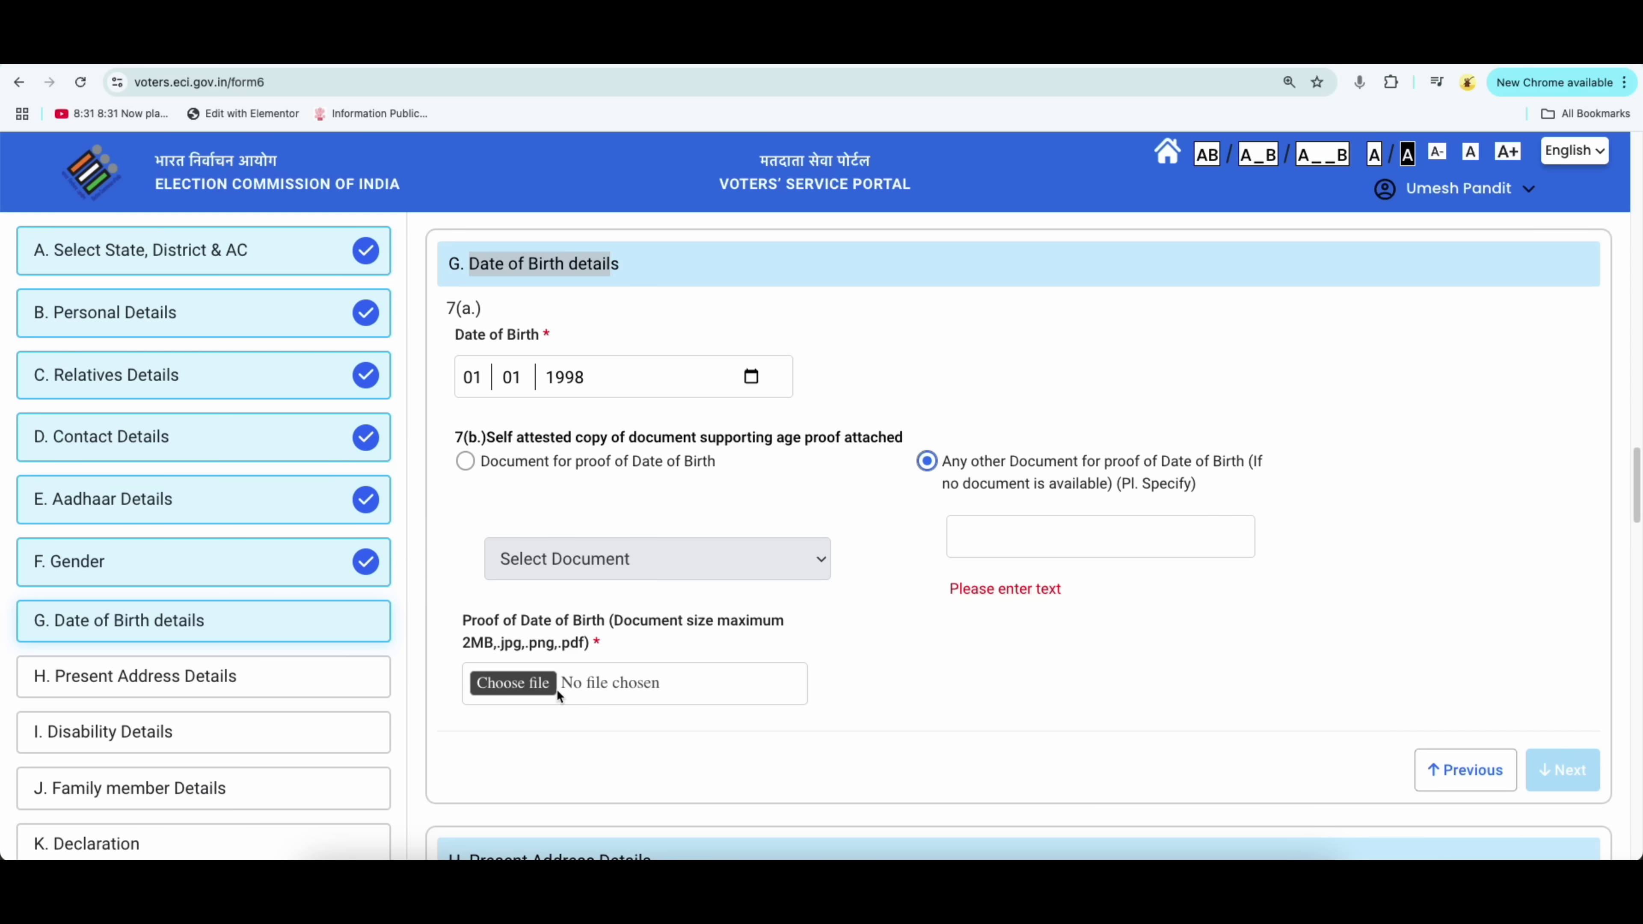
pyautogui.click(466, 465)
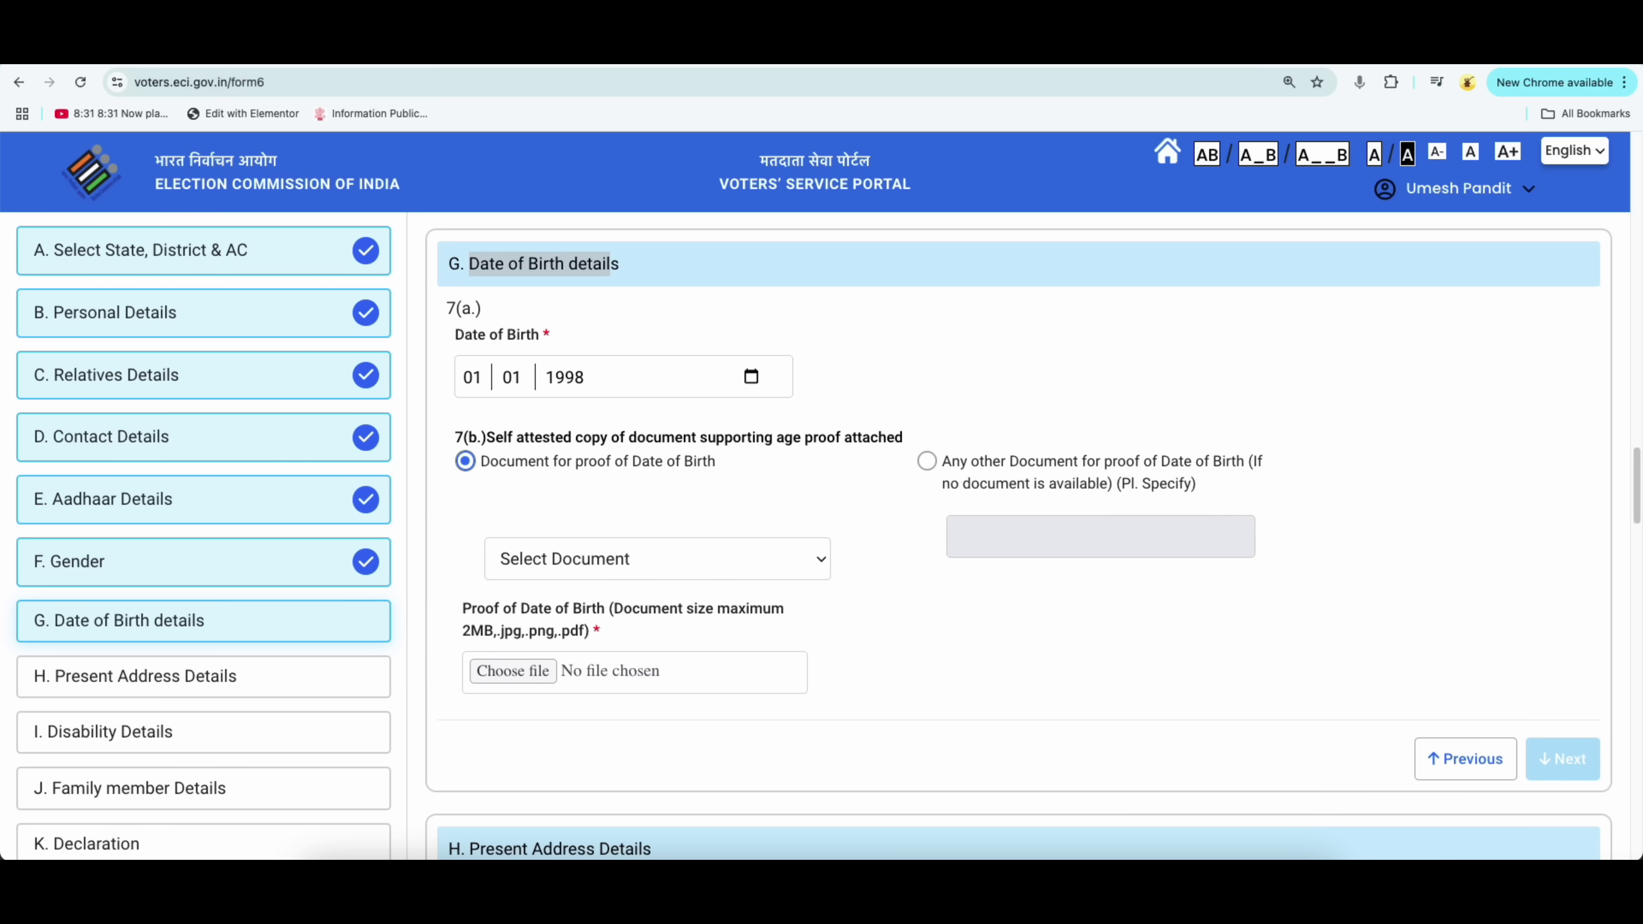
# Set the district to GOPALGANJ in the Present Address Details section
pyautogui.scroll(-5, 825, 635)
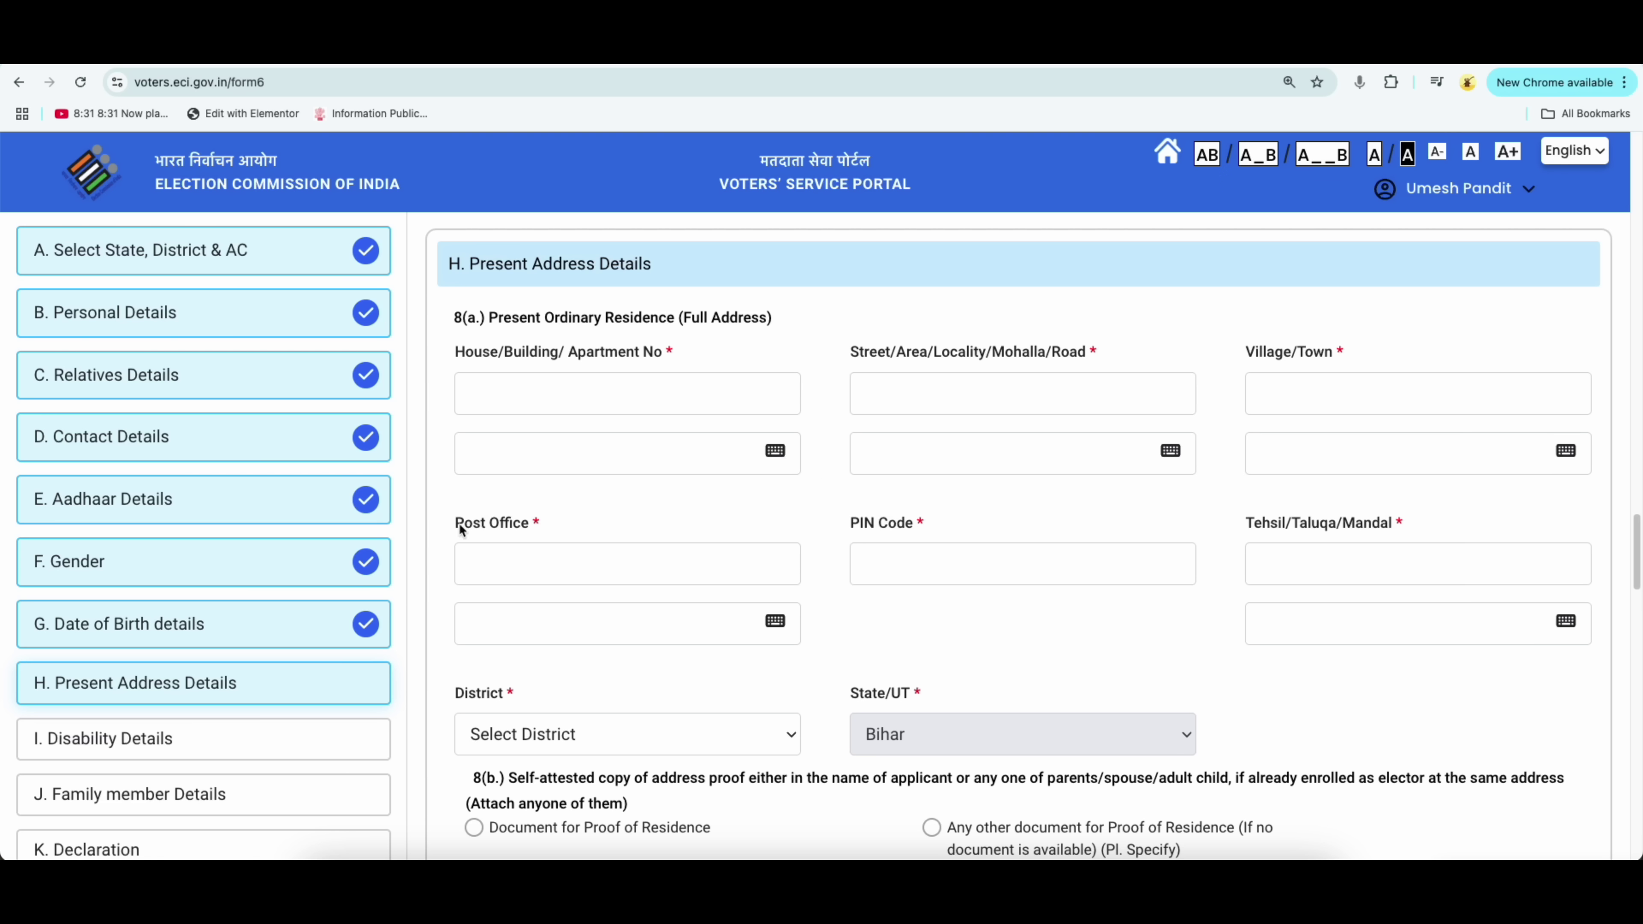
pyautogui.moveTo(457, 524); pyautogui.dragTo(525, 525)
pyautogui.moveTo(845, 523); pyautogui.dragTo(901, 526)
pyautogui.click(556, 745)
pyautogui.click(550, 766)
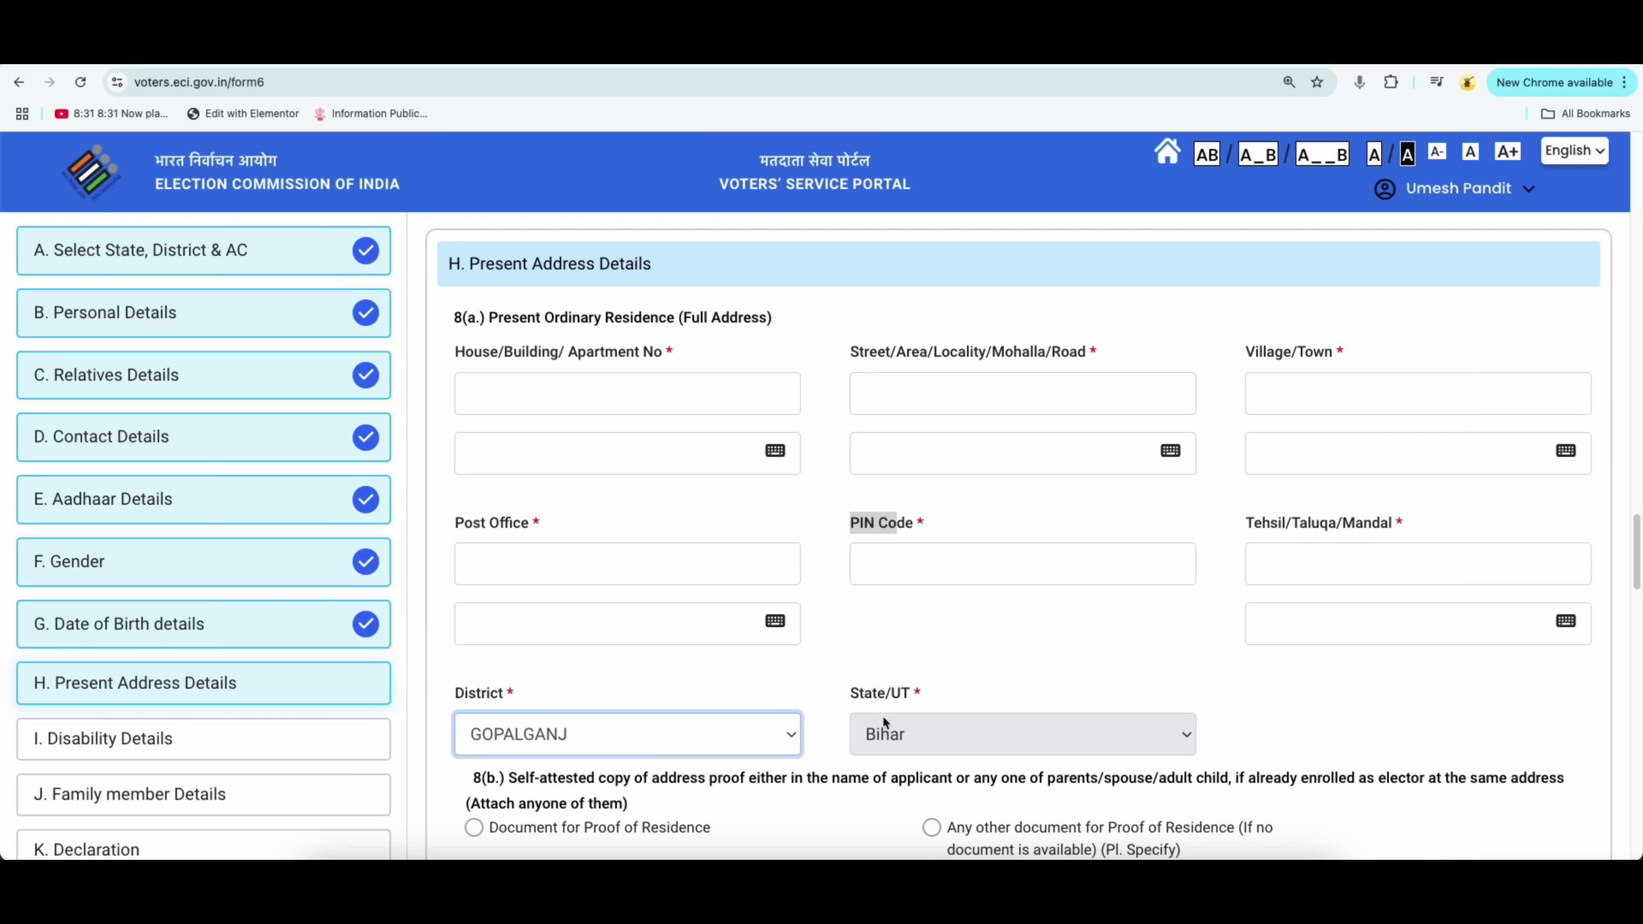
# Try Aadhaar Card as the proof of residence in 8(b) and switch to the option for any other document
pyautogui.scroll(-4, 915, 707)
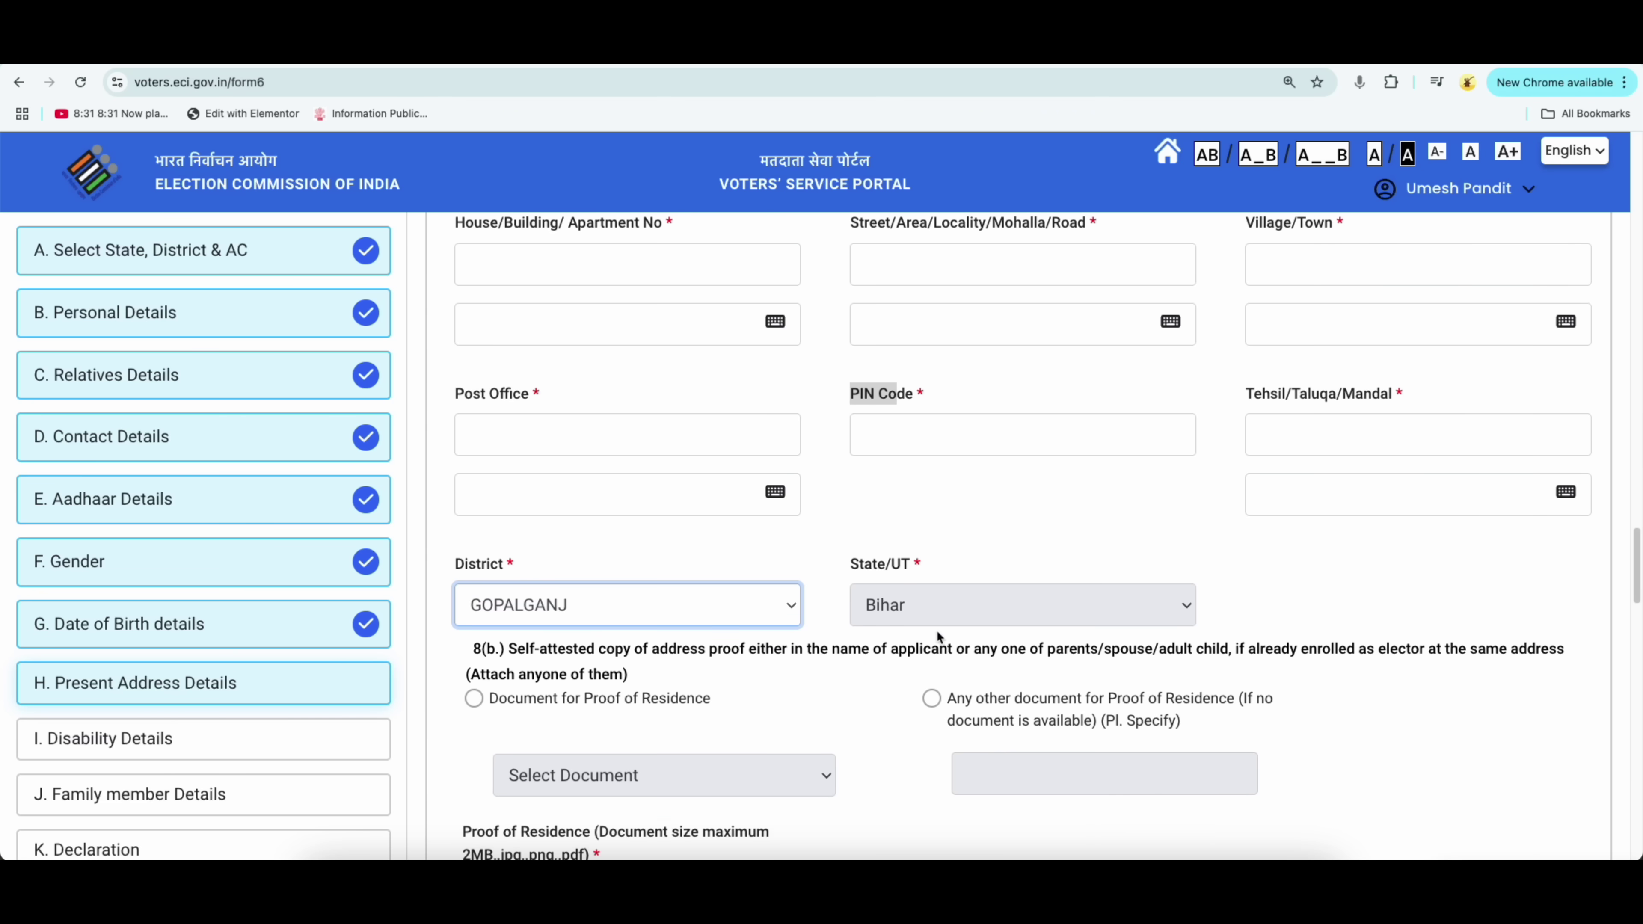
pyautogui.scroll(-1, 920, 631)
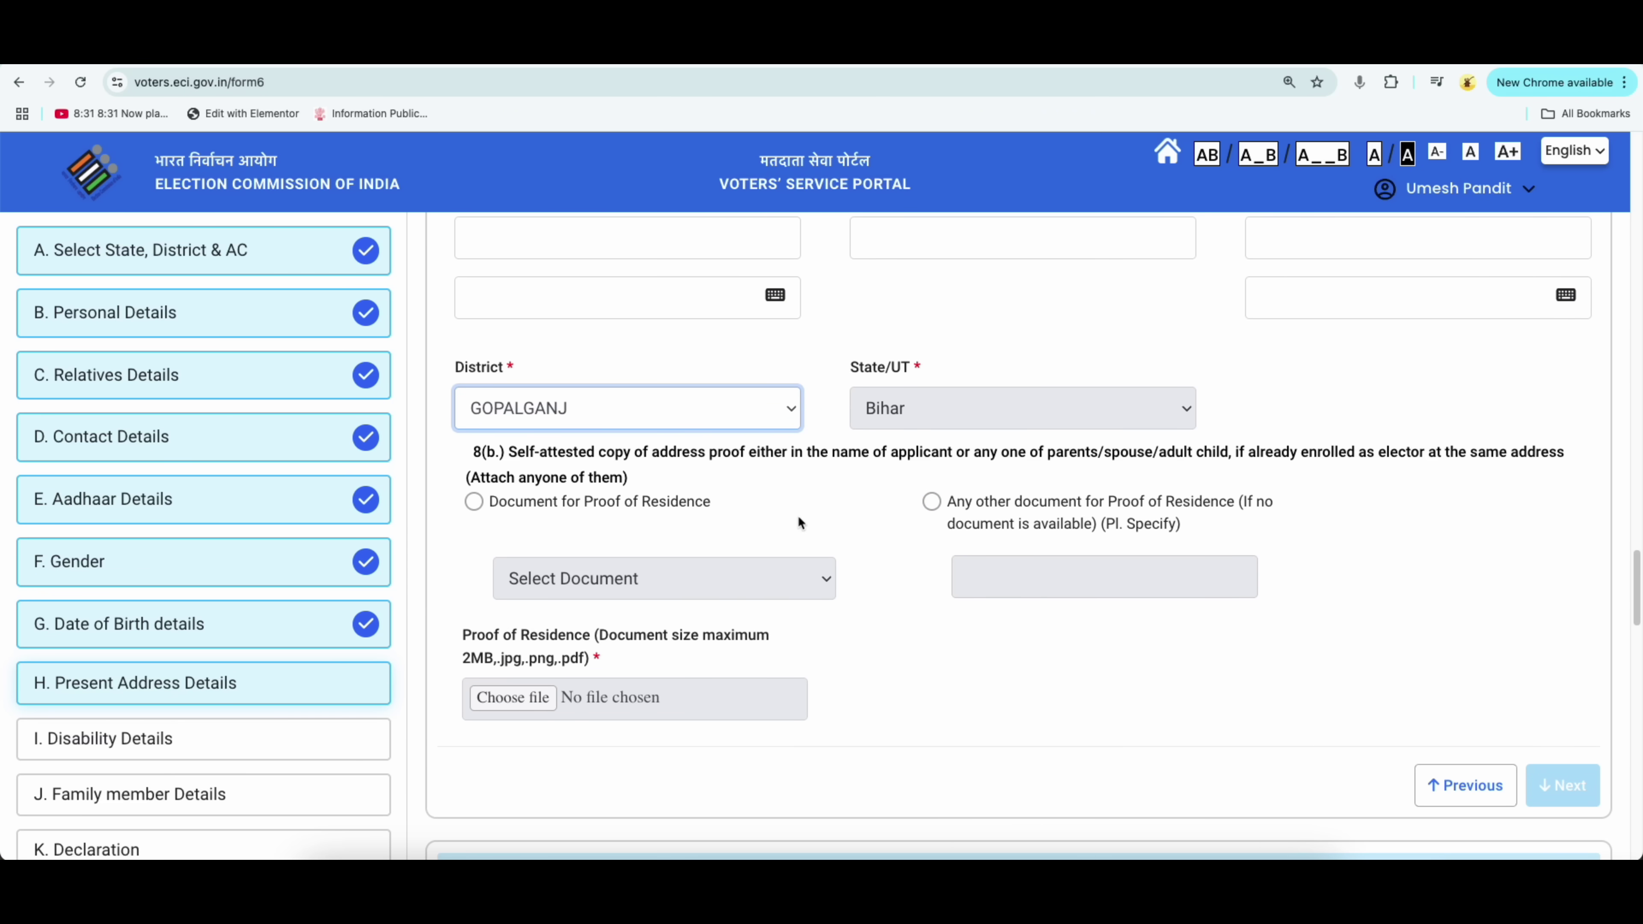
pyautogui.scroll(-1, 810, 522)
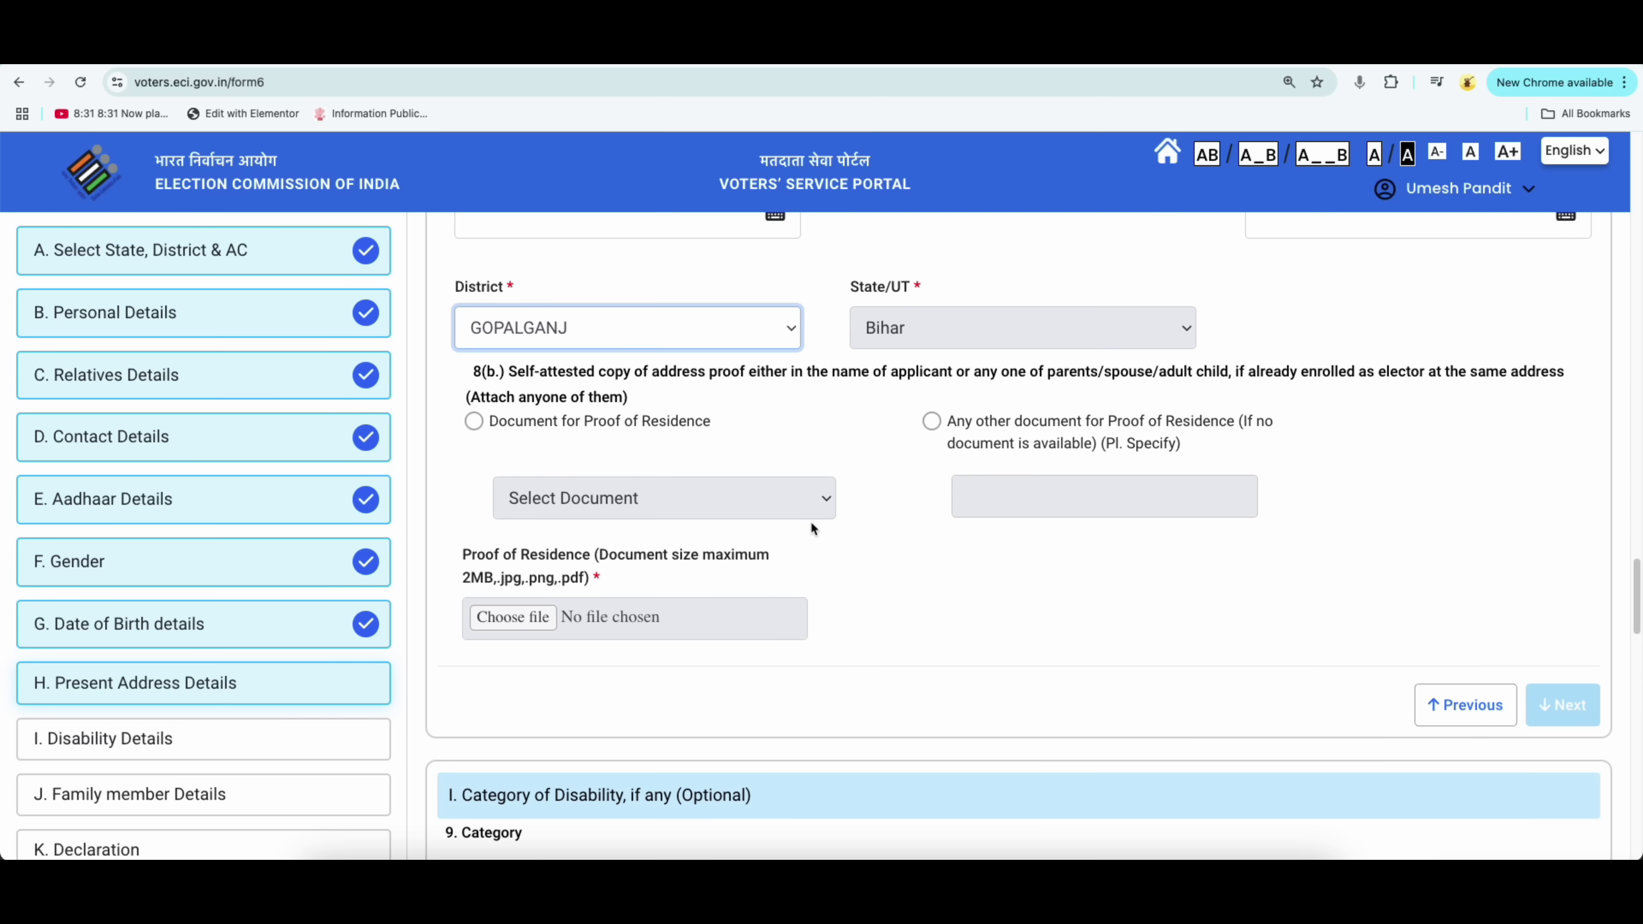
pyautogui.scroll(6, 806, 515)
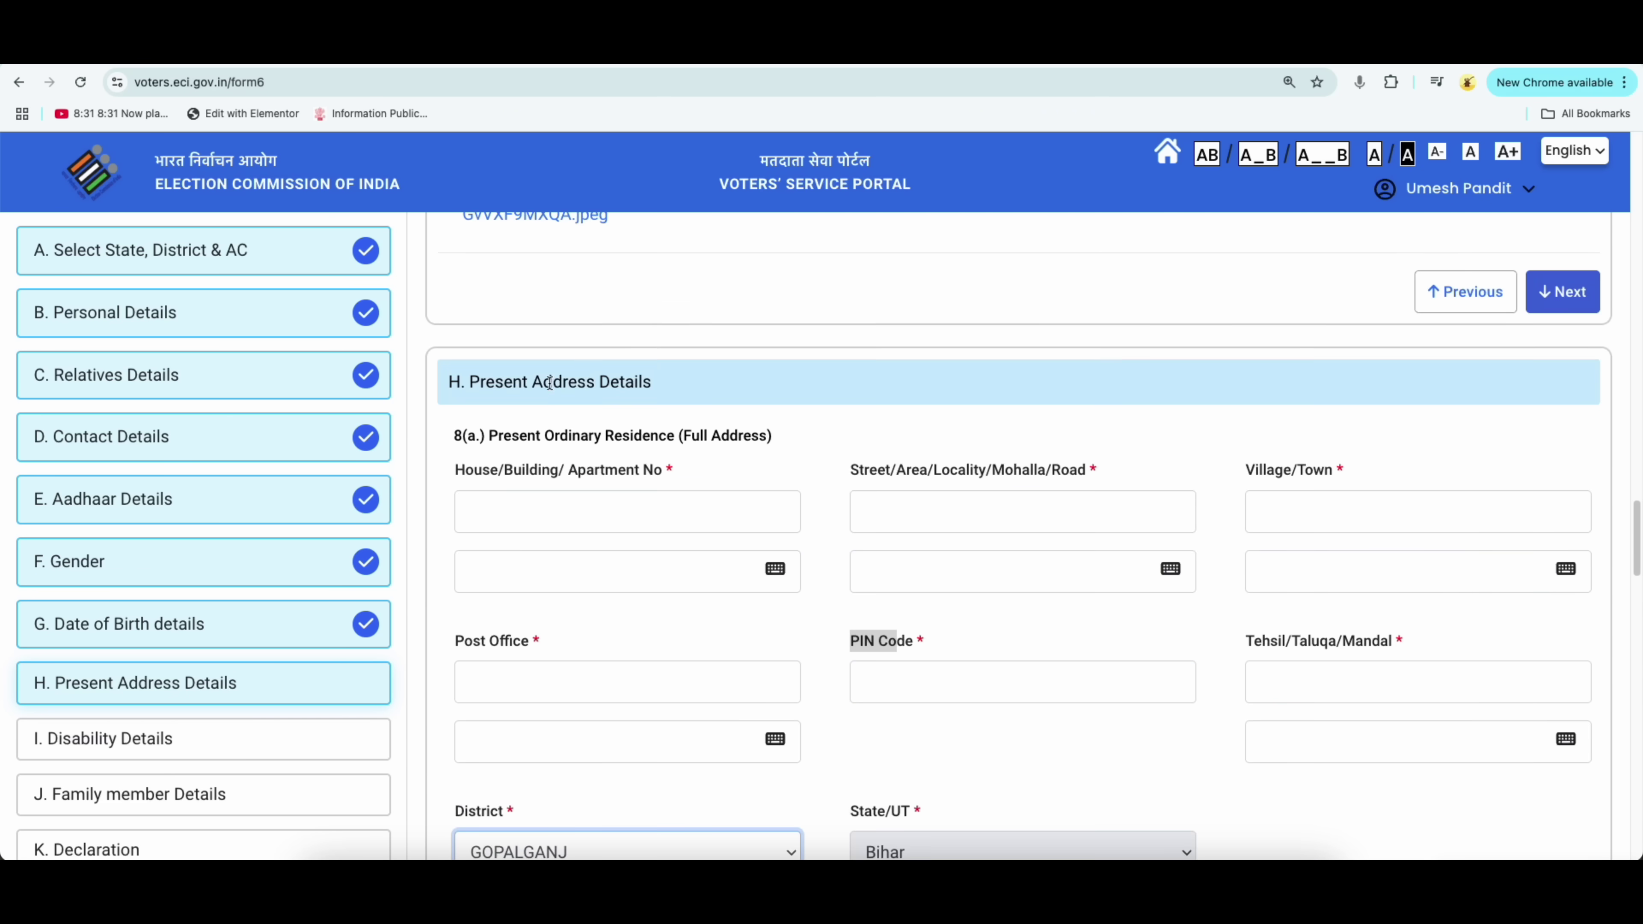
pyautogui.scroll(-5, 801, 590)
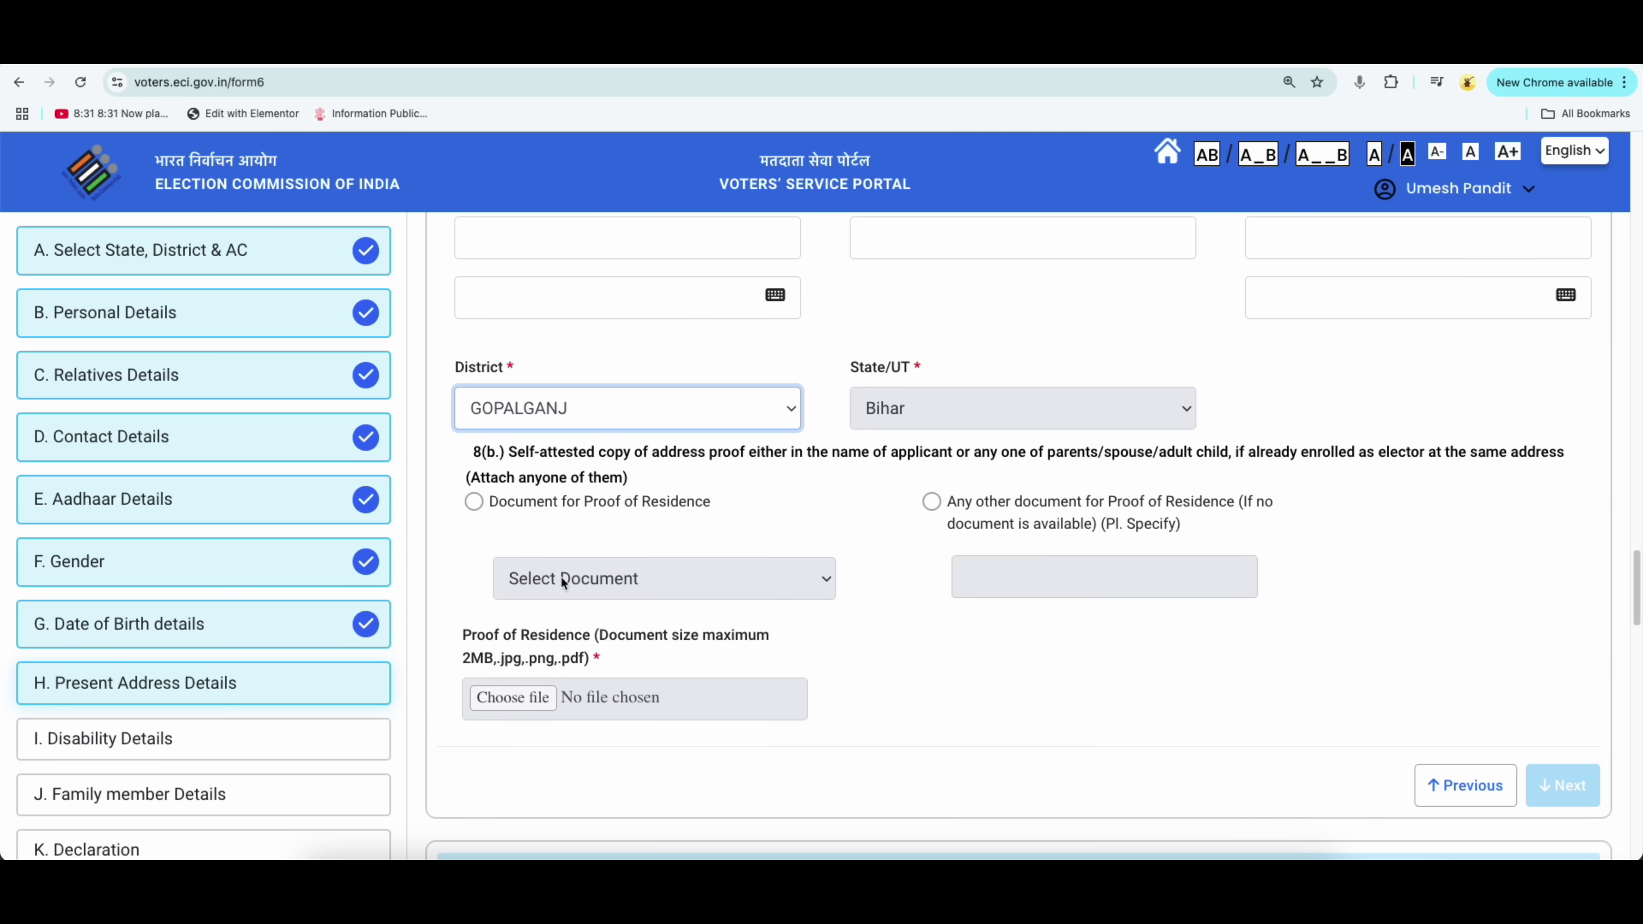
pyautogui.click(474, 503)
pyautogui.click(533, 570)
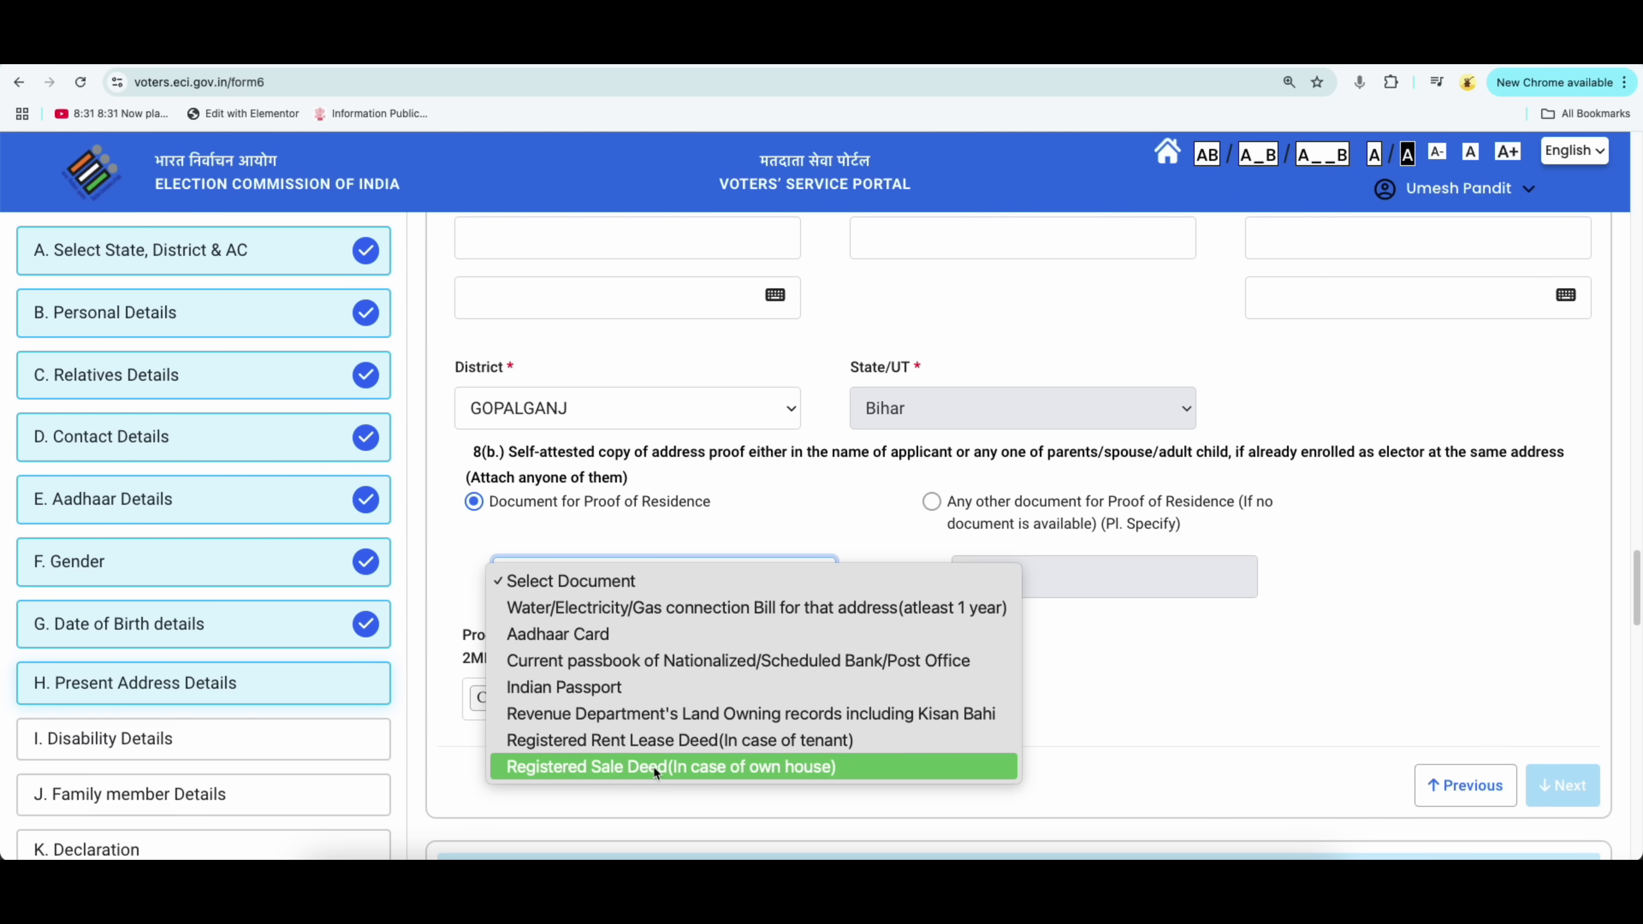
pyautogui.click(575, 633)
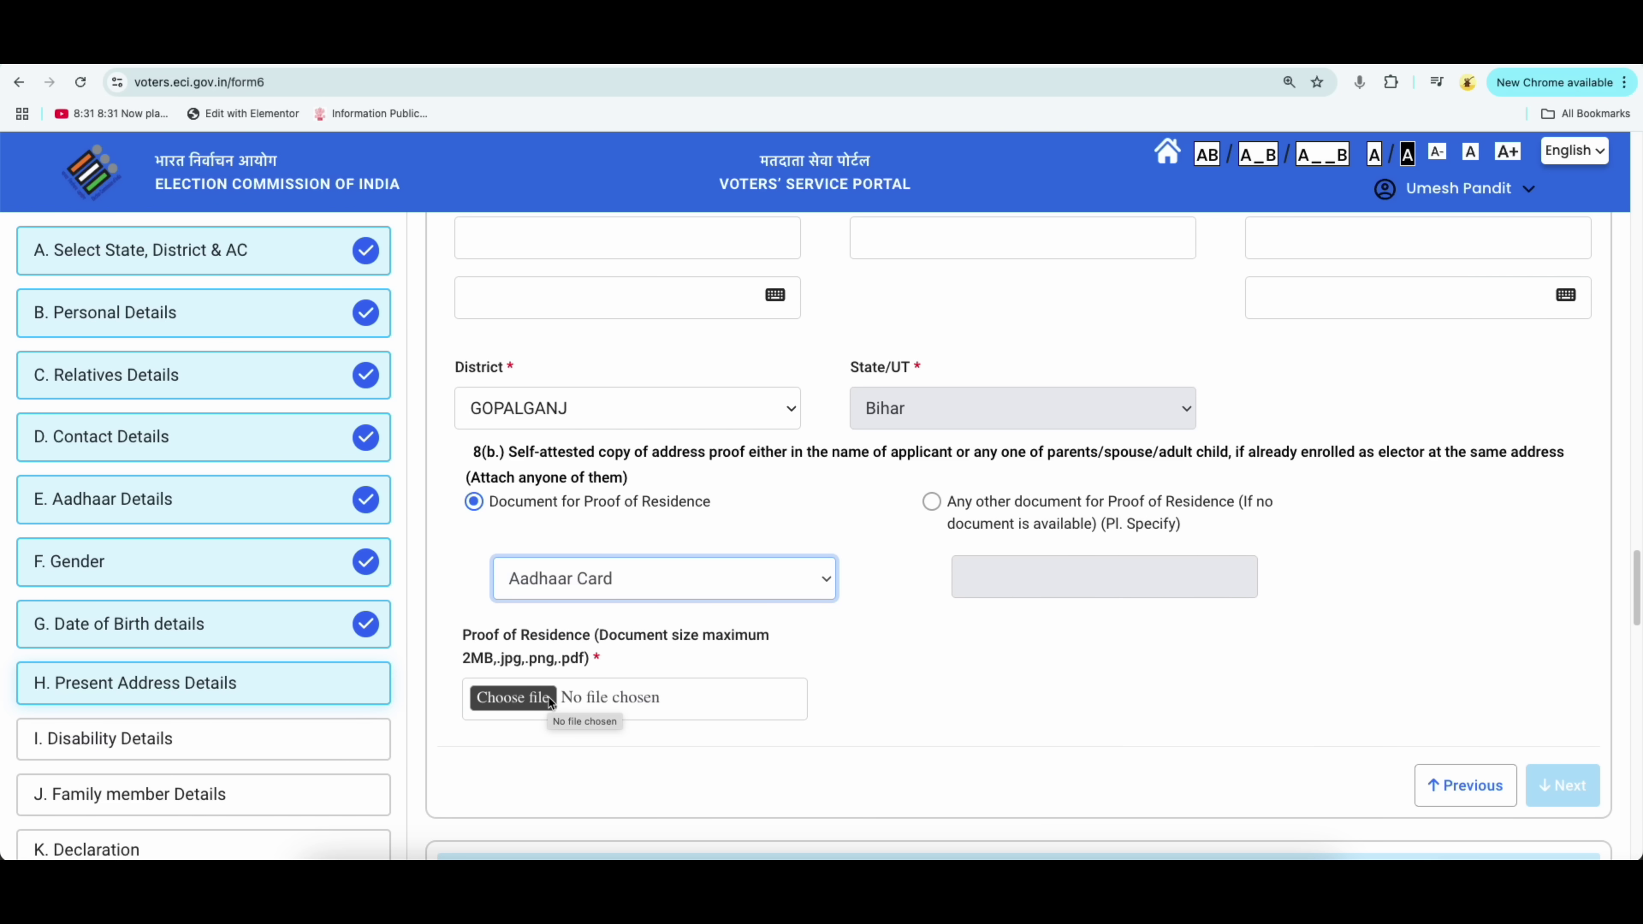
pyautogui.click(931, 501)
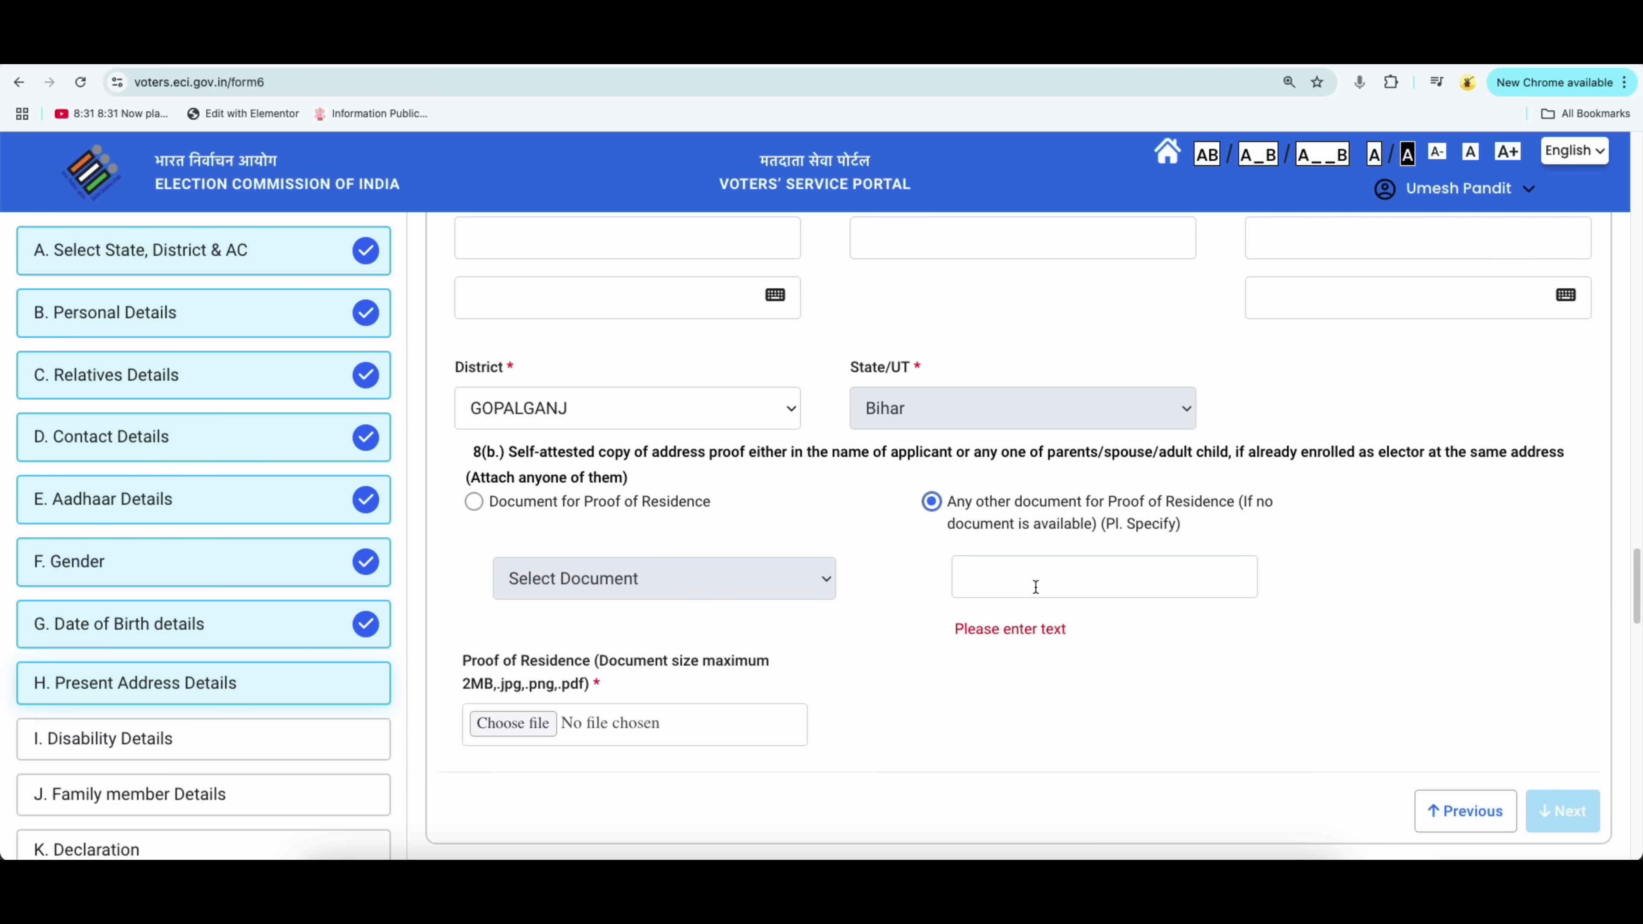
# Choose Aadhaar Card as the Document for Proof of Residence and proceed past the optional disability section to Family member Details
pyautogui.click(473, 503)
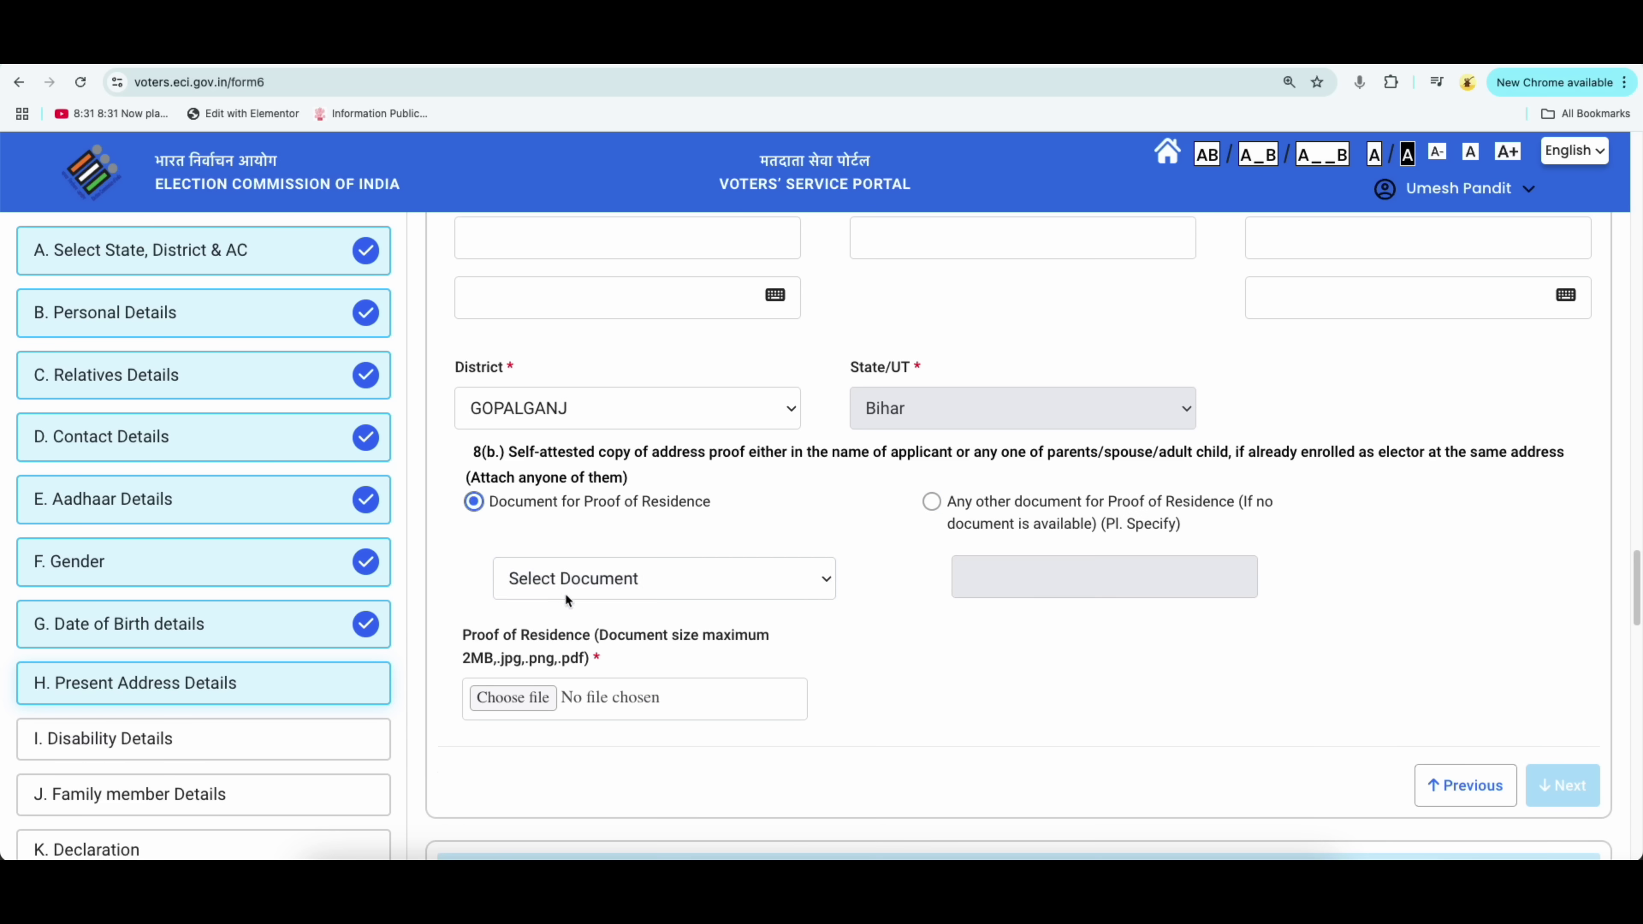
pyautogui.click(565, 591)
pyautogui.click(560, 633)
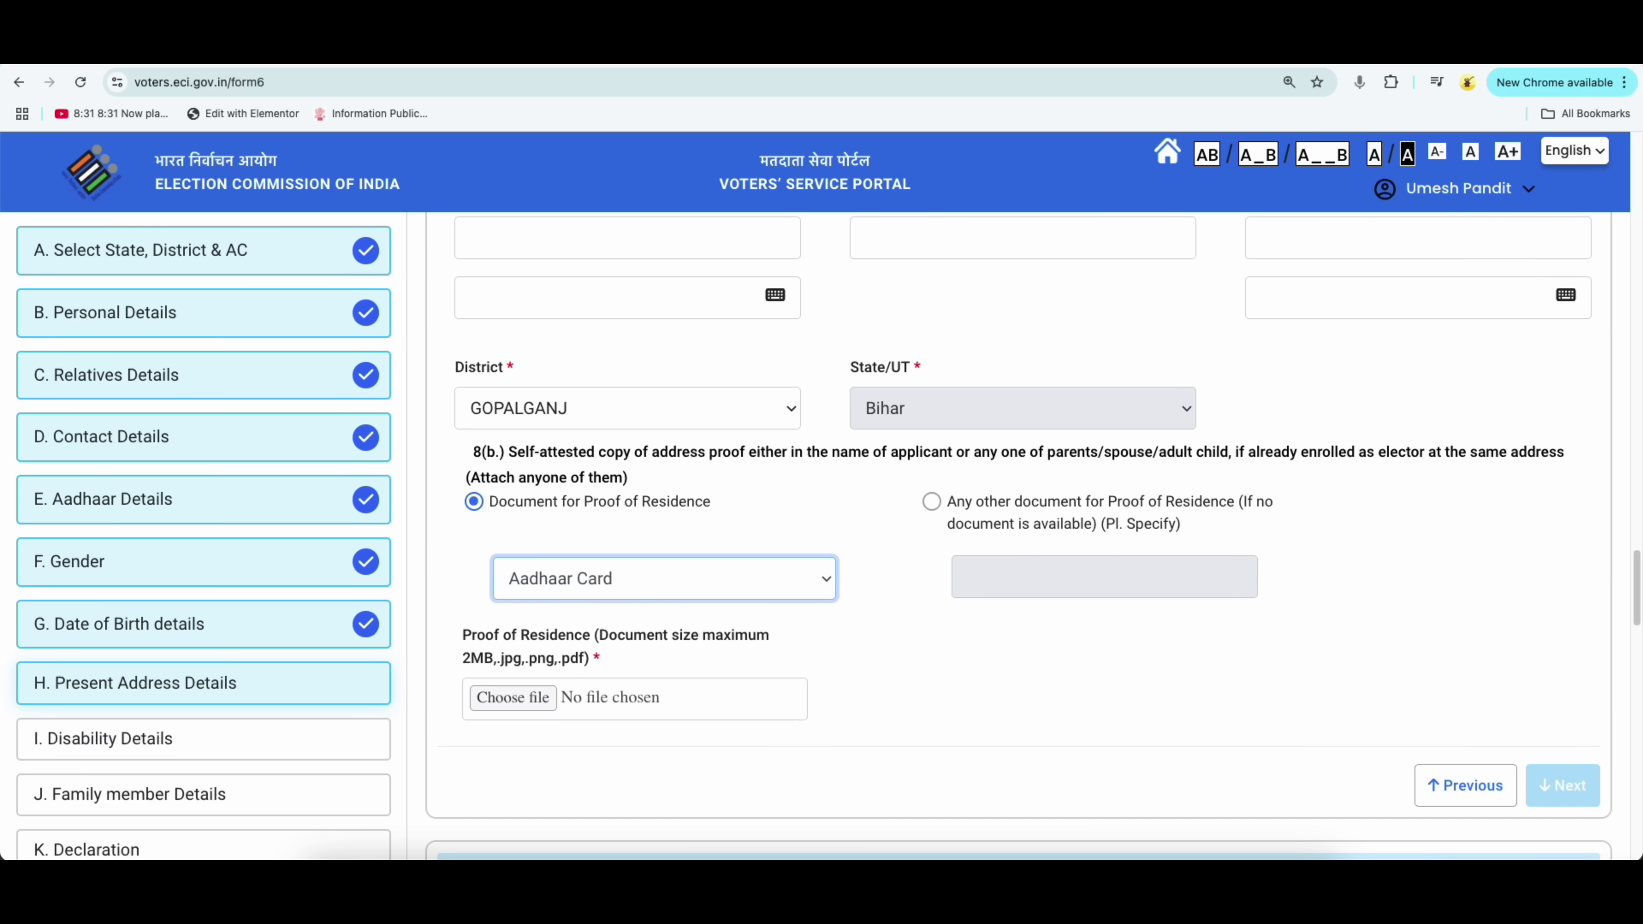
pyautogui.click(1563, 785)
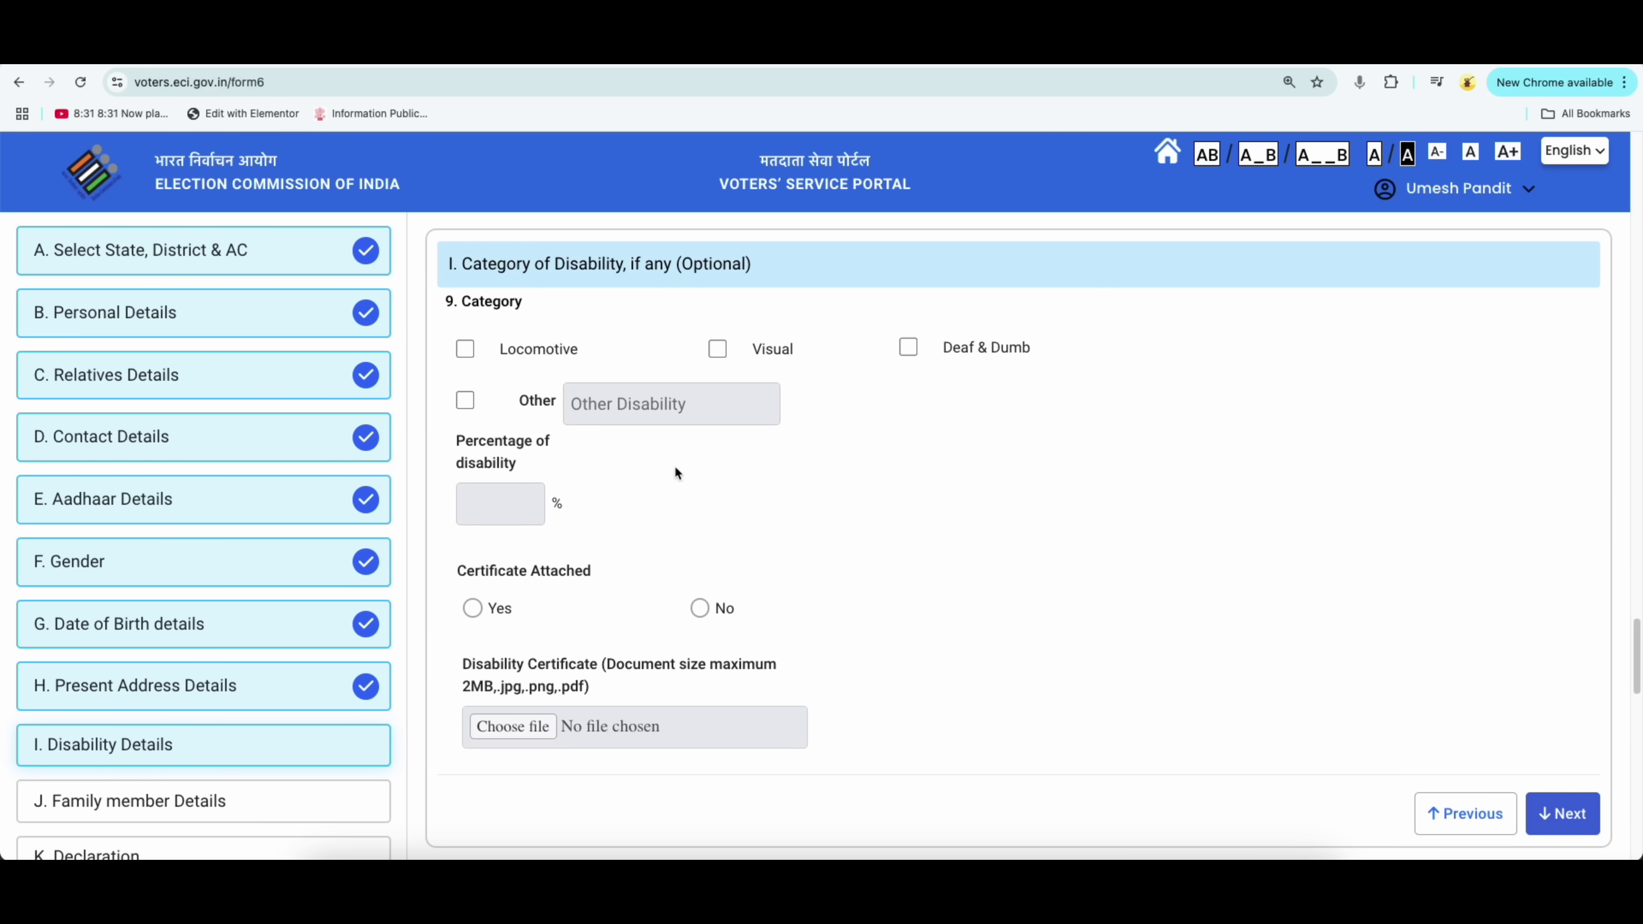
pyautogui.click(1569, 817)
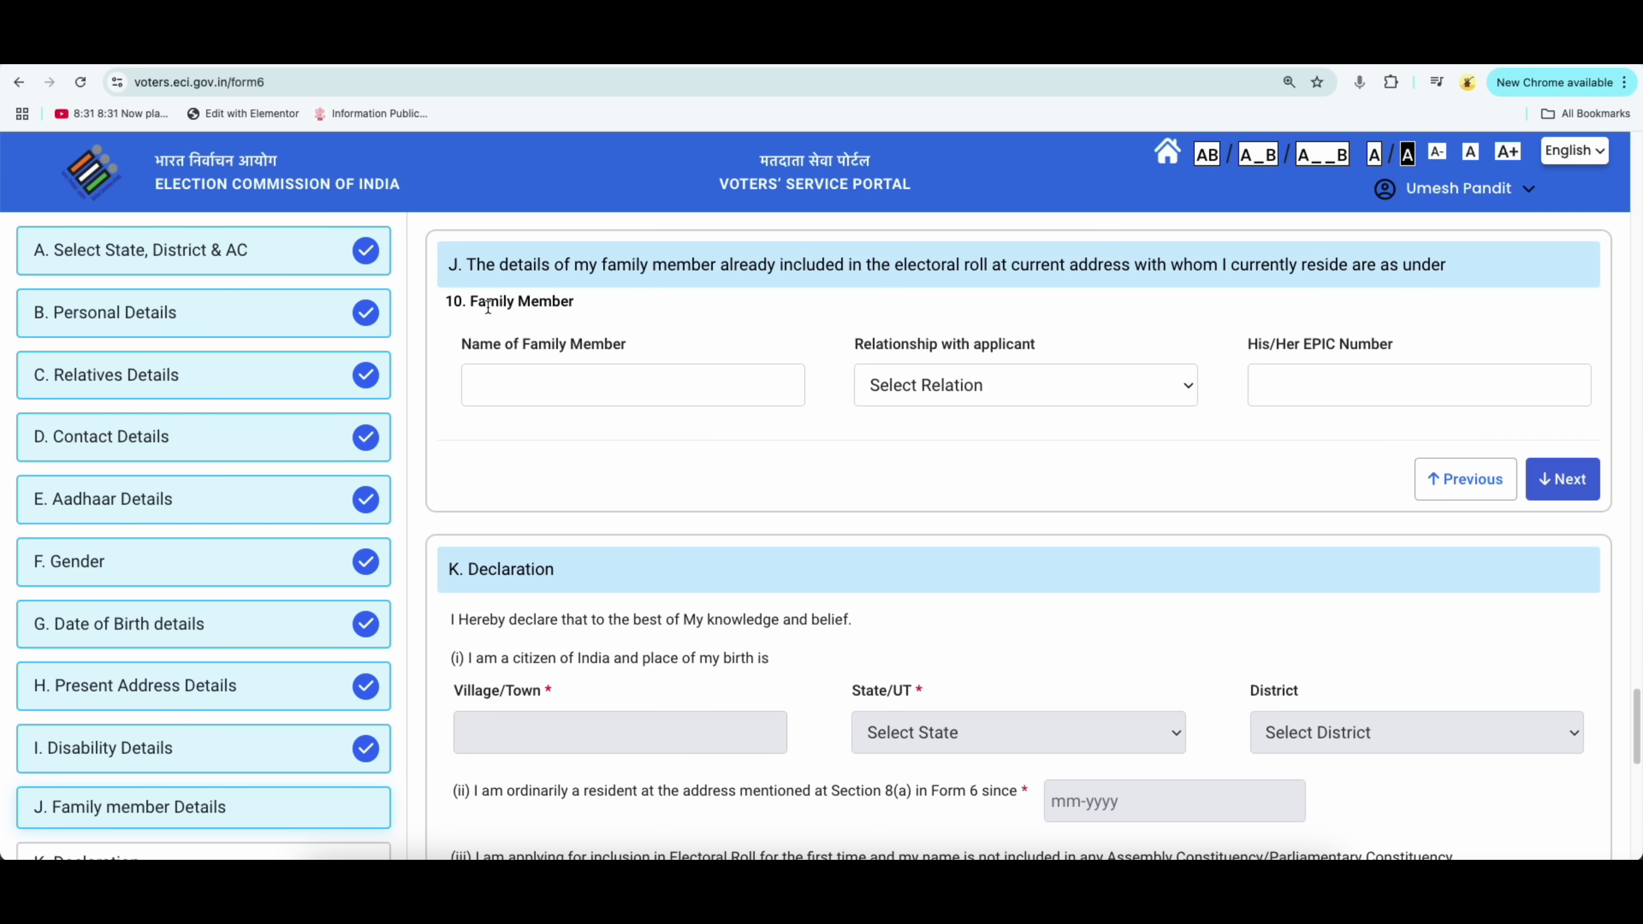
# Select Father as the family member's relationship with the applicant and proceed to the Declaration
pyautogui.moveTo(489, 307); pyautogui.dragTo(574, 303)
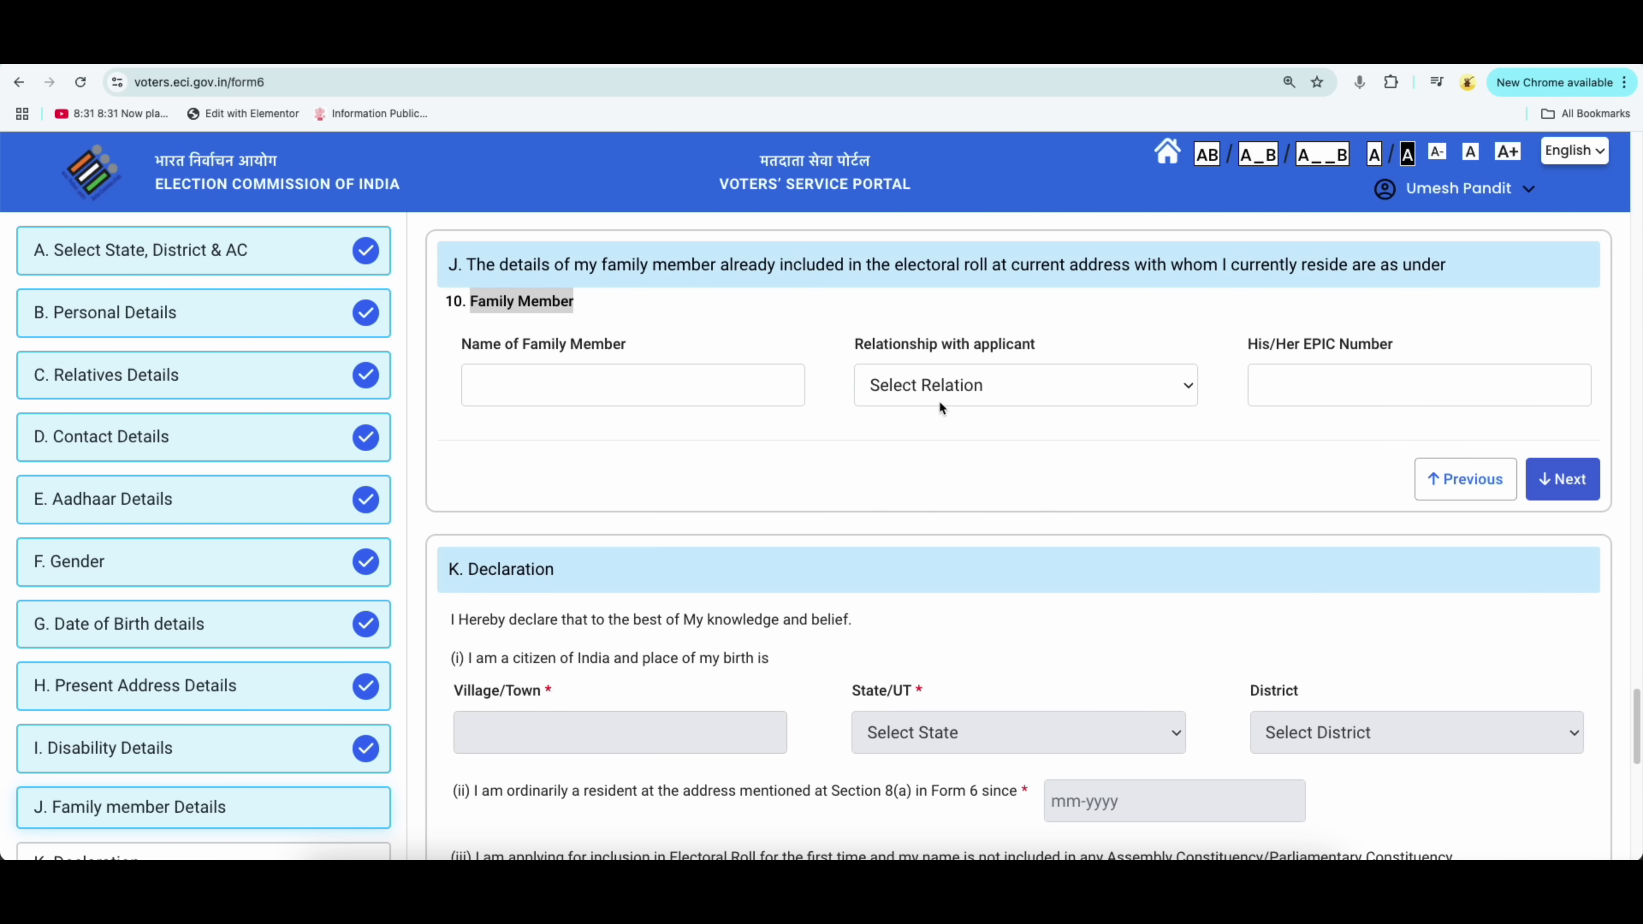
pyautogui.click(943, 387)
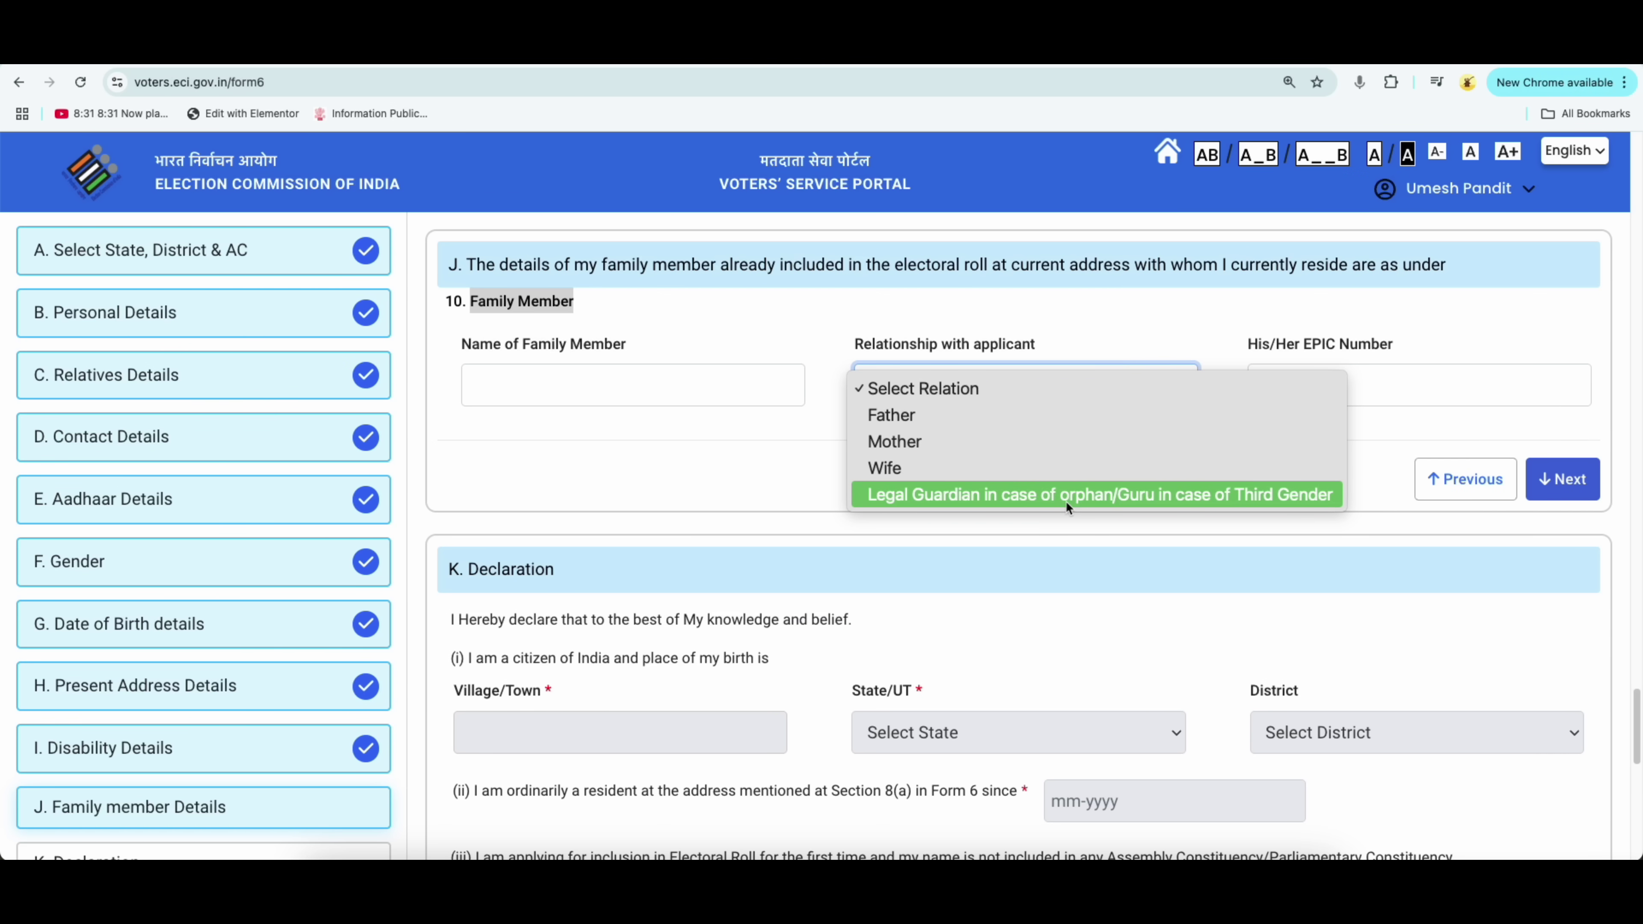
pyautogui.click(593, 394)
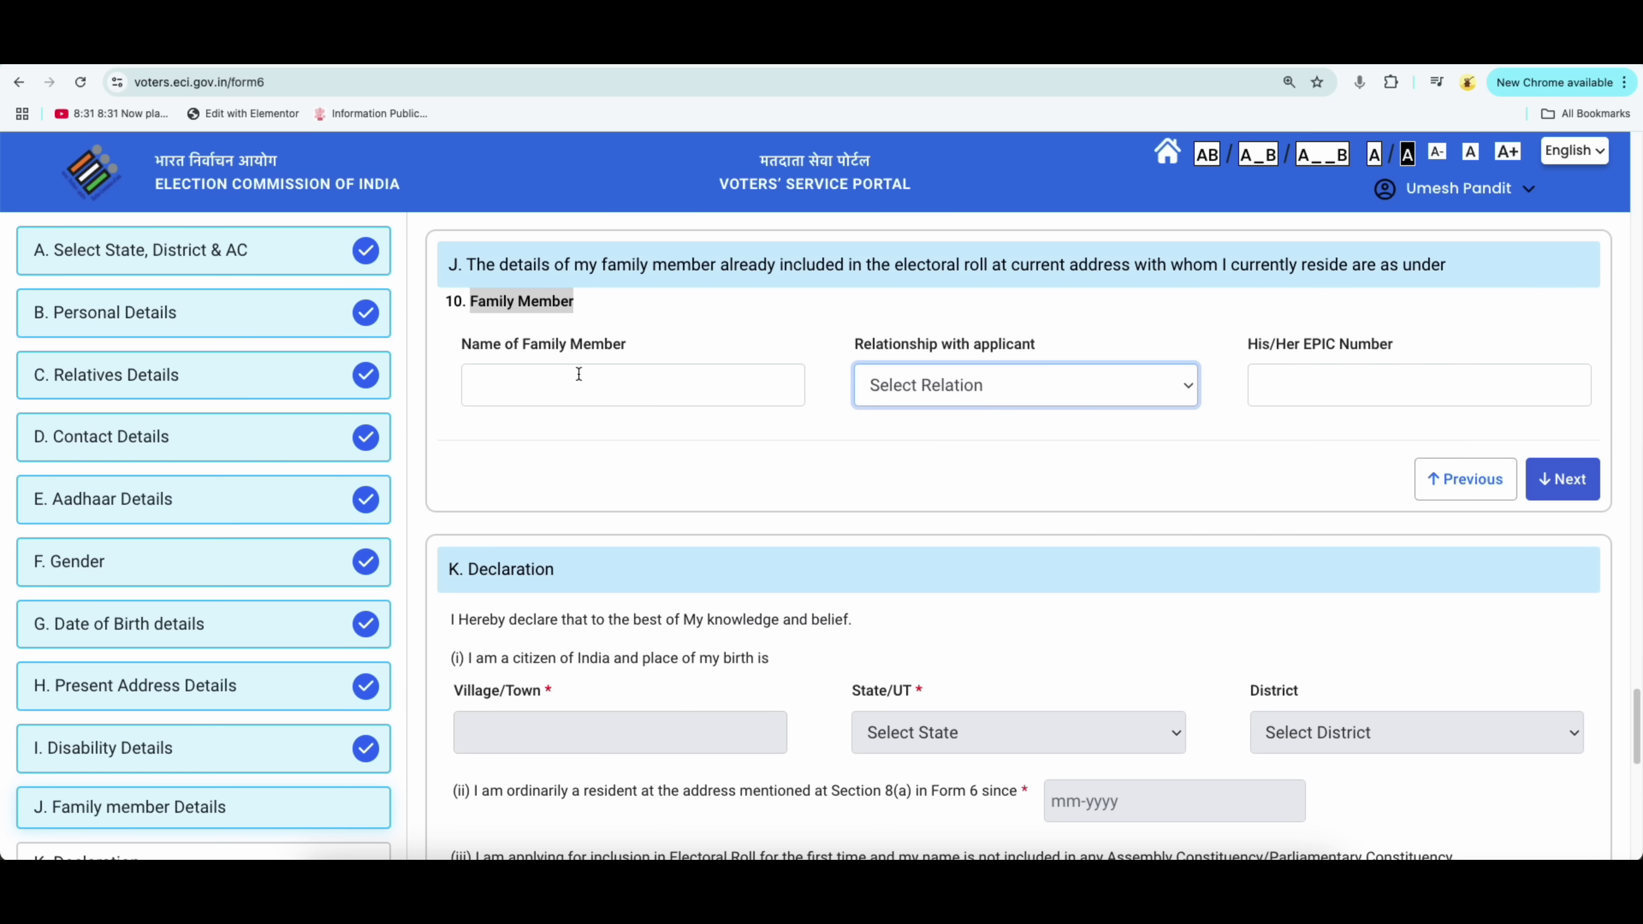
pyautogui.click(970, 388)
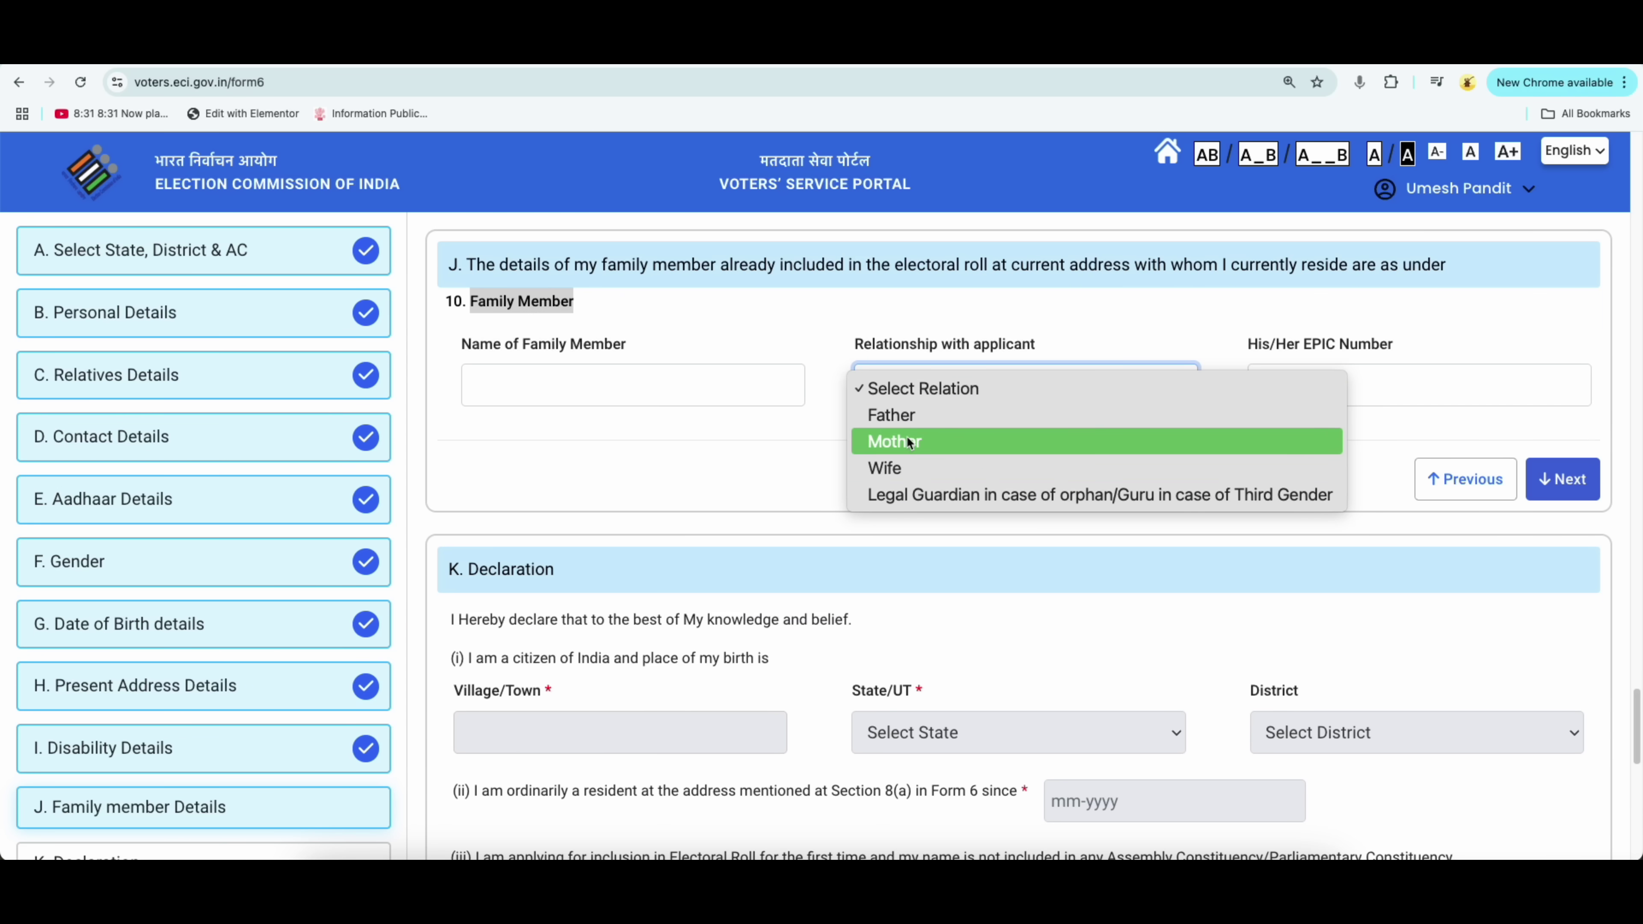
pyautogui.click(903, 415)
pyautogui.moveTo(1245, 346); pyautogui.dragTo(1397, 352)
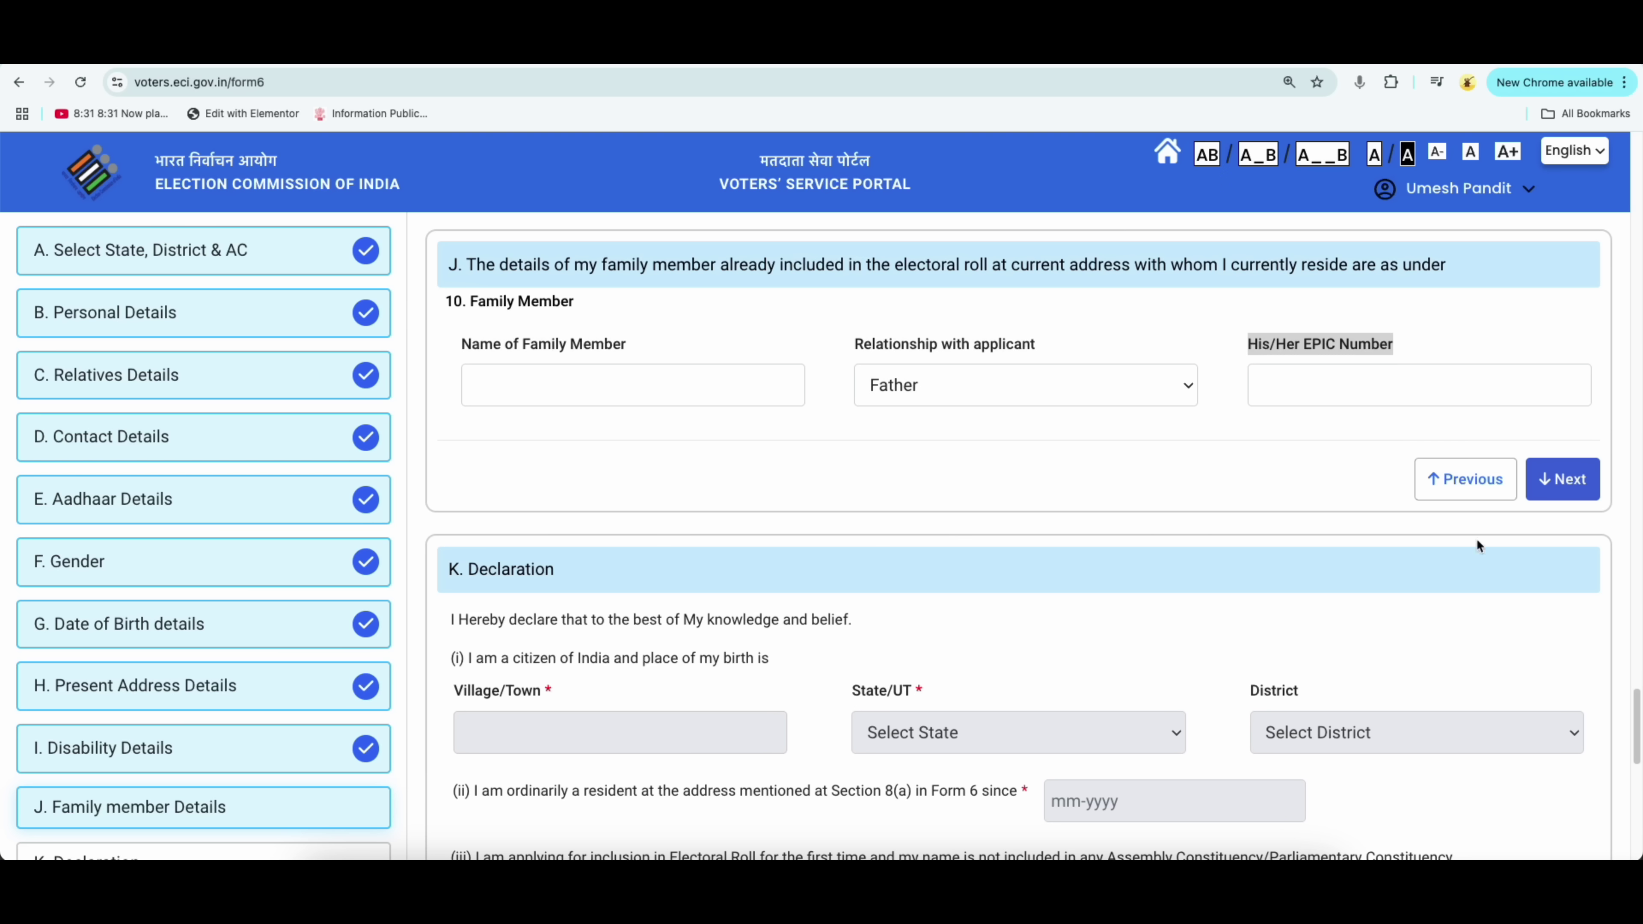
pyautogui.click(1573, 485)
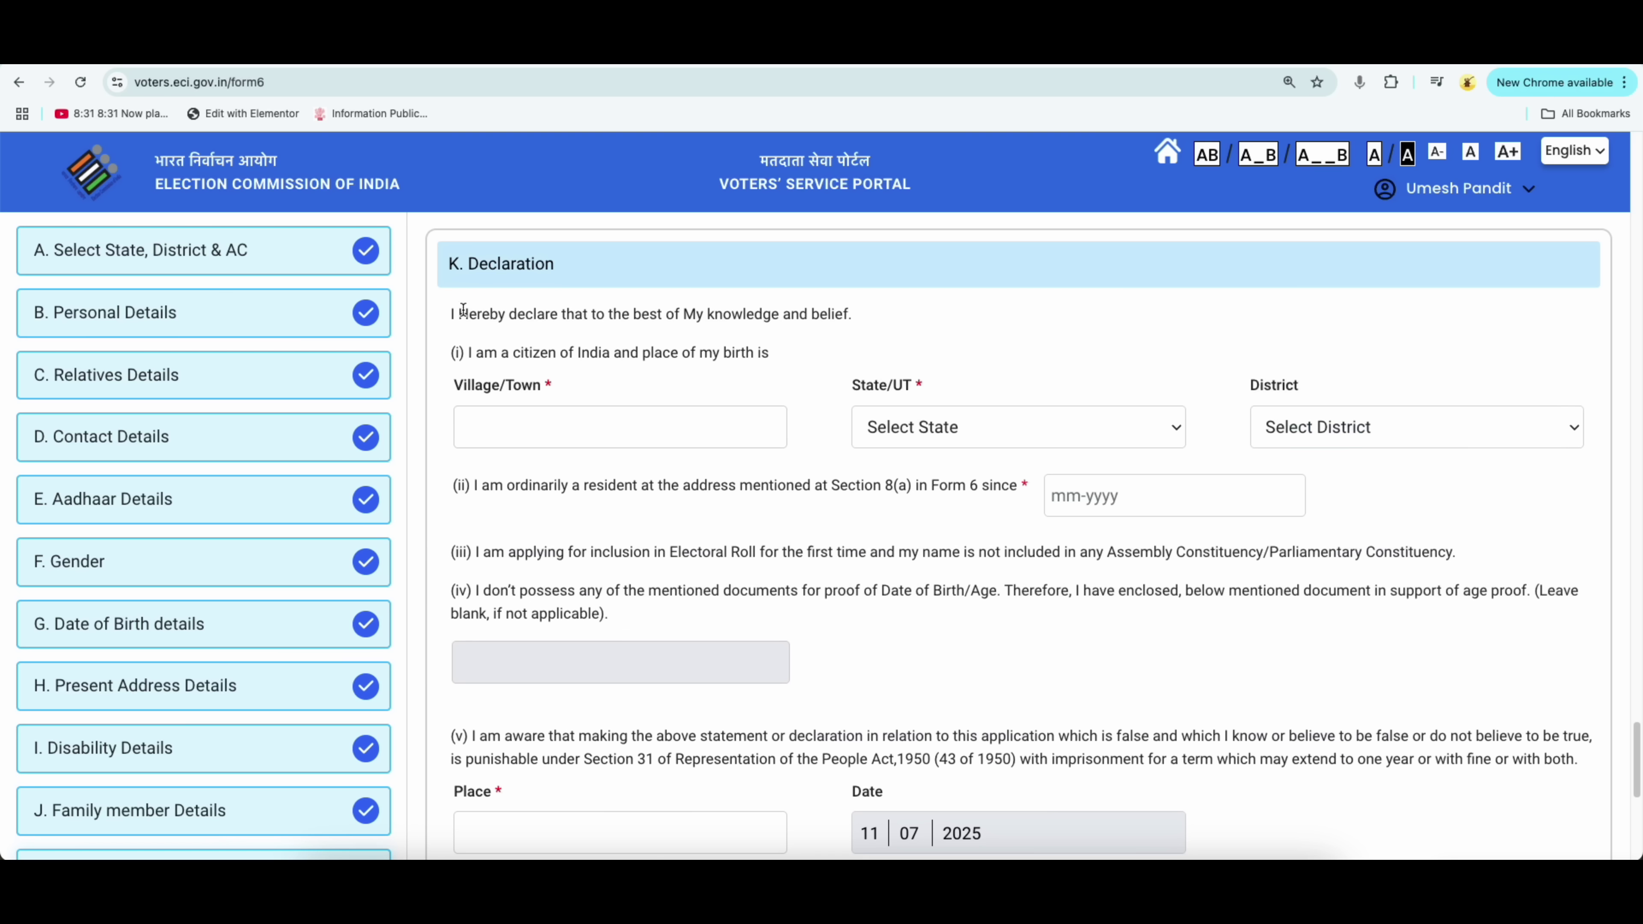
# Set the place of birth in the Declaration to state Bihar and district GOPALGANJ
pyautogui.moveTo(469, 275); pyautogui.dragTo(545, 264)
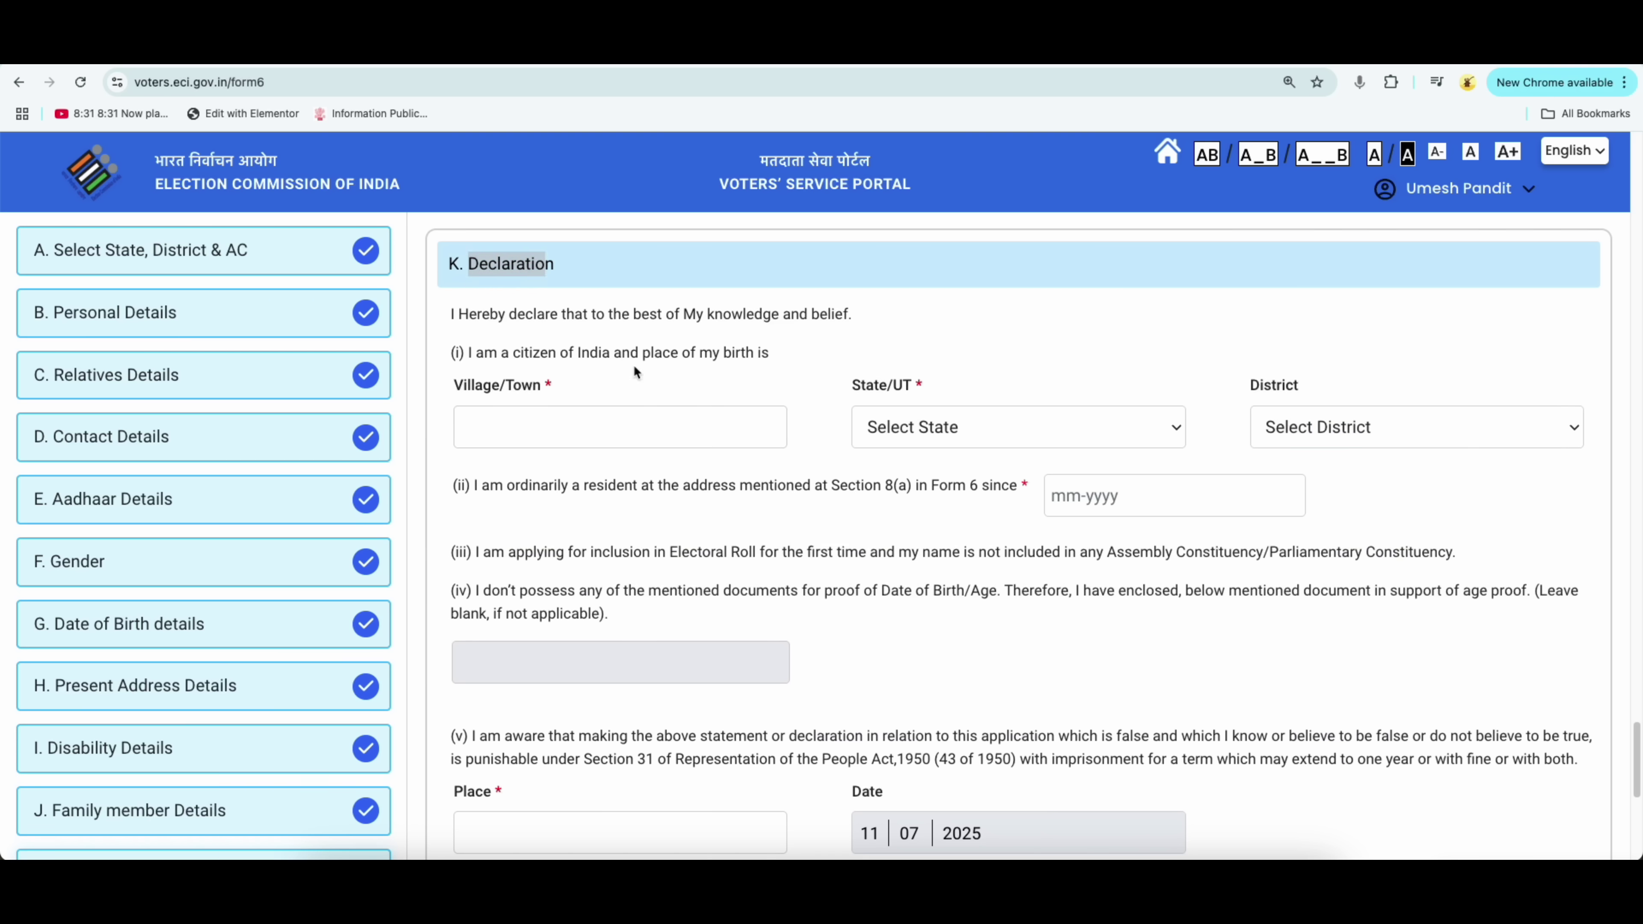
pyautogui.click(463, 385)
pyautogui.moveTo(468, 386); pyautogui.dragTo(540, 425)
pyautogui.click(875, 429)
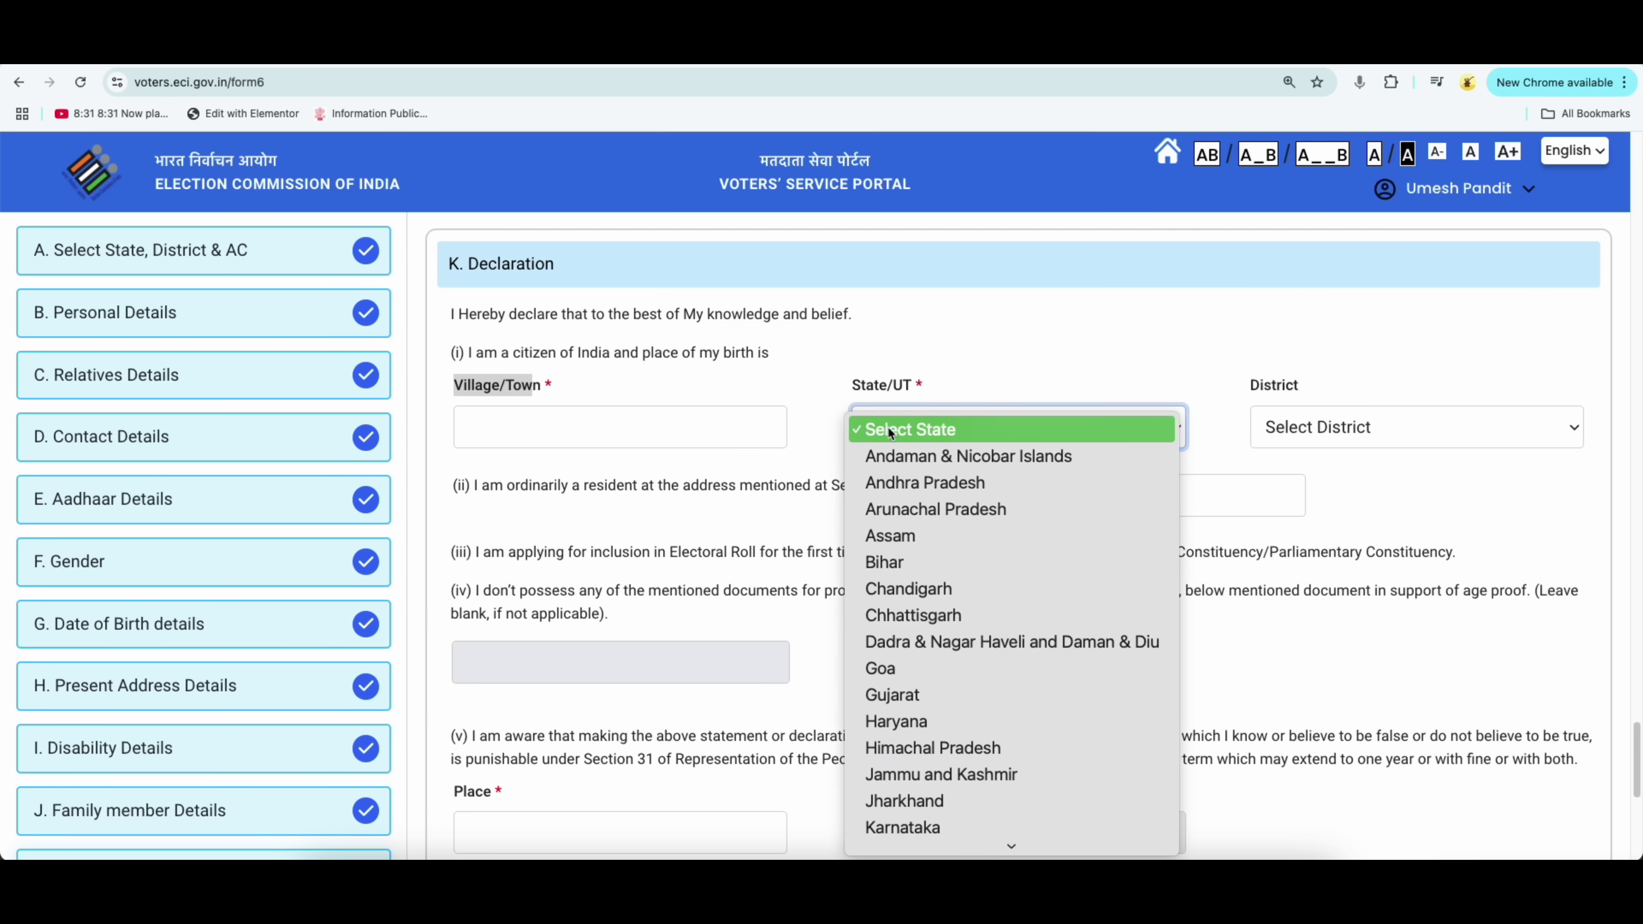
pyautogui.click(896, 434)
pyautogui.click(901, 435)
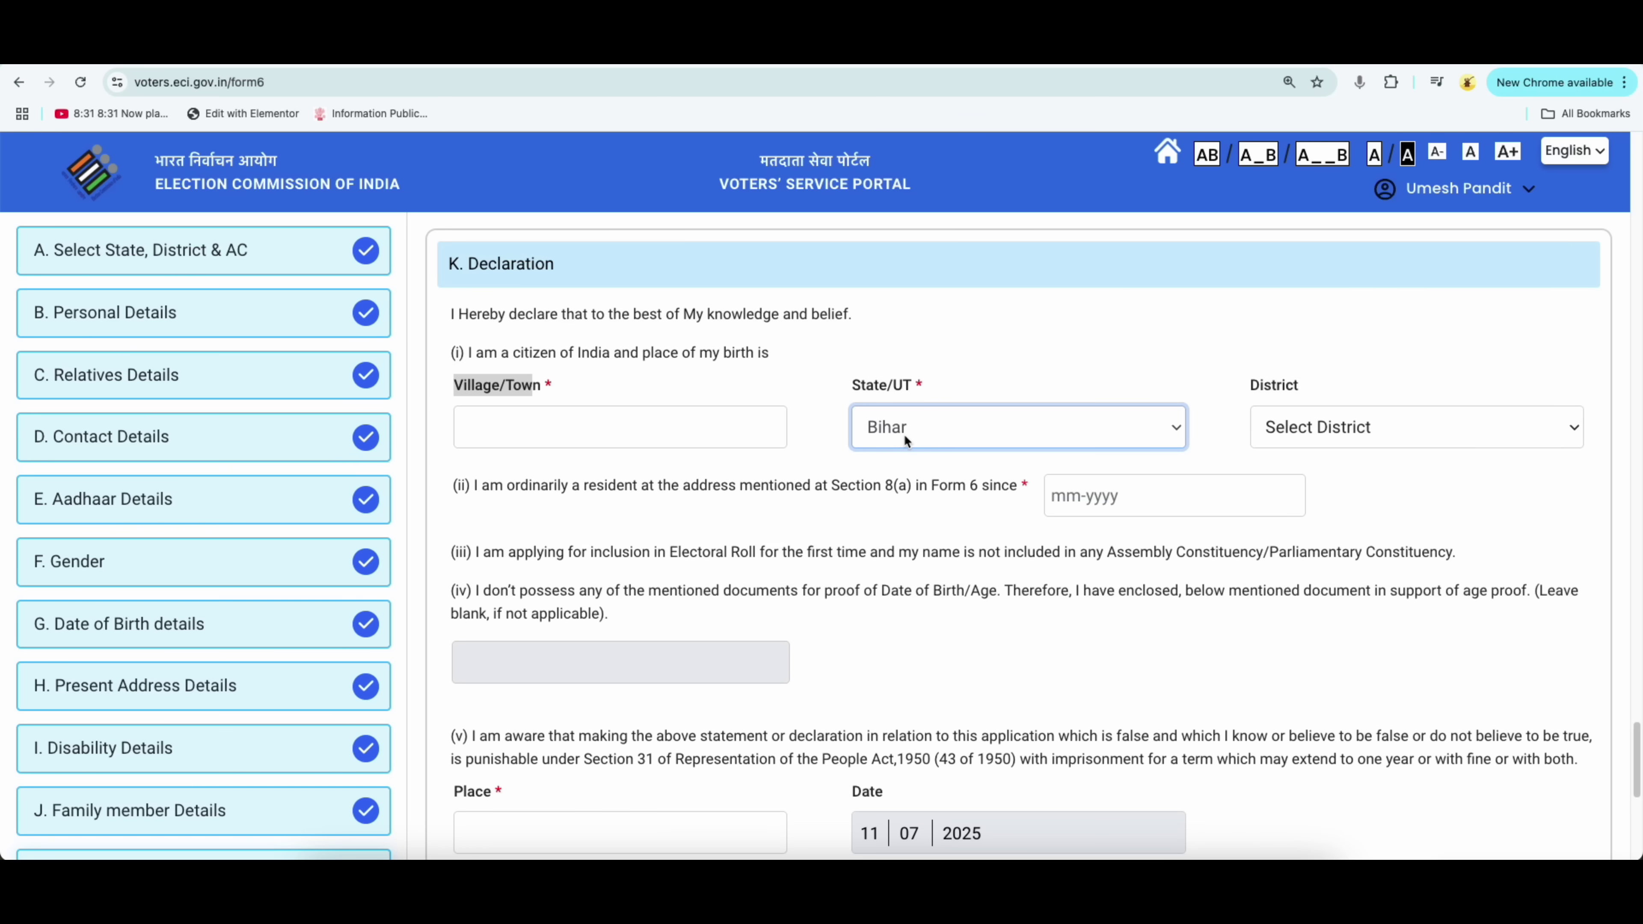
pyautogui.click(1321, 430)
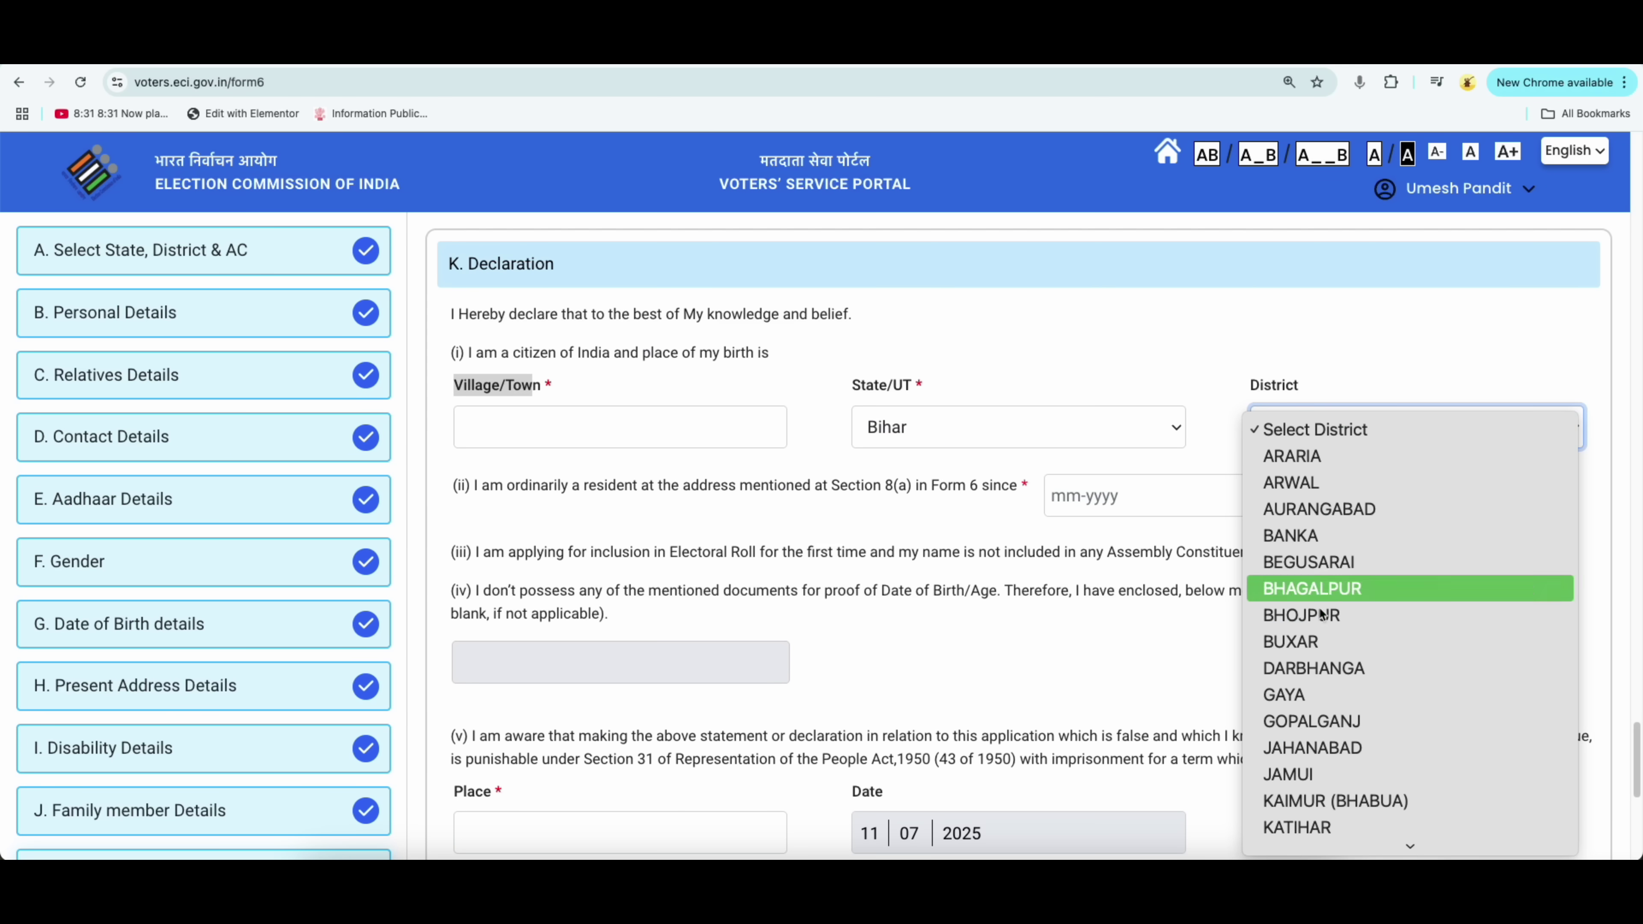
pyautogui.click(1319, 719)
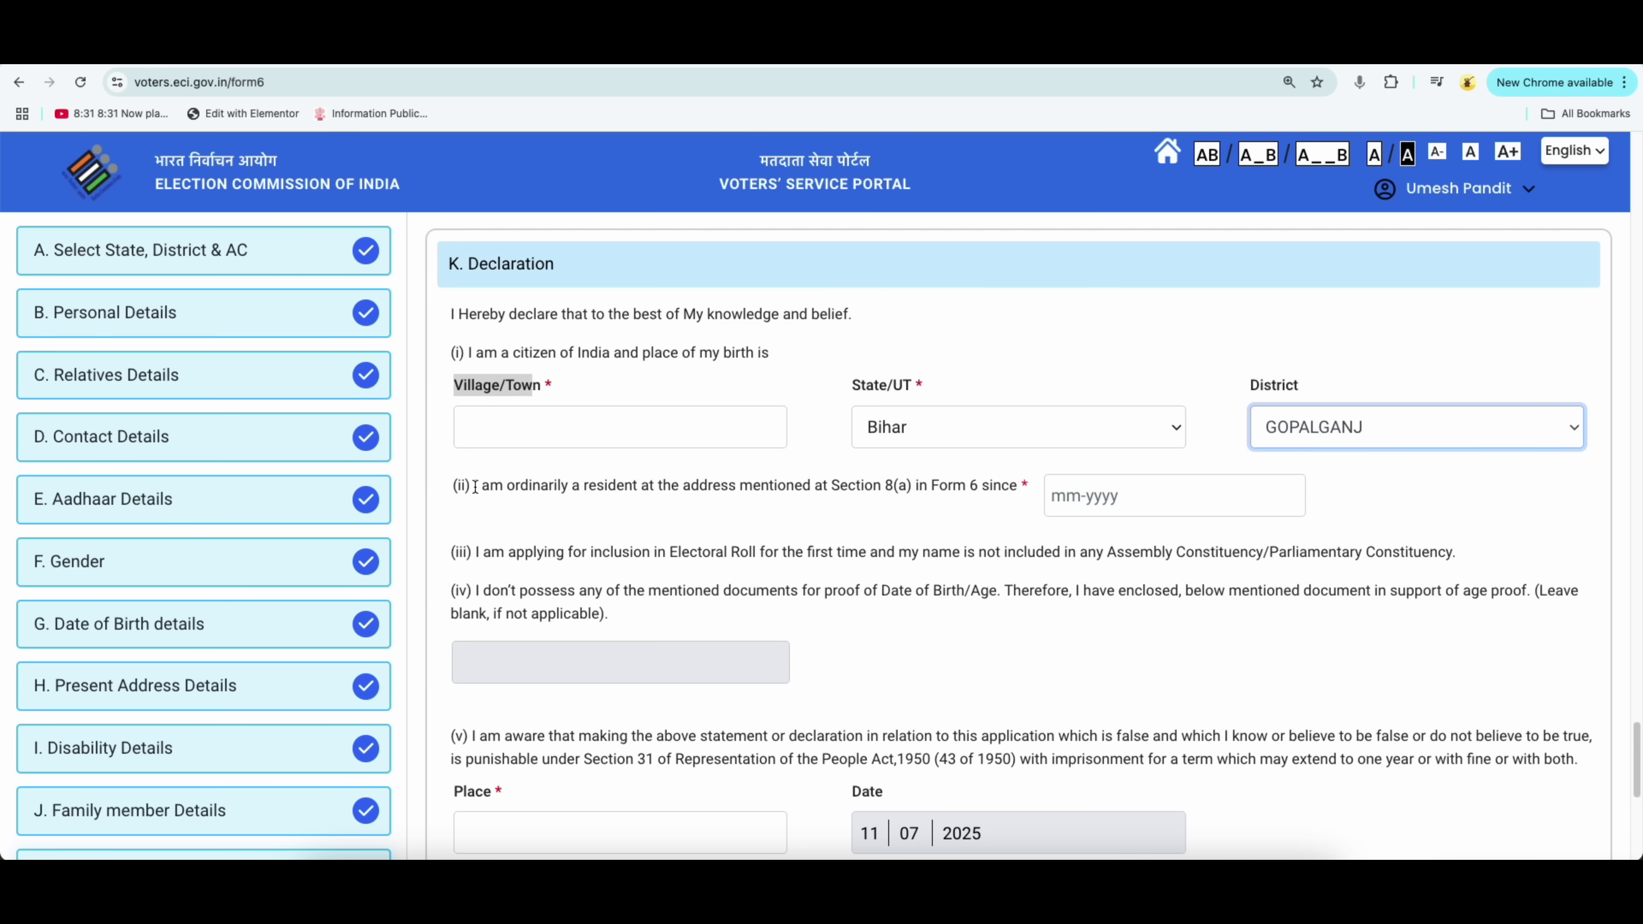
# Enter dhsh as the Place in the Declaration and proceed to the Captcha section
pyautogui.moveTo(475, 487); pyautogui.dragTo(1055, 496)
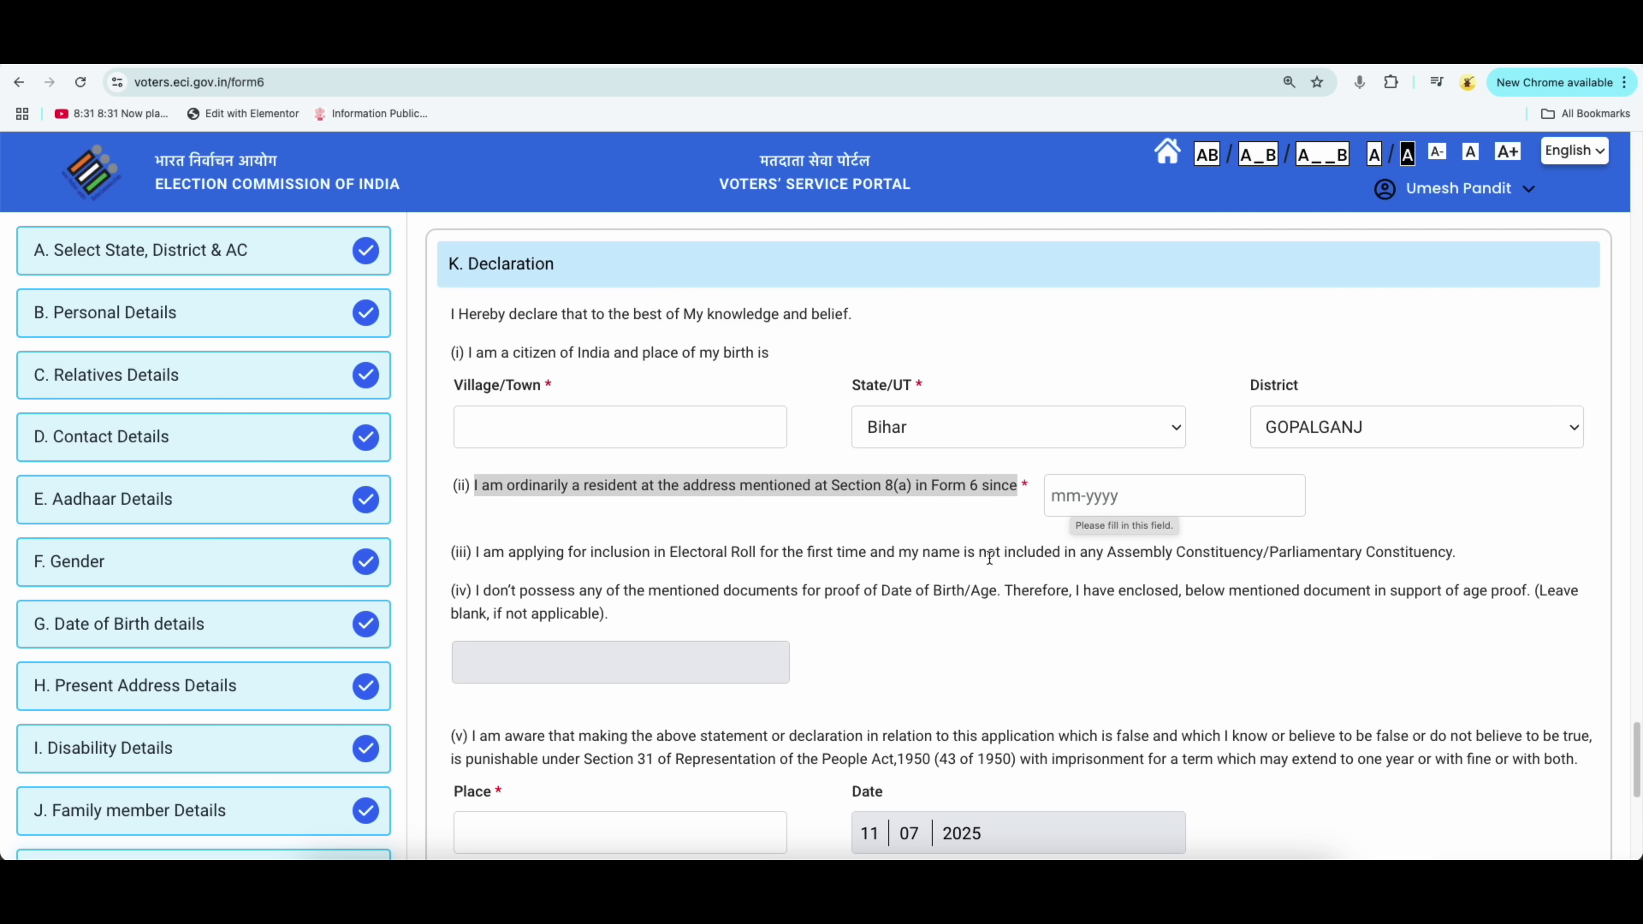
pyautogui.scroll(-2, 1001, 552)
pyautogui.scroll(-1, 841, 583)
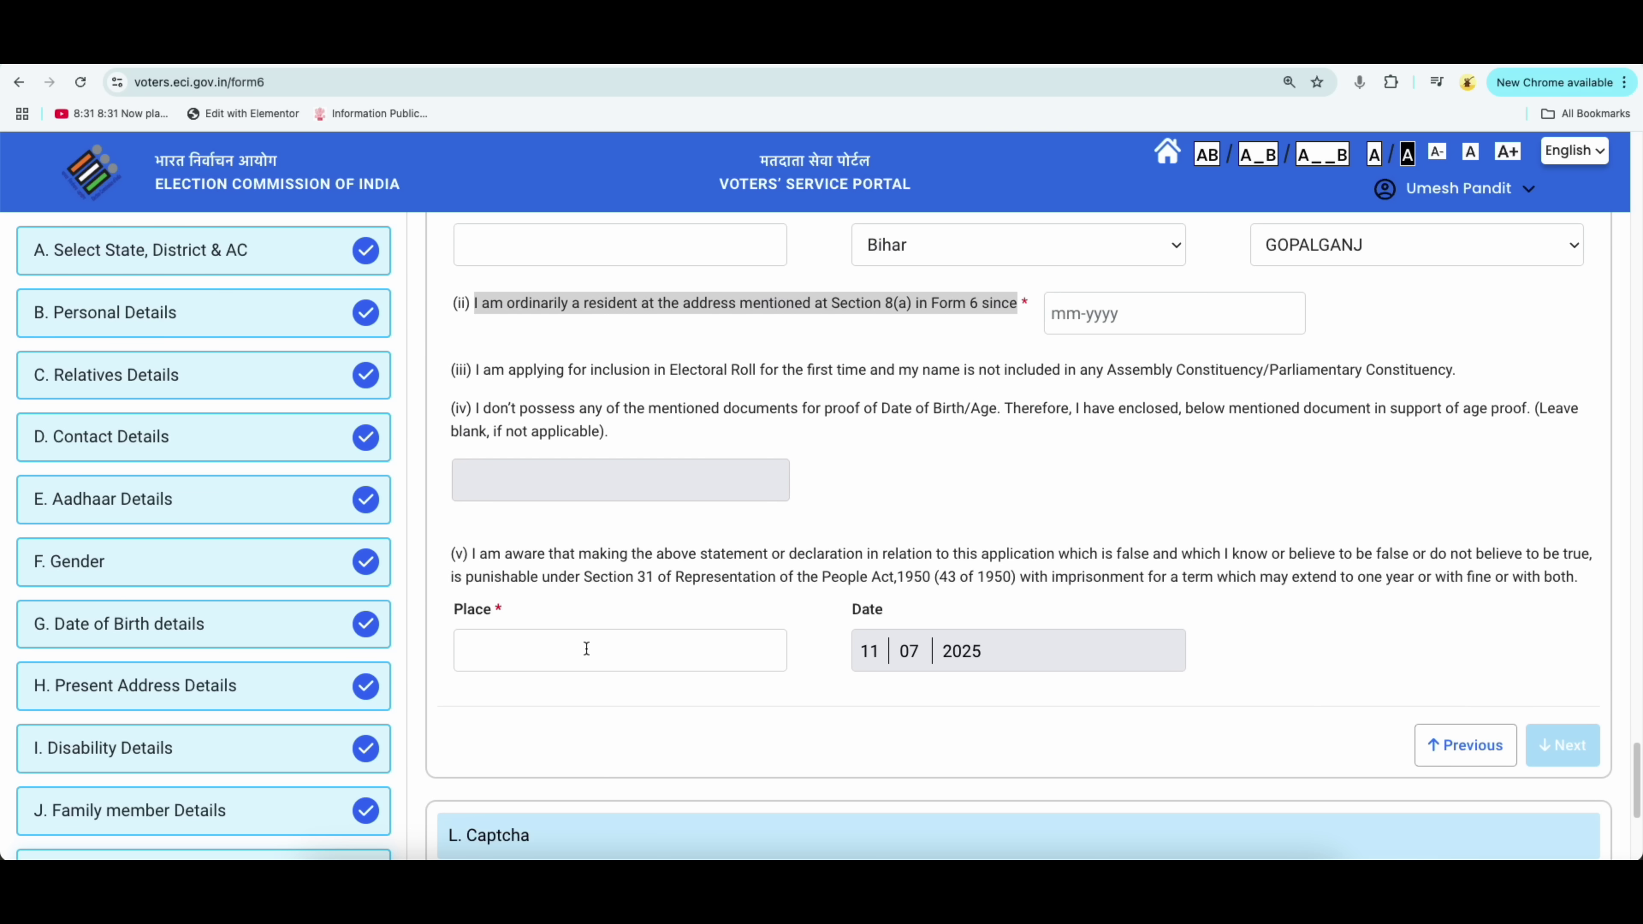
pyautogui.scroll(-2, 896, 673)
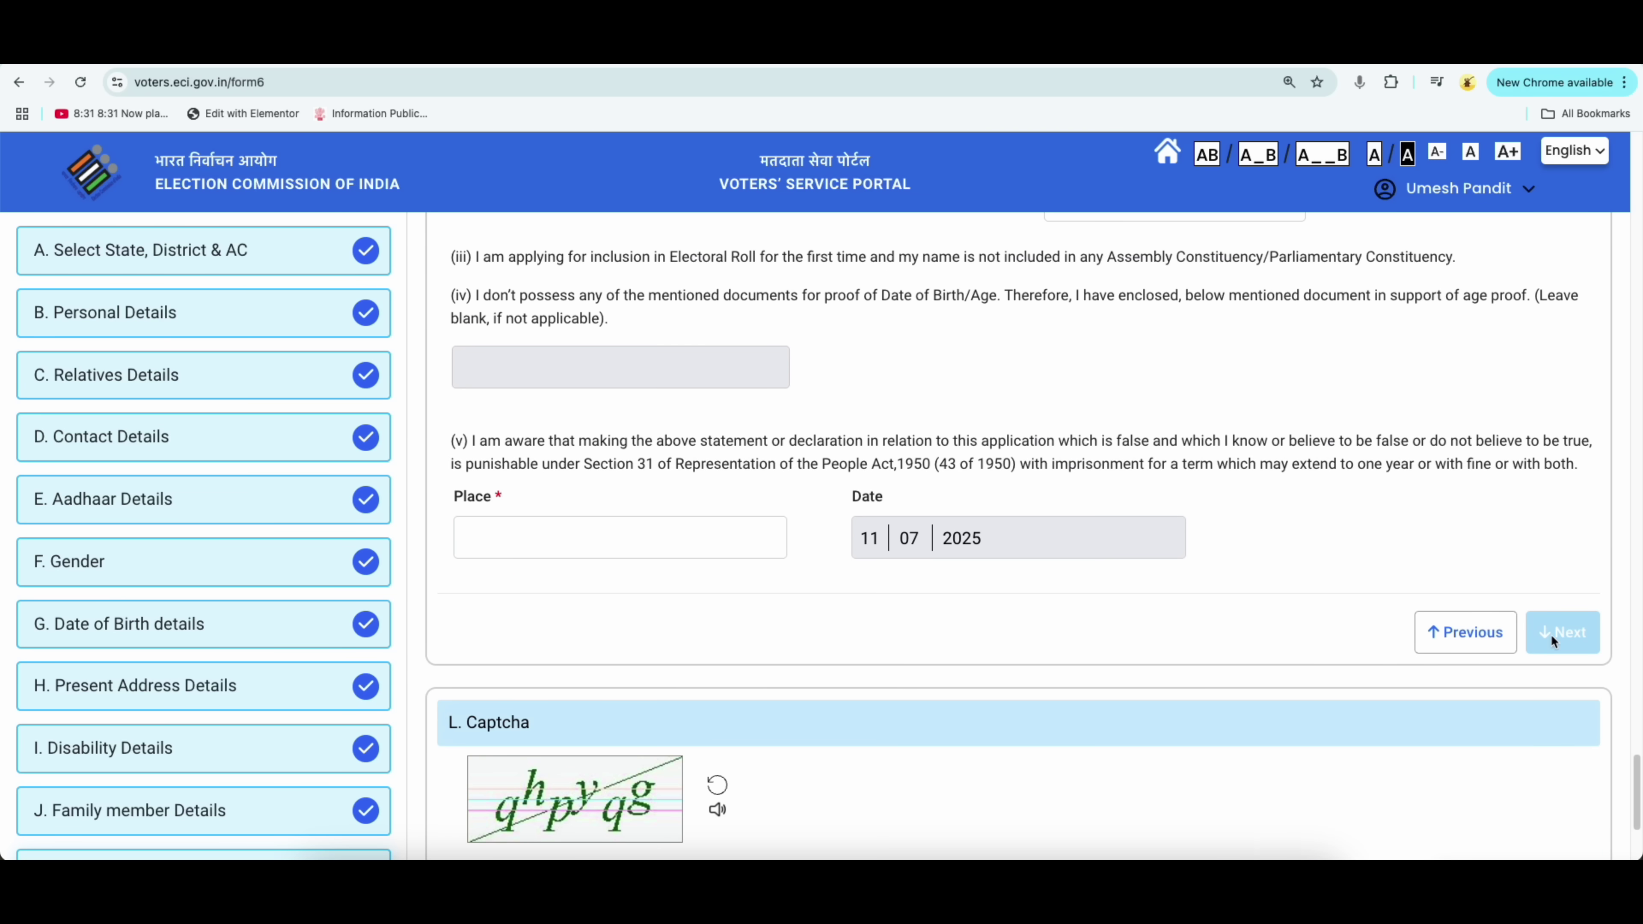
pyautogui.write('dhsh')
pyautogui.scroll(-4, 485, 476)
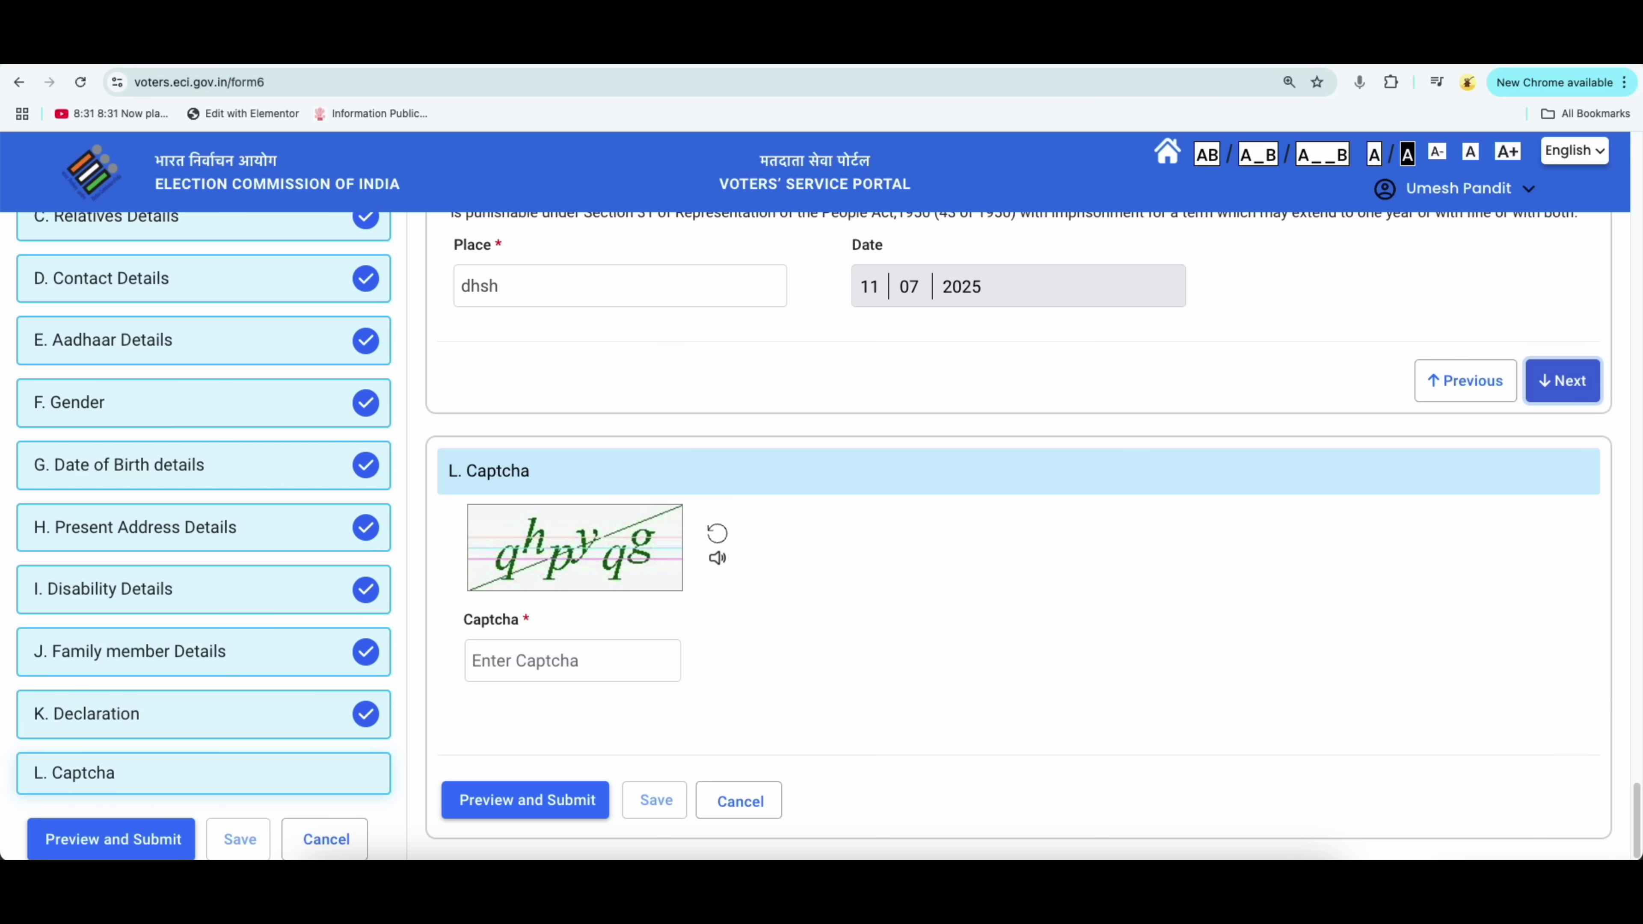